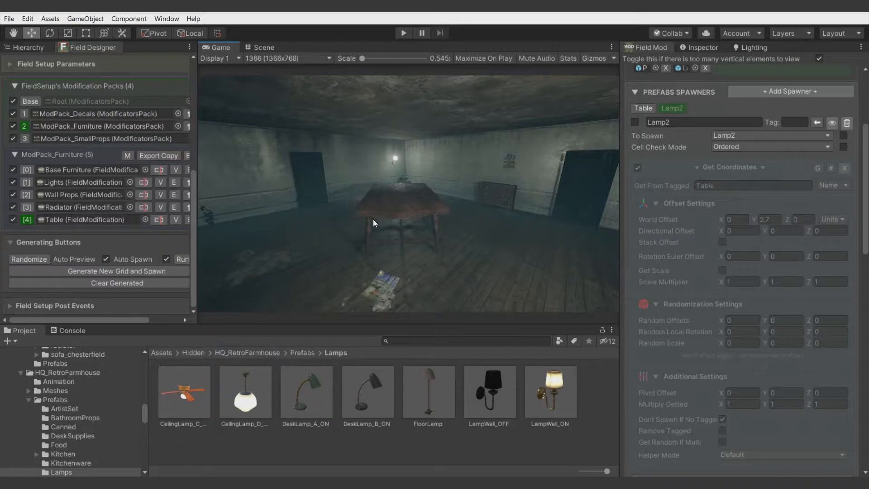
Add a new modification pack to the FS_RoomV1 field setup, saved as ModPack_FloorDecals in the Examples folder.
left_click(259, 47)
right_click_drag(365, 236, 625, 239)
right_click_drag(468, 226, 476, 226)
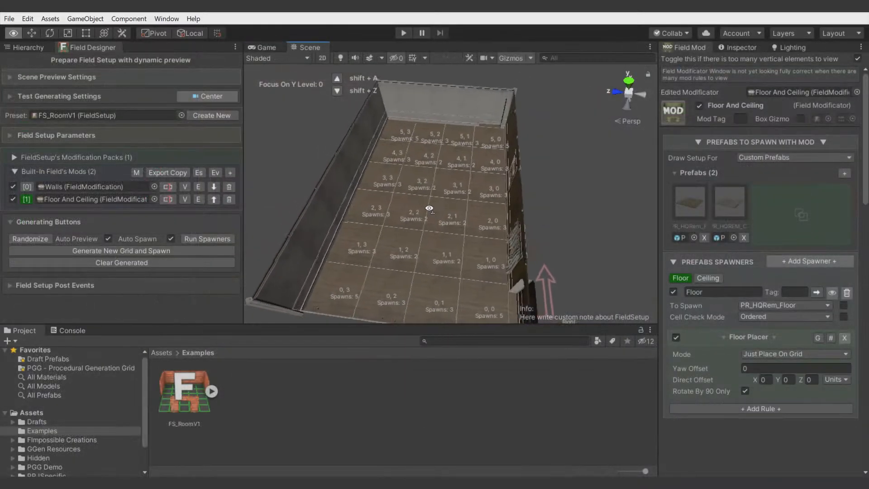
mouse_move(434, 236)
right_mouse_down()
mouse_move(451, 216)
mouse_move(450, 230)
right_mouse_up()
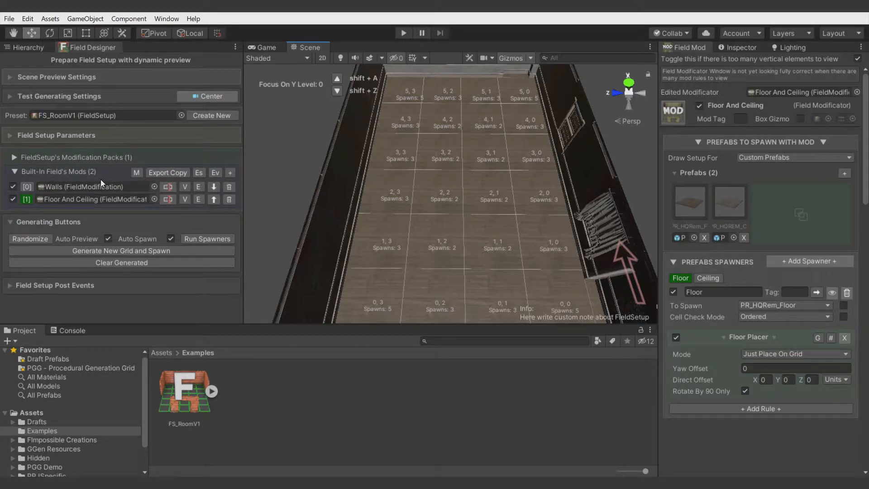
left_click(48, 157)
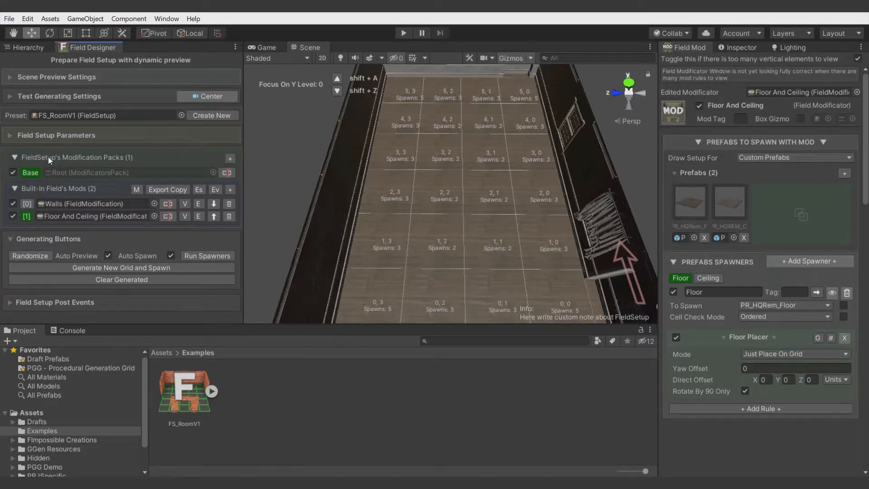
left_click(229, 159)
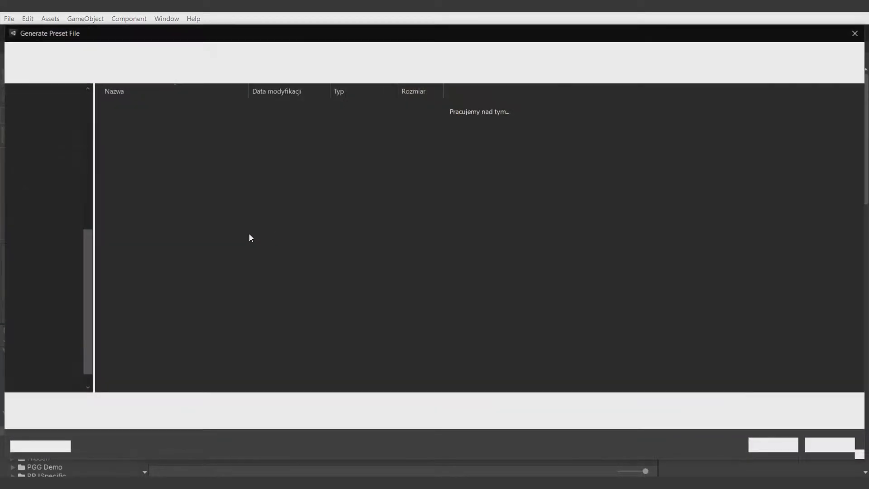
double_click(132, 109)
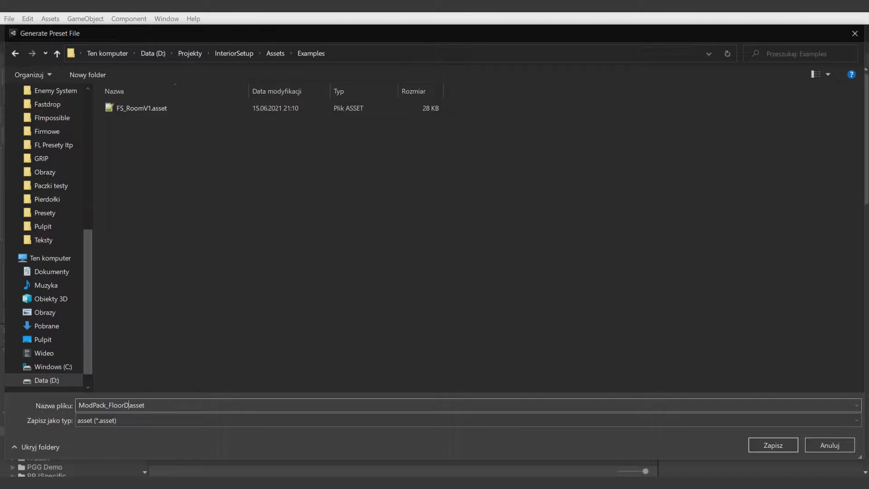
type("als")
key("Return")
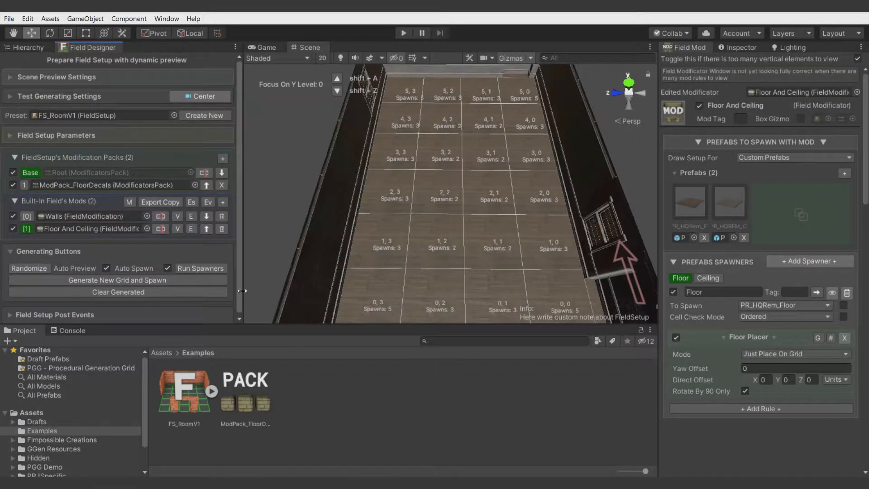
Add a field modificator to the ModPack_FloorDecals pack and rename it Floor Decals.
left_click(23, 184)
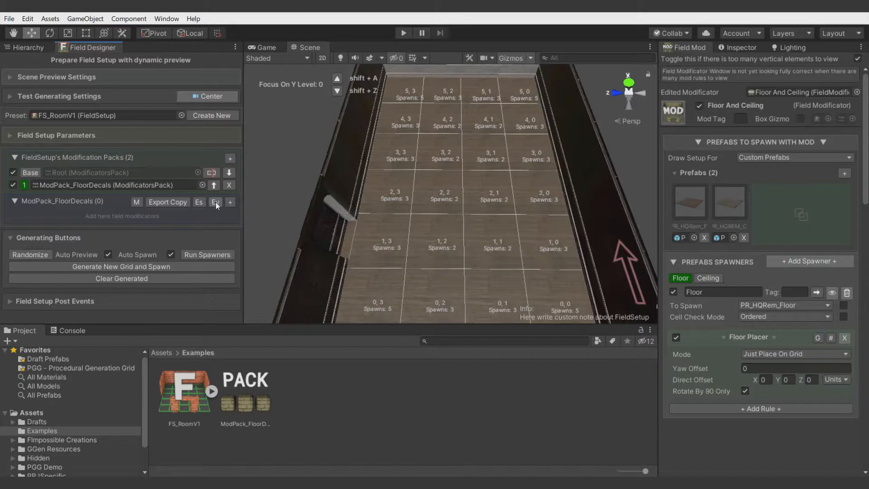
left_click(228, 202)
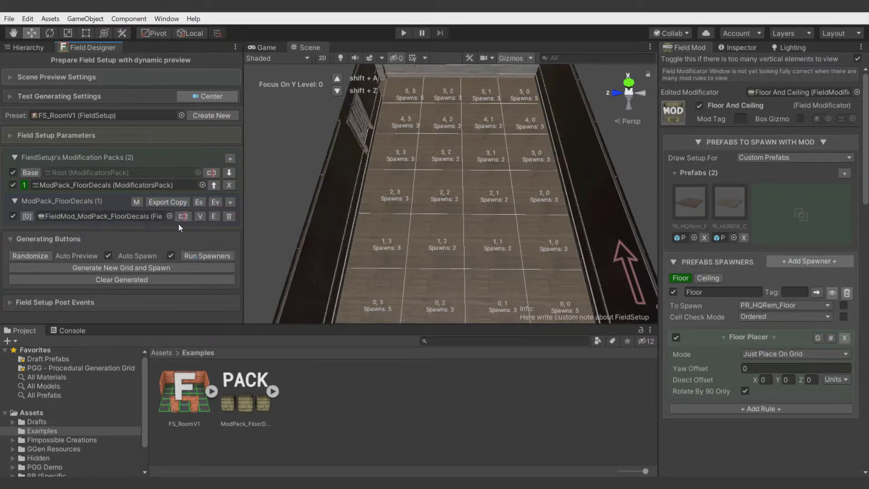
left_click(185, 216)
type("Floor Decal")
key("Return")
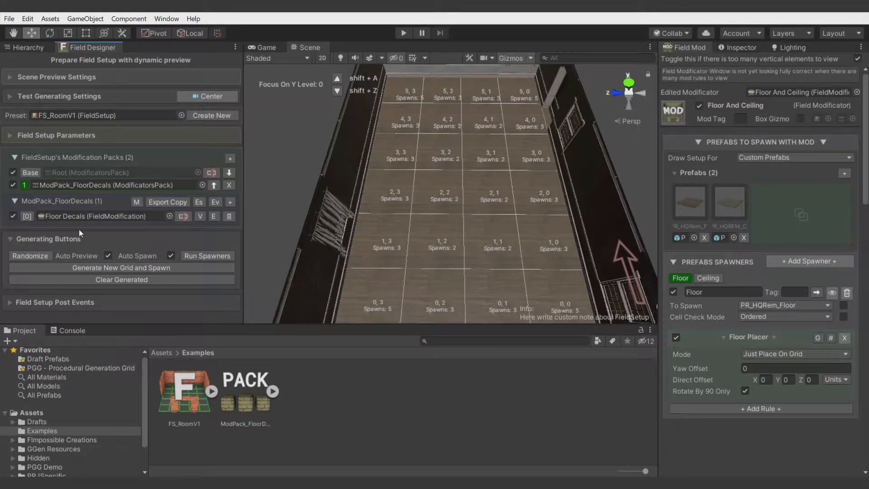
Open the Floor Decals modificator and assign PR_UnderWallDustDecal 1 as its first custom prefab.
left_click(27, 216)
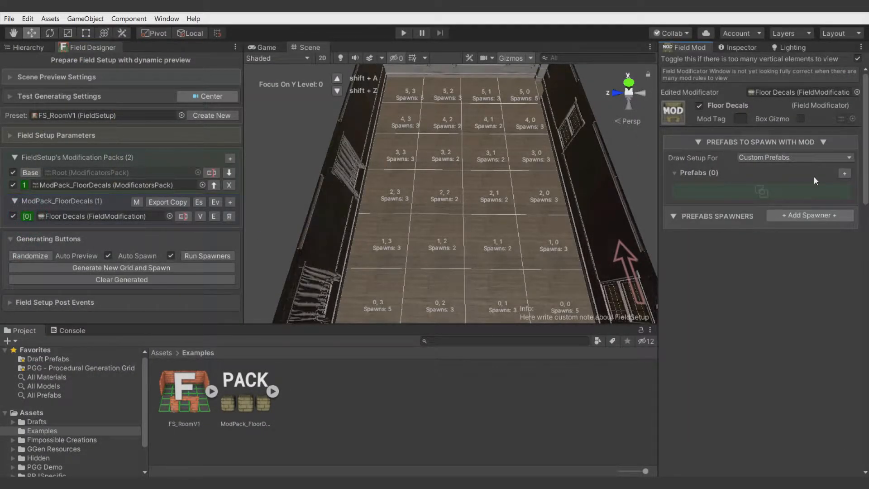
left_click(844, 173)
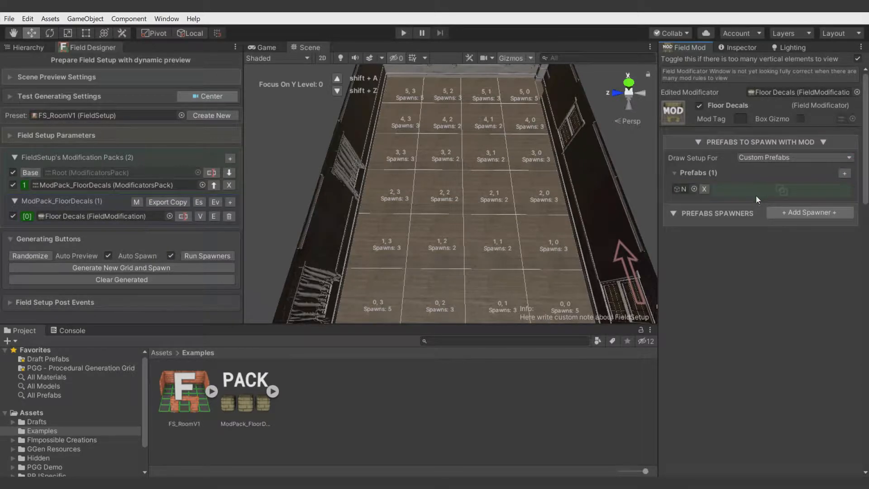
left_click(694, 188)
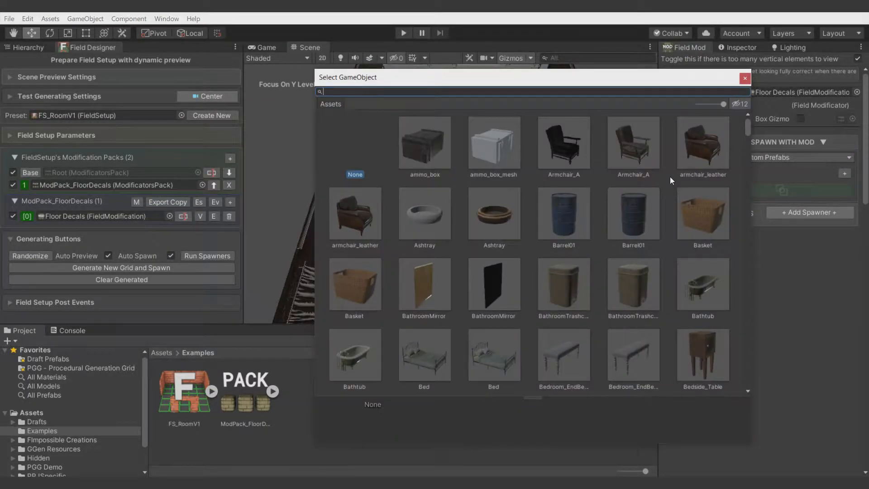
type("under")
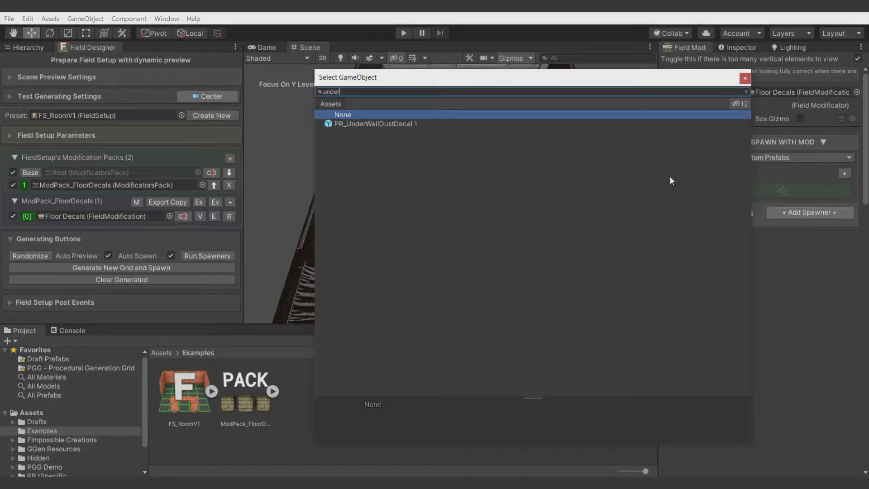
left_click(405, 126)
double_click(405, 124)
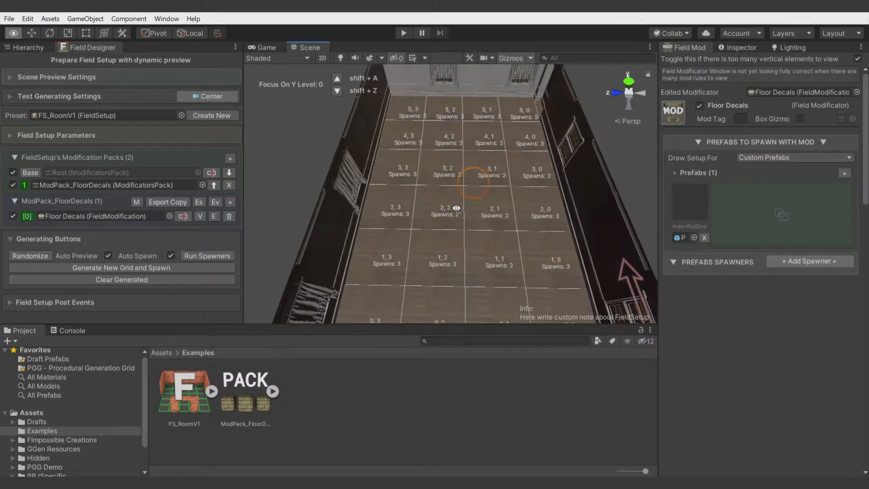
Place the PR_UnderWallDustDecal 1 prefab on the room floor and move it against the wall.
left_click(681, 240)
left_click_drag(244, 400, 434, 235)
right_click_drag(435, 237, 424, 277)
left_click_drag(323, 210, 532, 214)
right_click_drag(533, 214, 421, 216)
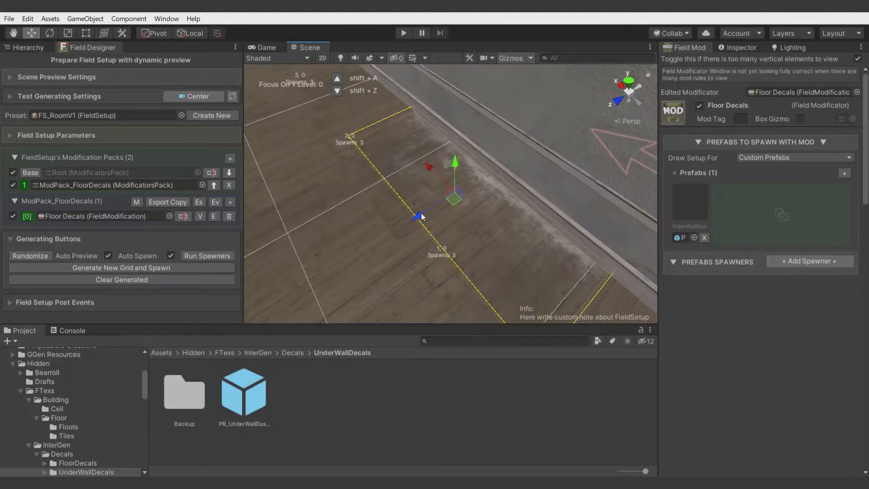
Inspect the placed decal's component settings and its fit in the room, and remove it from the scene.
left_click(738, 47)
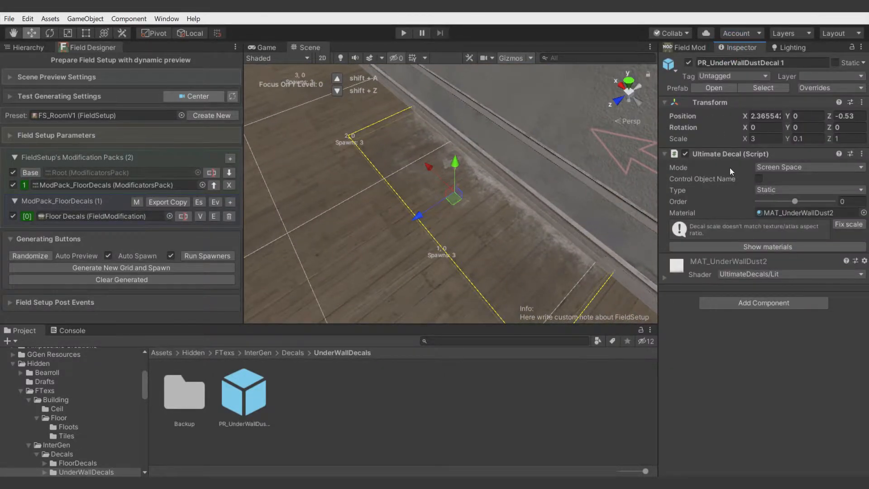
right_click_drag(451, 186, 413, 219)
scroll(471, 181, "down", 2)
middle_click_drag(486, 140, 489, 190)
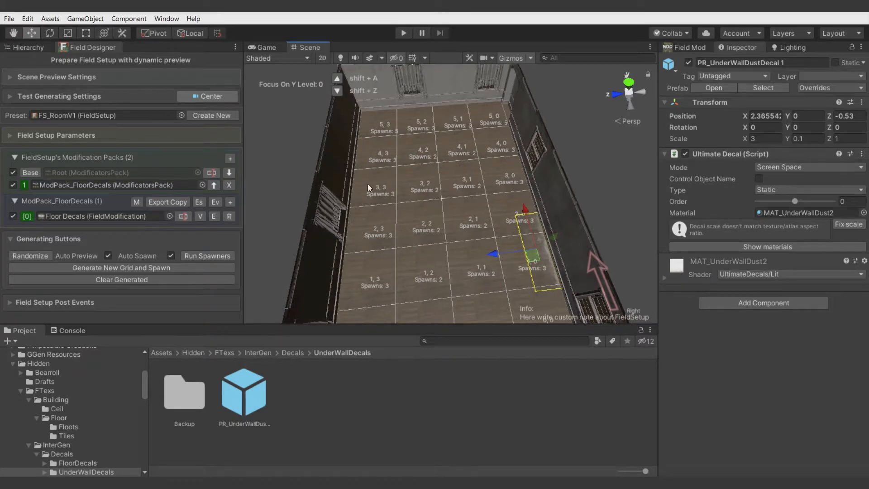
left_click_drag(449, 185, 436, 210, "alt")
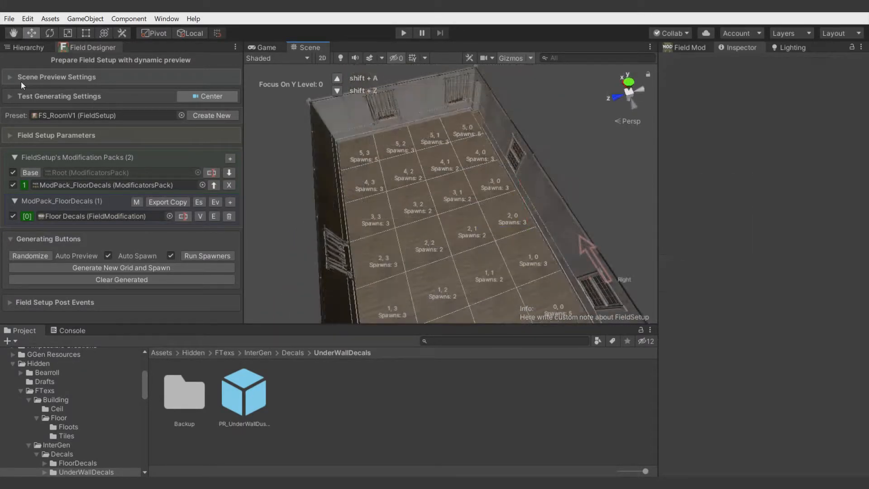
In the advanced test generating options, send the DoRestart message to the Controllers object after generating.
left_click(26, 94)
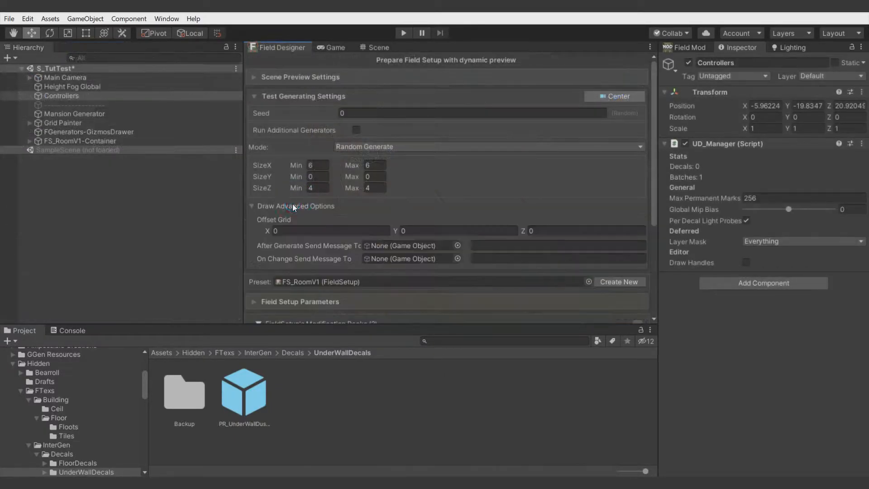
scroll(332, 234, "down", 2)
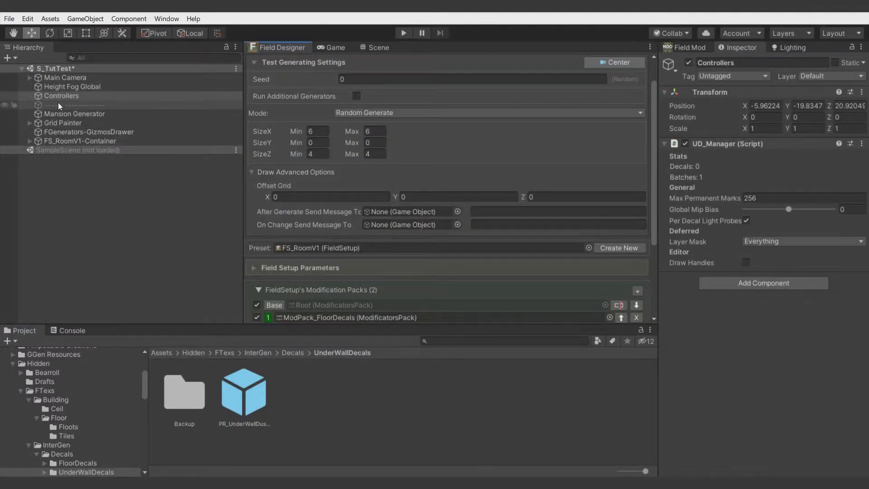
left_click_drag(61, 95, 416, 211)
left_click(574, 211)
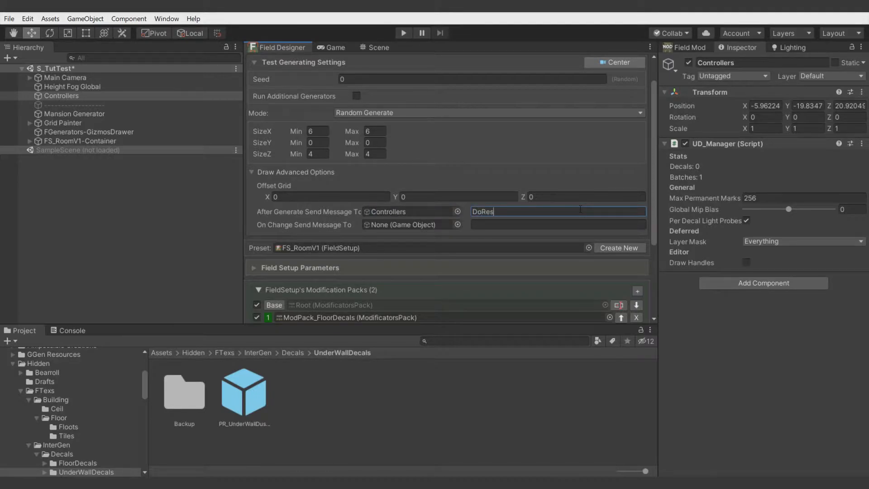
left_click_drag(304, 46, 119, 48)
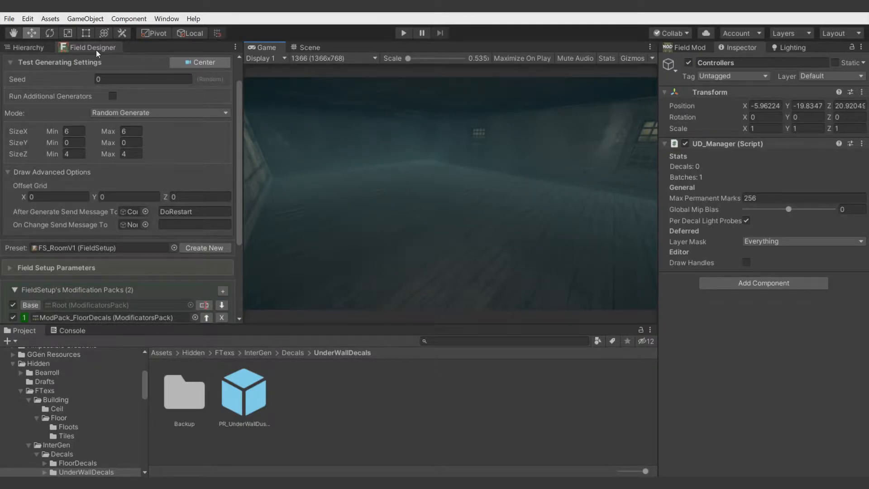
Add a spawner for PR_UnderWallDustDecal 1 to the Floor Decals modificator and name it FloorDecal.
left_click(315, 47)
right_click_drag(482, 209, 434, 215)
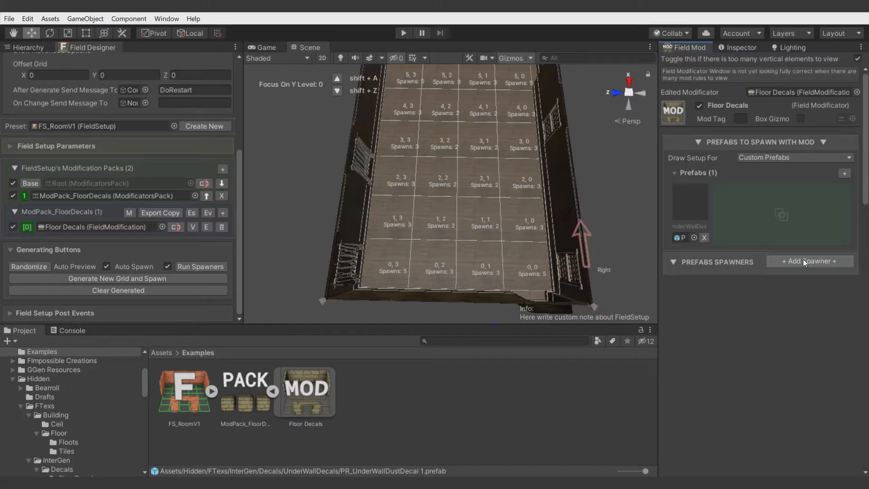
left_click(803, 259)
left_click(784, 297)
left_click(731, 292)
type("FloorDecal")
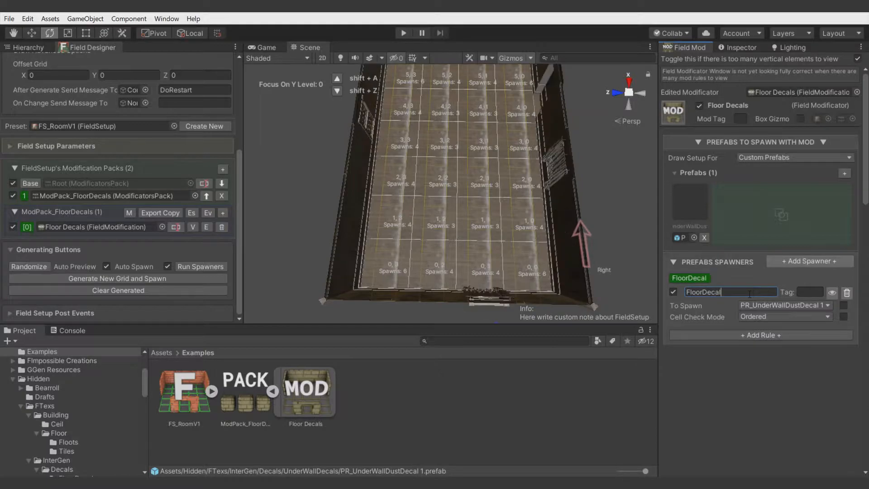
Add a Get Coordinates rule to the FloorDecal spawner, taking coordinates from objects tagged Wall.
left_click(756, 334)
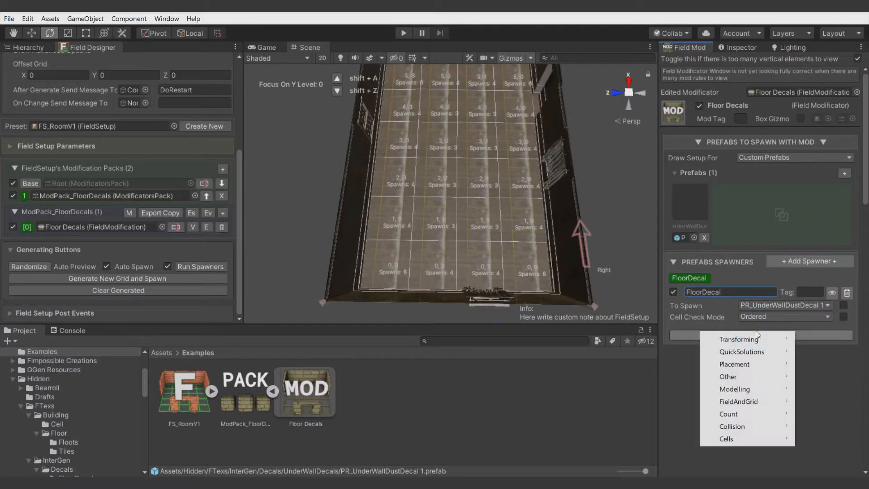
mouse_move(755, 339)
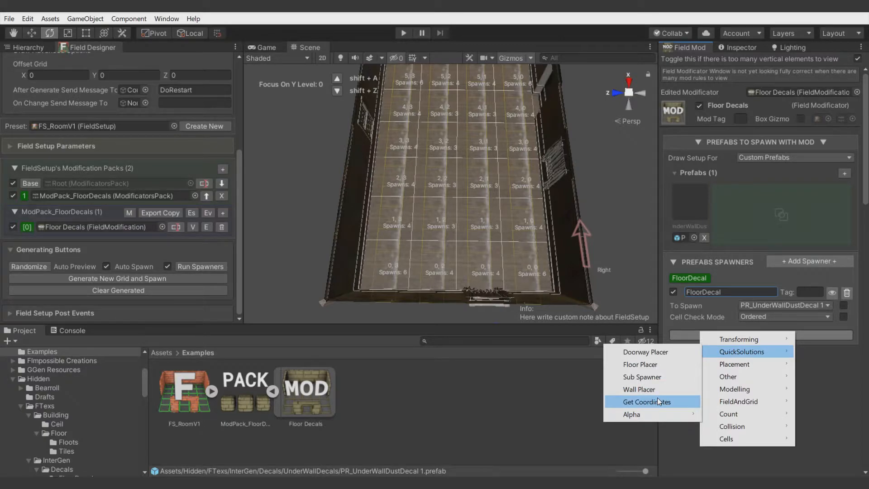
left_click(664, 401)
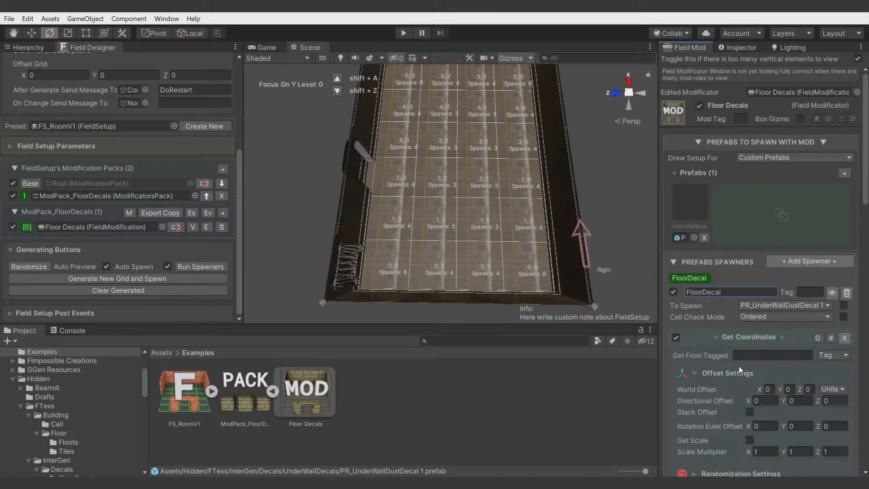
scroll(735, 366, "down", 3)
left_click(743, 251)
type("Wall")
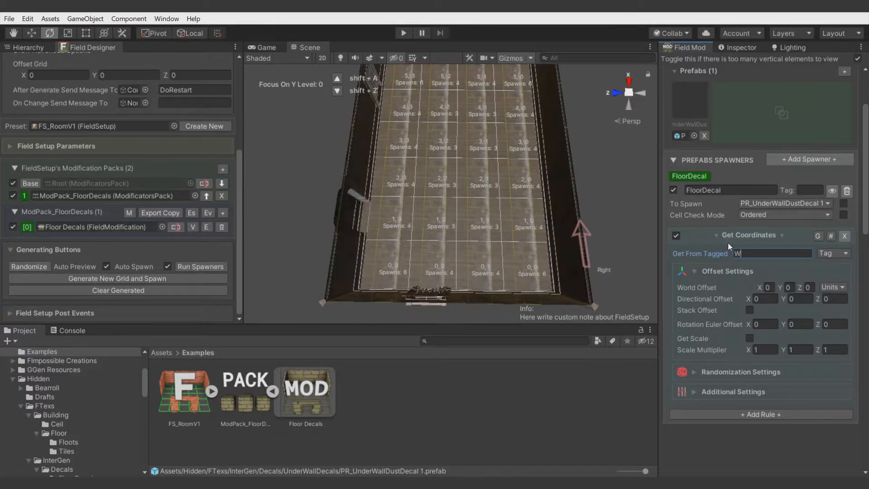
Enable the Get Coordinates rule's additional option that prevents spawning when no tagged object is found.
left_click(708, 391)
scroll(707, 391, "down", 3)
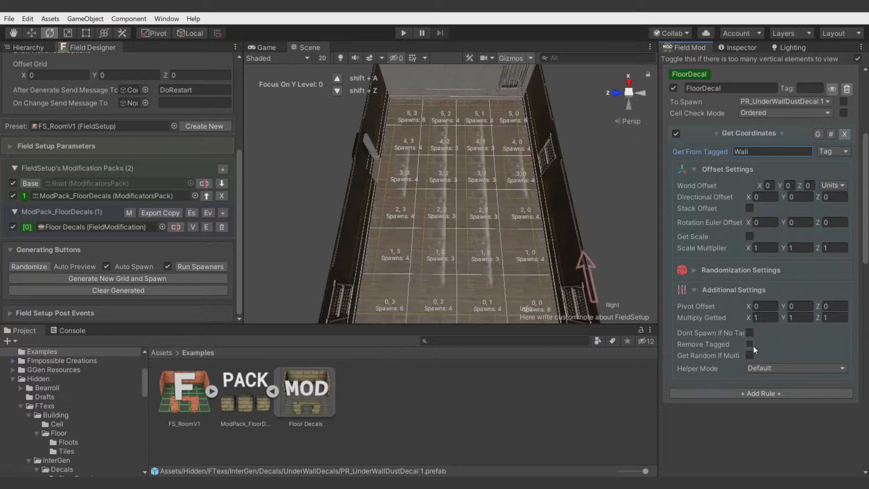
left_click(750, 333)
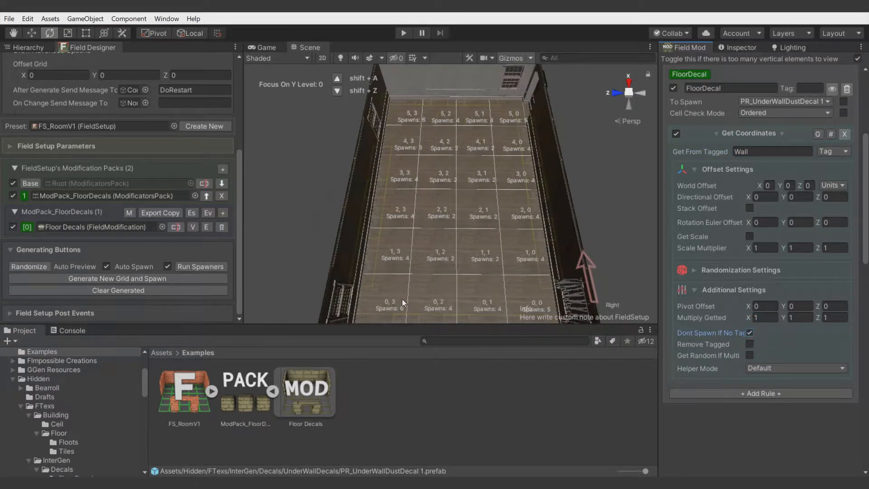
Hide the scene gizmos and set the Get Coordinates rule's directional Z offset to 0.5.
left_click_drag(434, 213, 453, 241, "alt")
right_click_drag(453, 241, 452, 261)
scroll(359, 175, "down", 1)
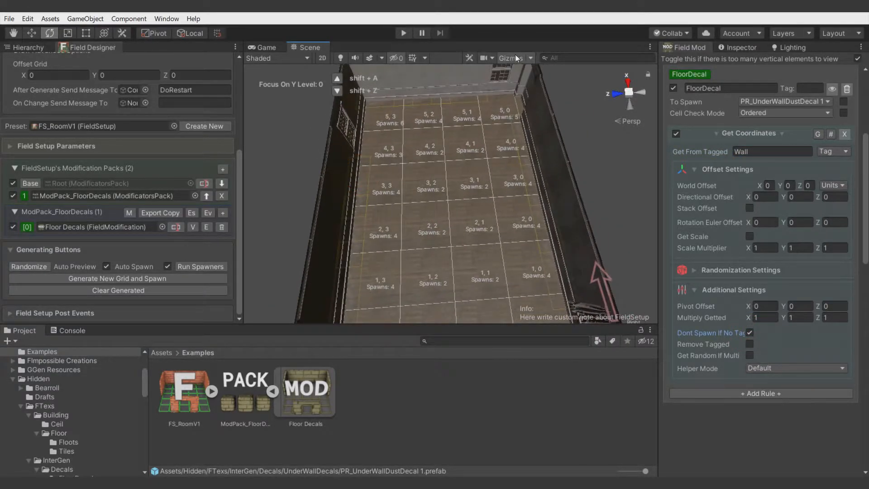
left_click(516, 58)
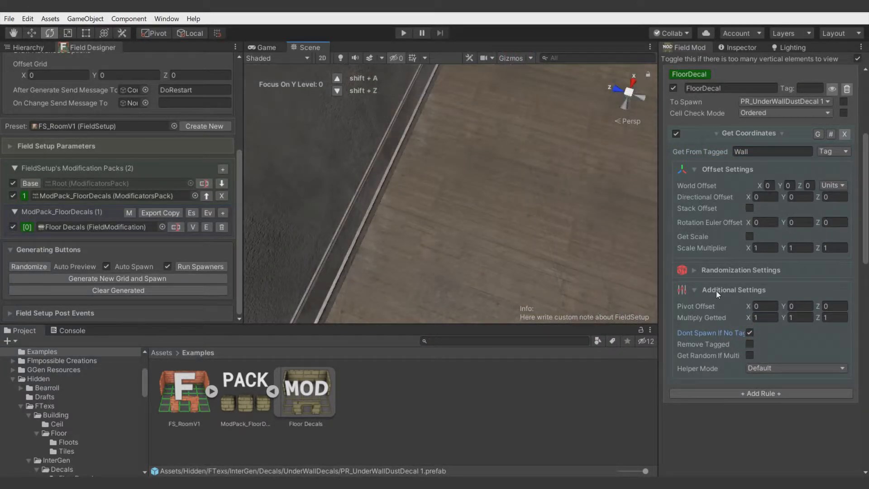
left_click(728, 290)
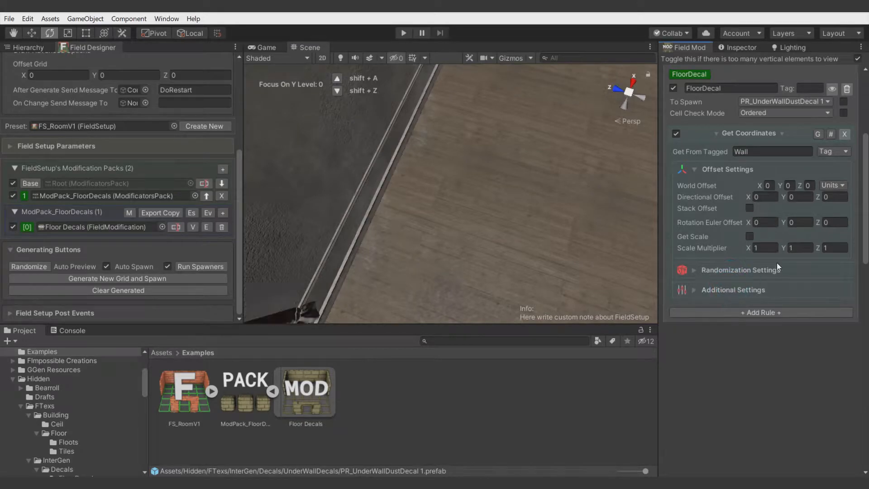
mouse_move(817, 196)
left_mouse_down()
mouse_move(834, 194)
mouse_move(824, 198)
left_mouse_up()
right_click_drag(475, 217, 500, 182)
left_click(730, 270)
right_click_drag(465, 223, 485, 263)
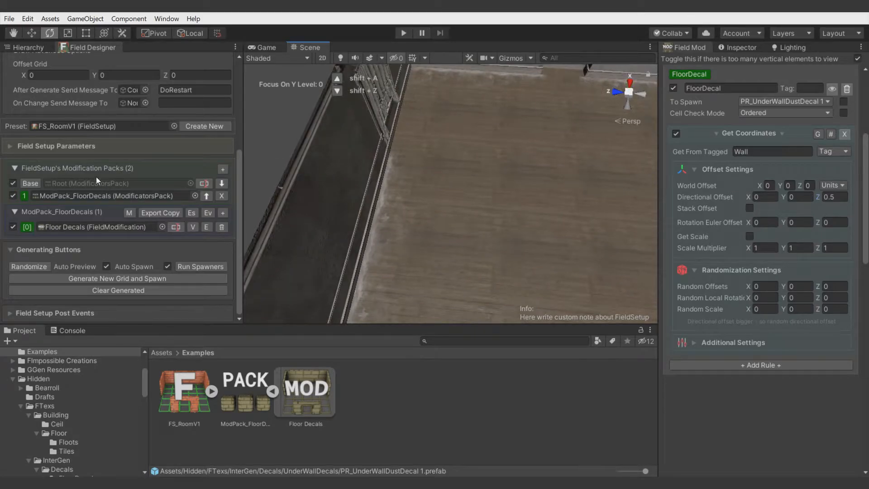
Set the test generating seed to 10 and generate a new grid with spawned objects.
scroll(68, 164, "up", 6)
right_click_drag(349, 168, 462, 168)
left_click(119, 93)
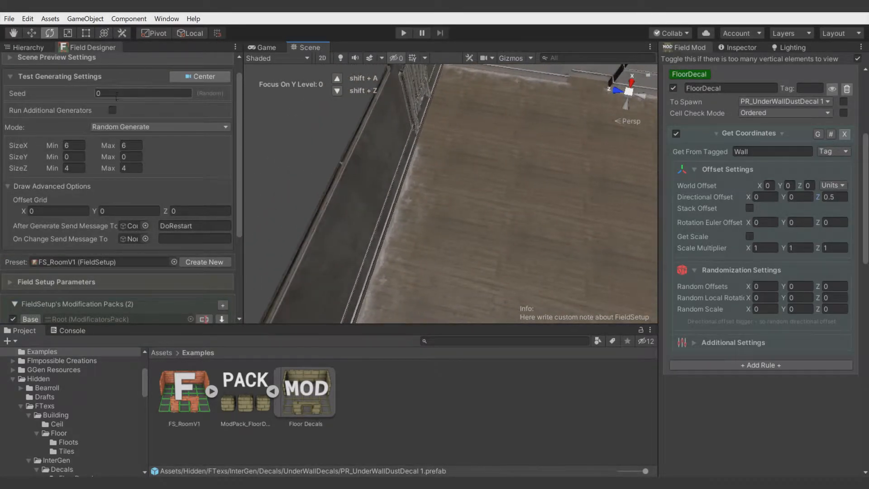
type("10")
key("Return")
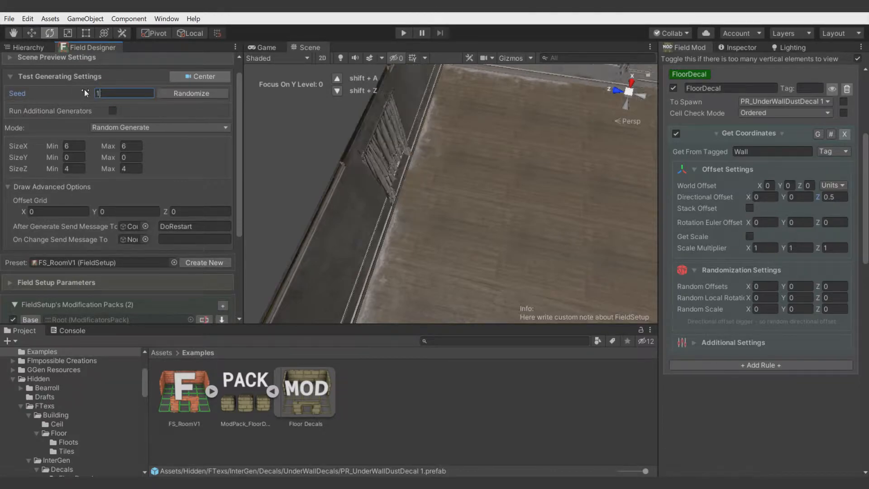
mouse_move(374, 151)
right_mouse_down()
mouse_move(395, 128)
mouse_move(382, 143)
right_mouse_up()
right_click_drag(547, 204, 549, 176)
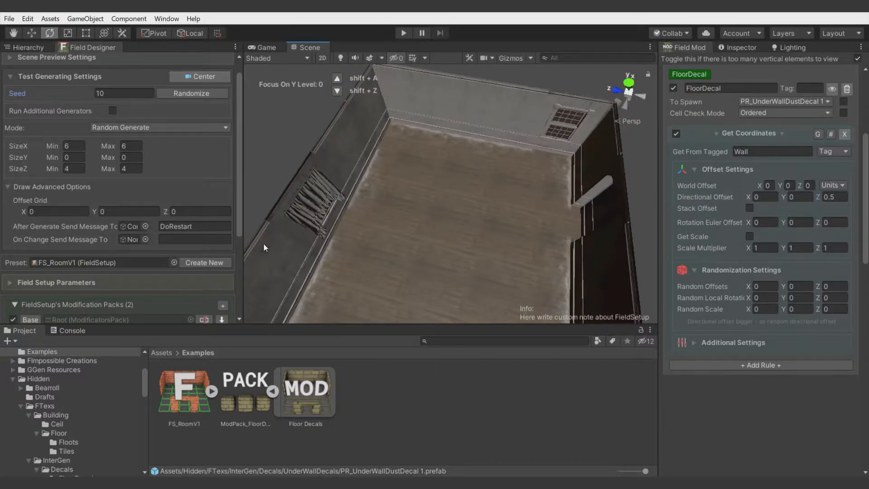
right_click_drag(396, 172, 398, 179)
scroll(141, 262, "down", 5)
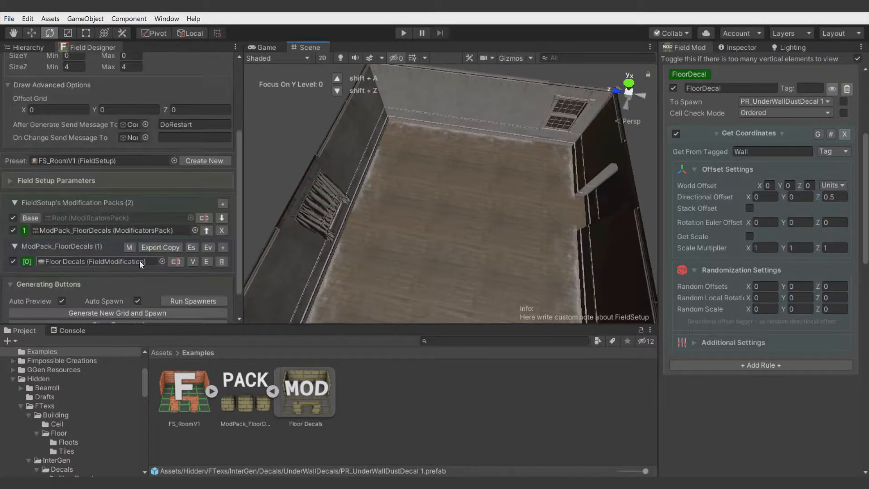
left_click(112, 312)
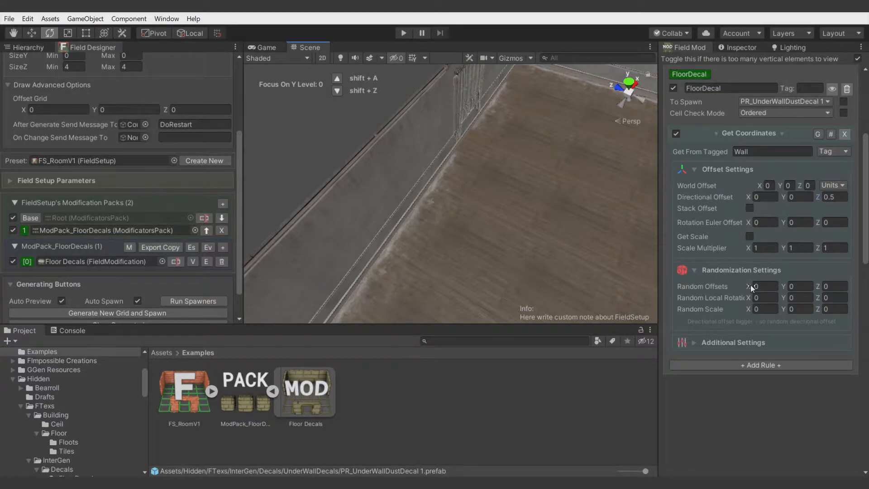
Set the Get Coordinates rule's random offsets to 0.5 on X and 0.1 on Z.
mouse_move(750, 285)
left_mouse_down()
mouse_move(794, 269)
mouse_move(757, 284)
left_mouse_up()
type("0.5")
left_click(832, 286)
type("2")
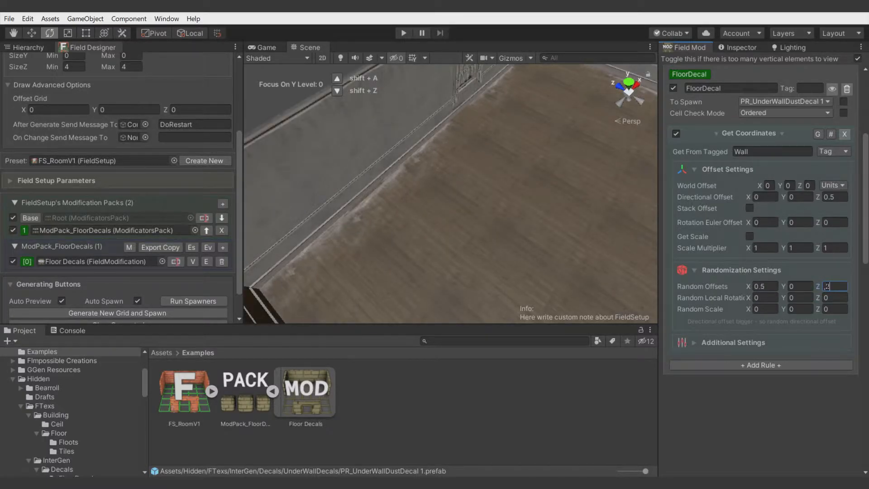
key("BackSpace")
type("1")
Set the Get Coordinates rule's directional Z offset to 0.45.
left_click(834, 198)
key("BackSpace")
type("45")
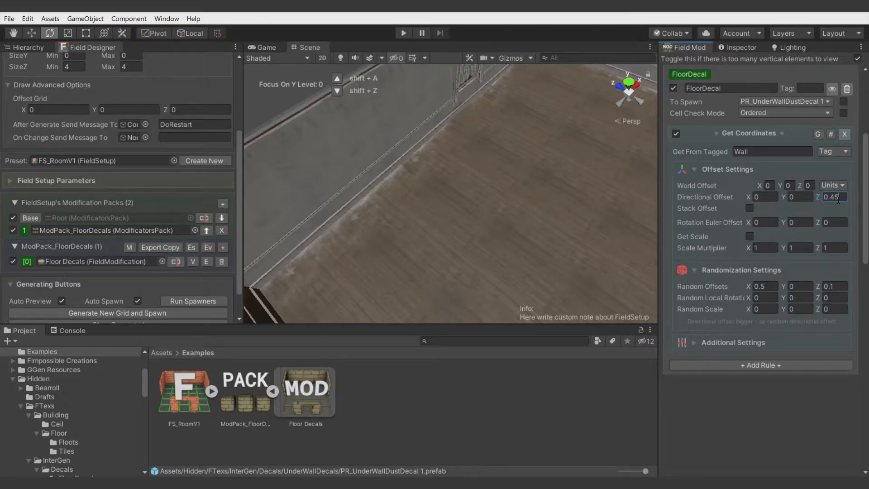
mouse_move(345, 208)
right_mouse_down()
mouse_move(355, 189)
mouse_move(344, 199)
right_mouse_up()
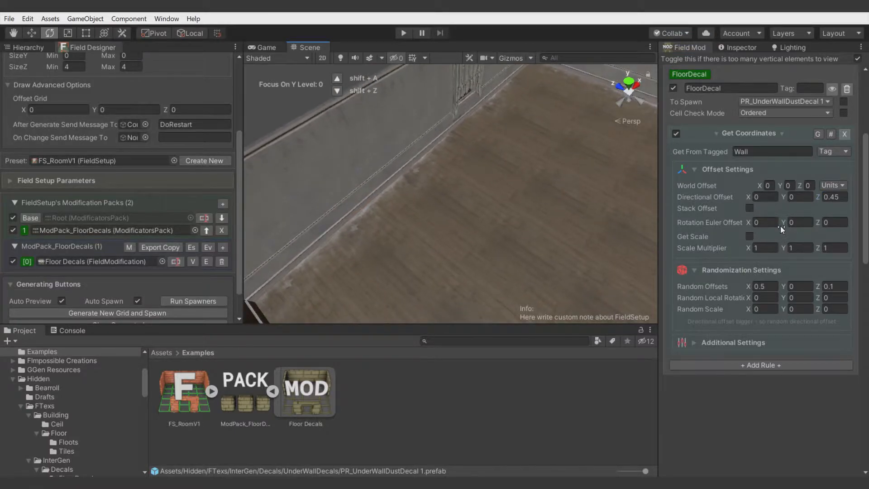
Try a random local Y rotation, reset it to 0, and set the random scale to 0.3 on X and 0.05 on Z.
mouse_move(783, 297)
left_mouse_down()
mouse_move(605, 295)
mouse_move(589, 286)
mouse_move(774, 297)
left_mouse_up()
left_click(808, 299)
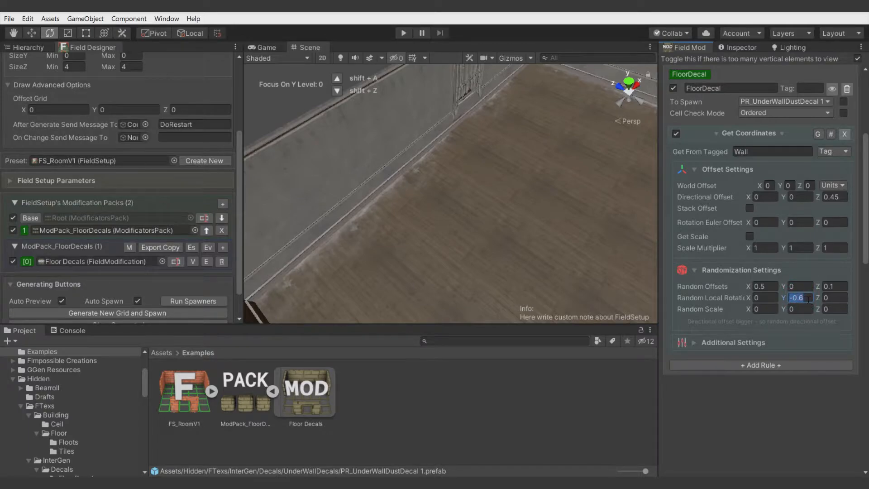
left_click(772, 308)
type(",2")
left_click(827, 310)
type("0.05")
left_click(762, 305)
key("BackSpace")
type(",3")
left_click_drag(458, 206, 569, 220, "alt")
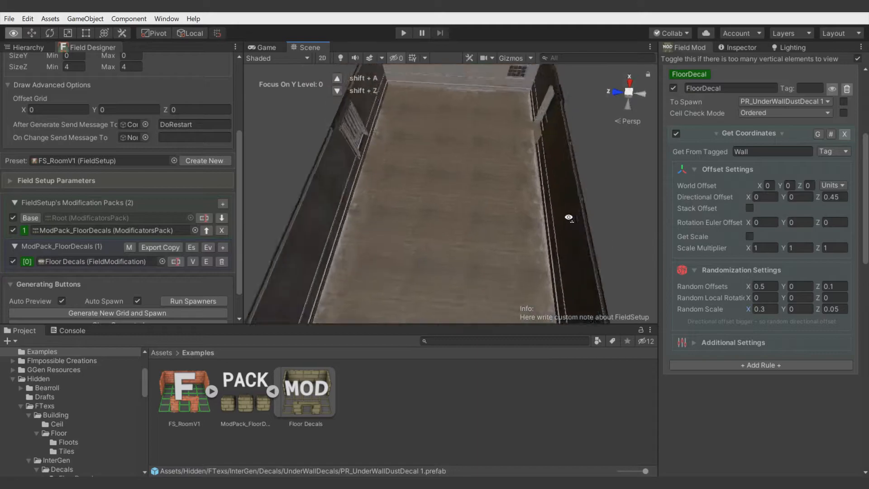
right_click_drag(568, 219, 563, 212)
Set the test generating seed to 0 and generate a new grid with spawned objects several times.
scroll(136, 195, "up", 5)
left_click(126, 110)
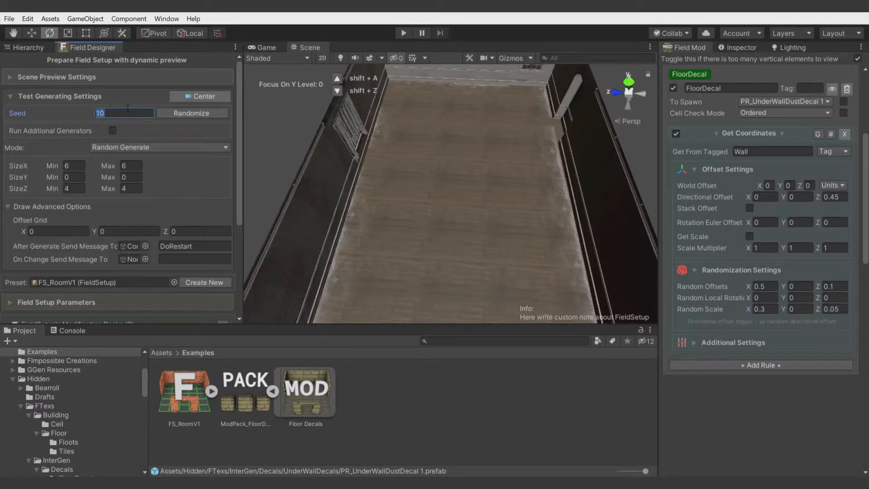
type("0")
right_click_drag(335, 169, 342, 173)
scroll(159, 185, "down", 5)
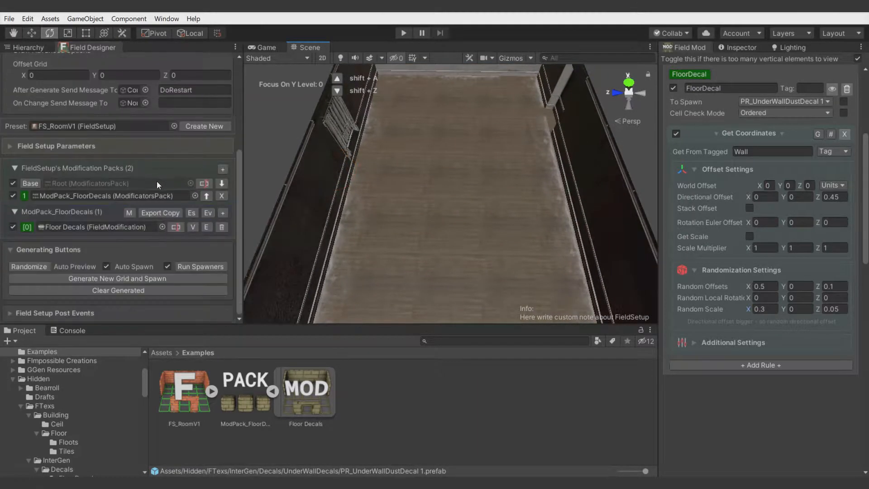
left_click(117, 279)
left_click(117, 278)
left_click(117, 279)
left_click(116, 279)
right_click_drag(501, 176, 399, 224)
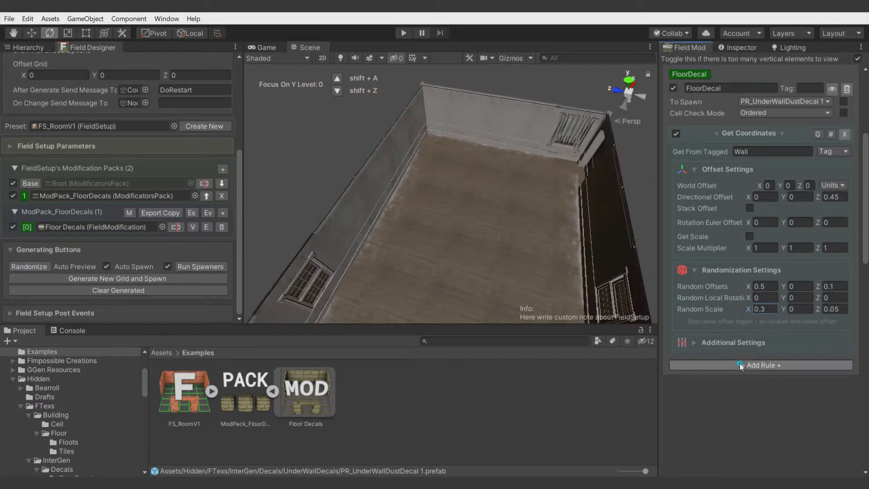
Add a Spawning Propability rule to the FloorDecal spawner and set its probability to about 0.39.
left_click(733, 365)
mouse_move(739, 447)
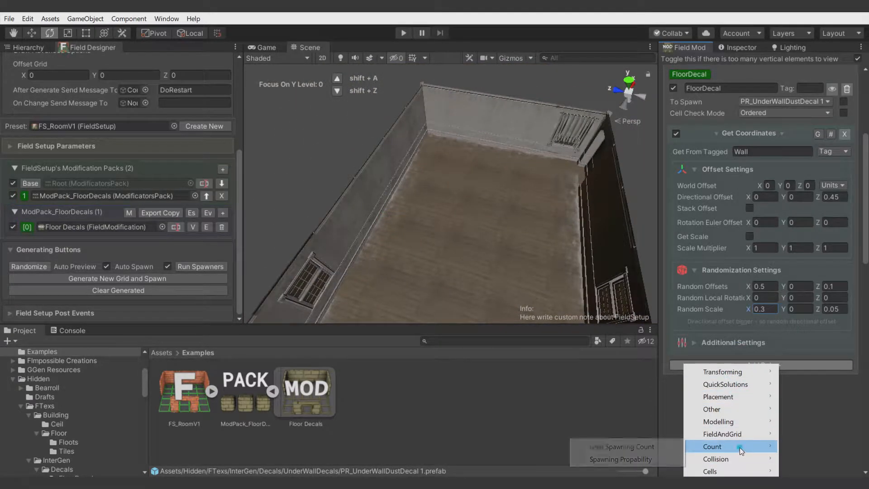
left_click(636, 454)
left_click_drag(768, 384, 773, 384)
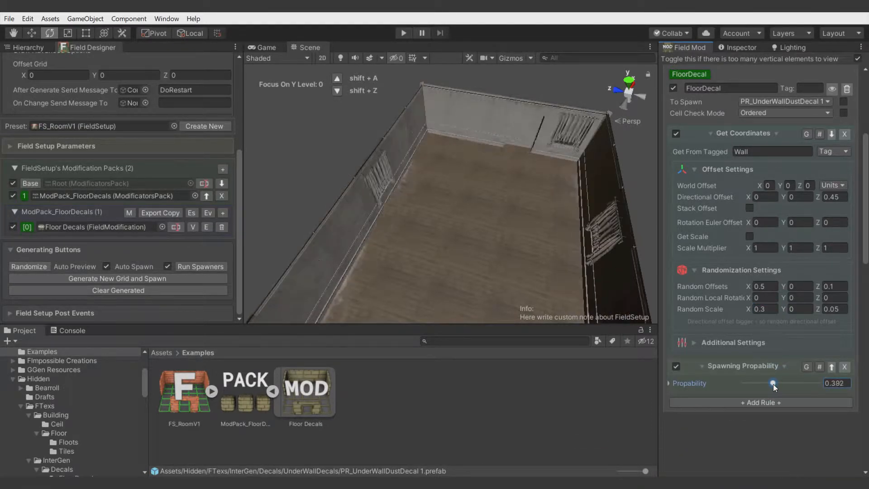
right_click_drag(397, 230, 778, 206)
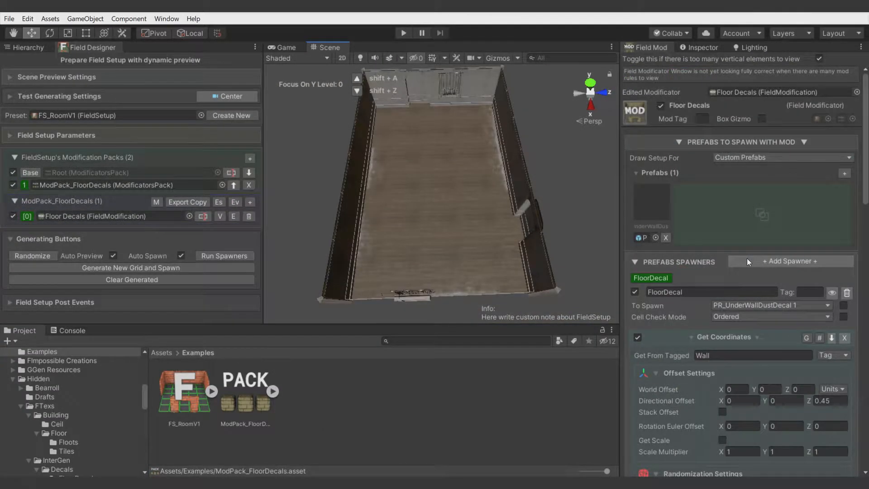
Add the PR_FloorDustDecal_01, PR_FloorDustDecal_02 and PR_FloorDustDecal_04 prefabs to the Floor Decals modificator.
right_click_drag(379, 212, 379, 213)
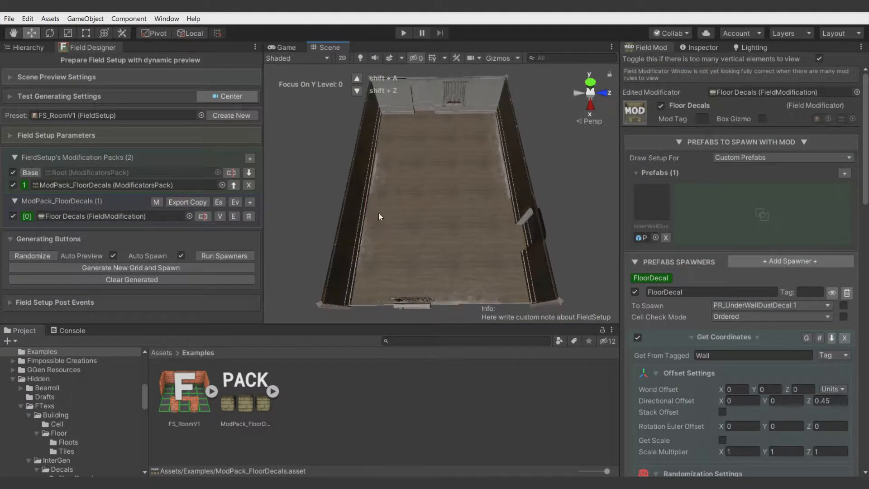
left_click(844, 172)
type("dust")
double_click(436, 124)
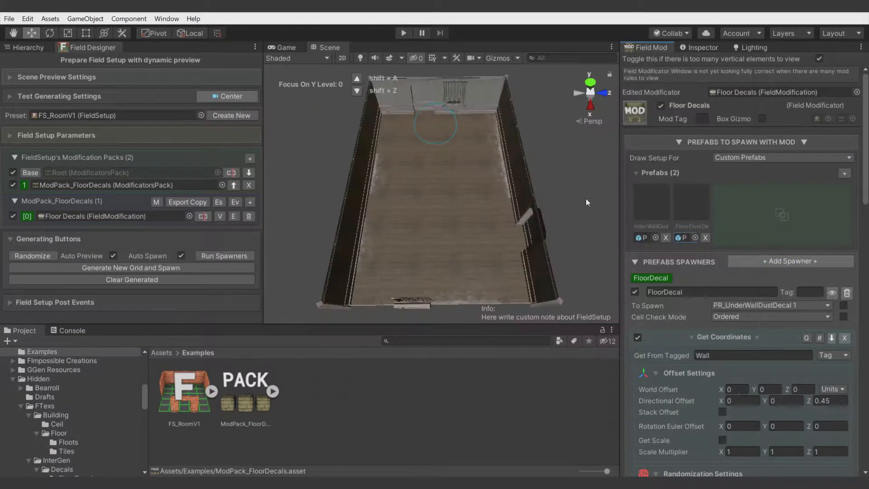
left_click_drag(716, 231, 742, 222)
left_click_drag(358, 383, 776, 232)
Add a spawner for PR_FloorDustDecal_01 and name it Floor Dust.
left_click(752, 261)
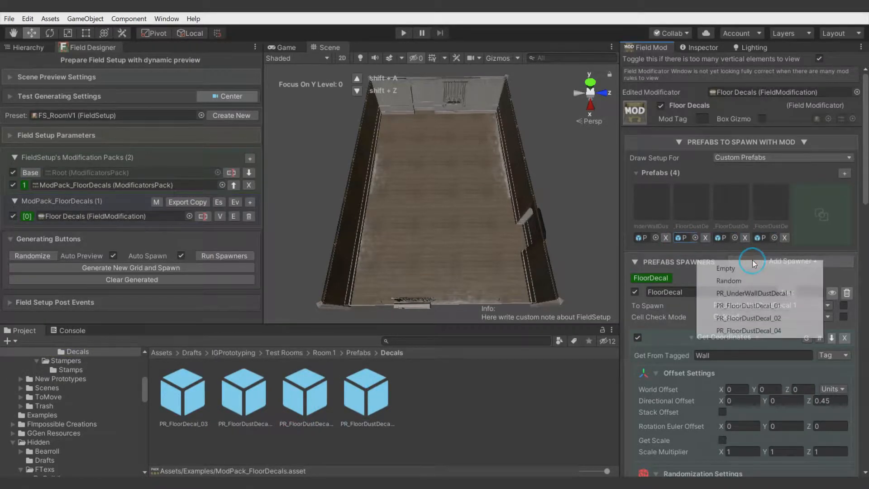
left_click(748, 305)
left_click(713, 278)
left_click(688, 290)
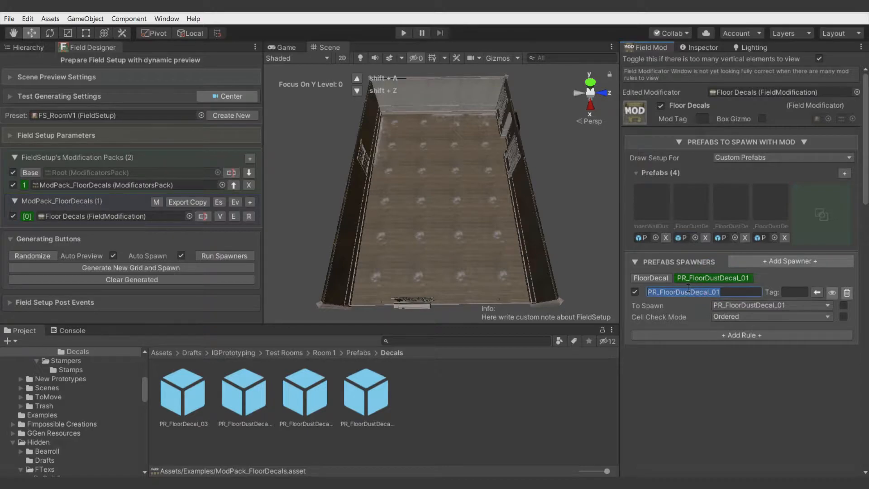
type("FloorDu")
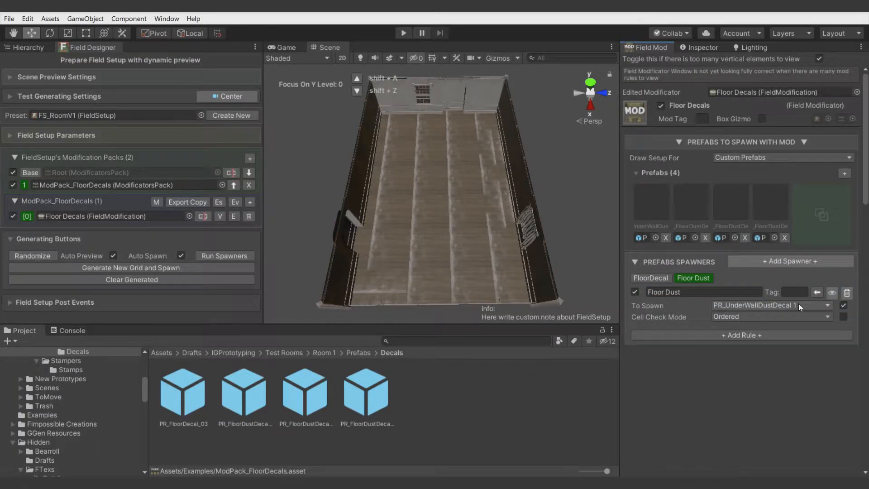
Make the Floor Dust spawner choose among PR_FloorDustDecal_01, _02 and _04, excluding PR_UnderWallDustDecal 1.
left_click(798, 303)
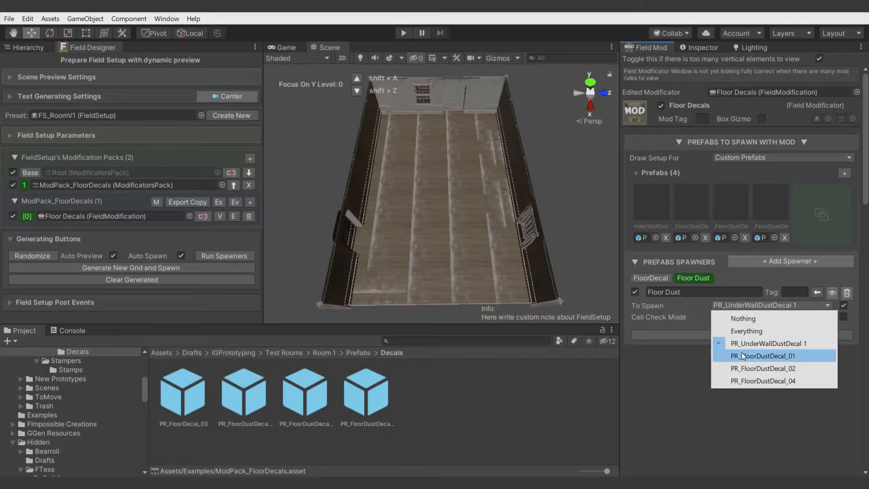
left_click(763, 356)
left_click(747, 305)
left_click(759, 371)
left_click(756, 306)
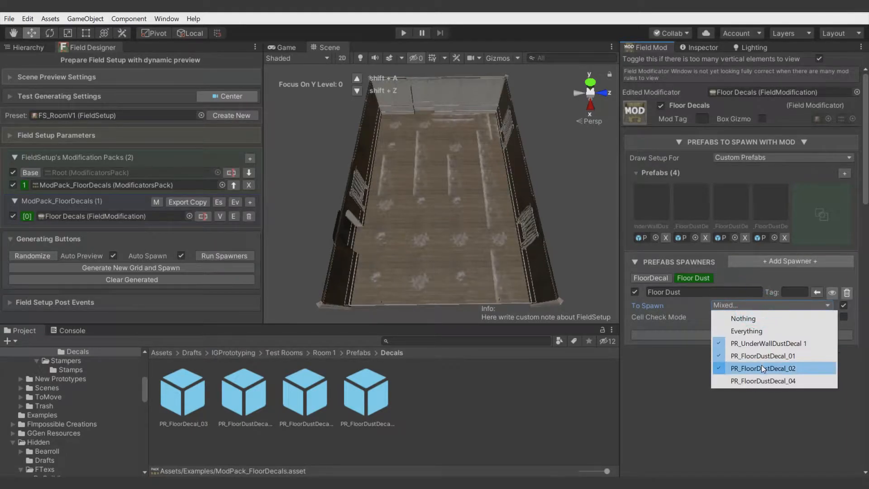
left_click(754, 380)
left_click(753, 306)
left_click(754, 341)
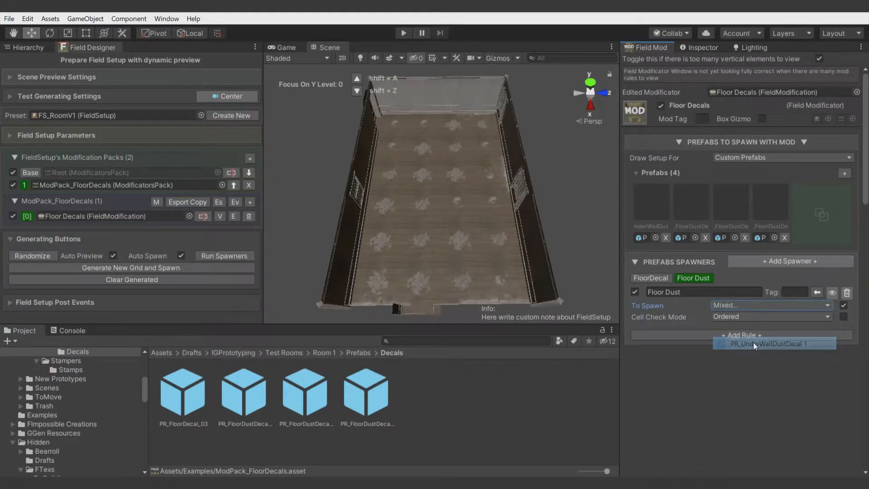
Add a World Offset rule to the Floor Dust spawner with a randomized offset of 0.6 on X and Z.
left_click(711, 335)
mouse_move(717, 339)
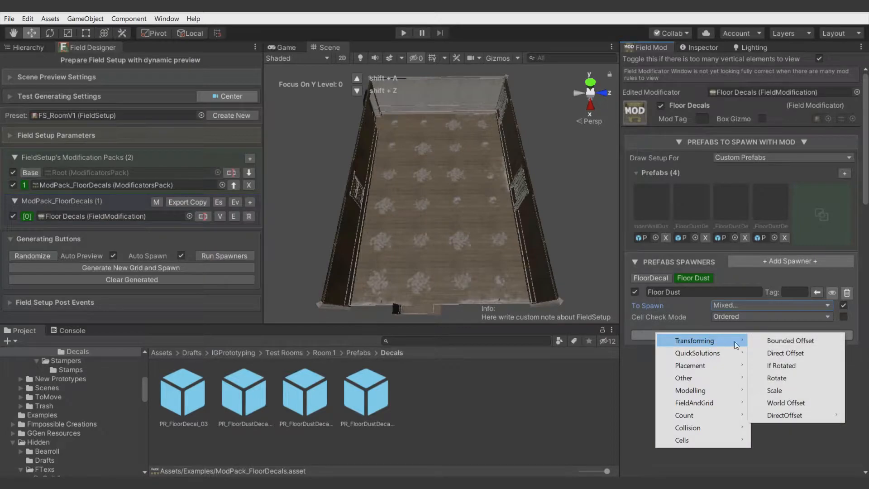
left_click(804, 404)
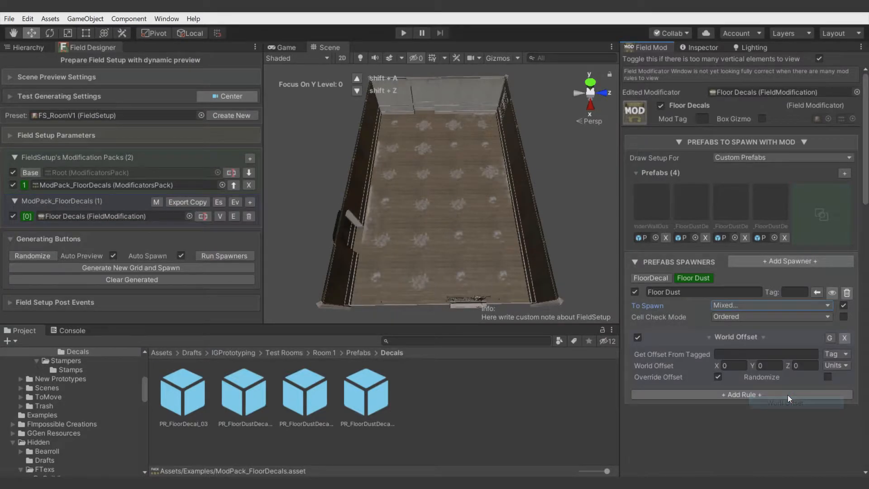
left_click(827, 377)
left_click(751, 387)
type("0.6")
left_click(832, 386)
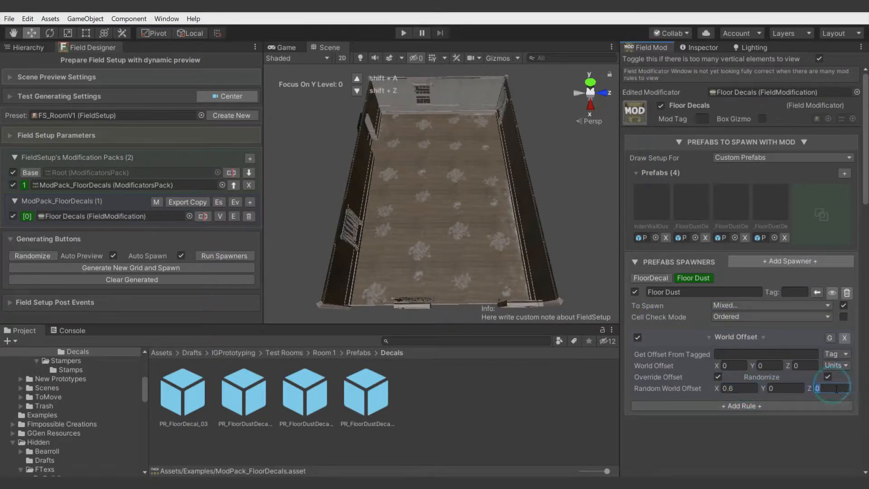
type("0.6")
right_click_drag(535, 246, 498, 259)
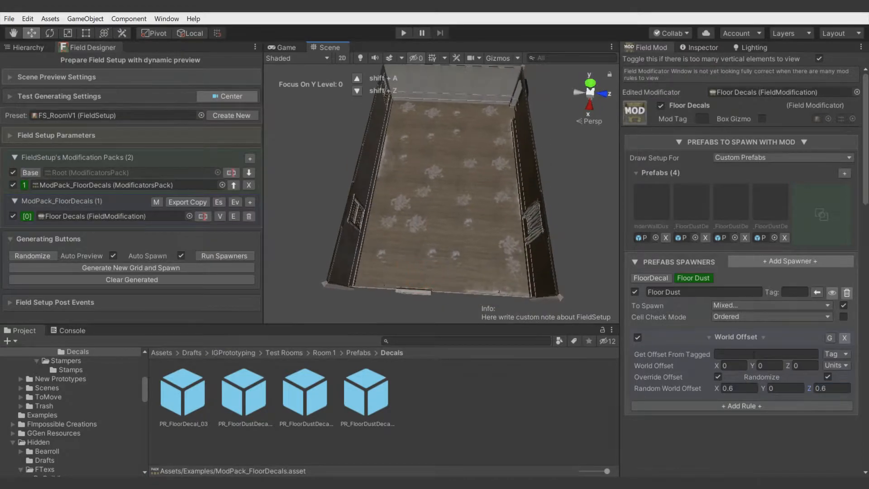
Add a Rotate rule with a random Y rotation of 180 to the Floor Dust spawner and regenerate the room.
left_click(721, 405)
mouse_move(699, 294)
left_click(797, 332)
scroll(802, 330, "down", 2)
left_click(784, 423)
type("180")
right_click_drag(455, 202, 500, 225)
left_click(186, 267)
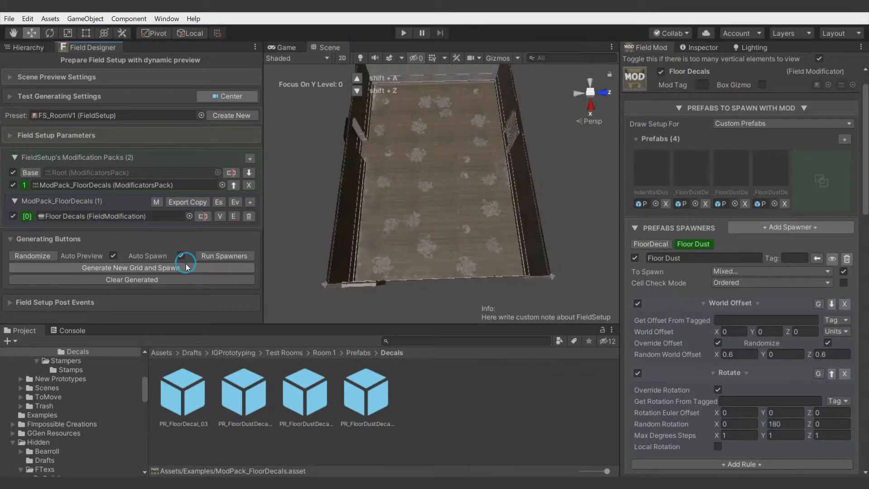
Add a Spawning Propability rule to the Floor Dust spawner and set its probability to about 0.2.
scroll(752, 332, "down", 3)
left_click(738, 328)
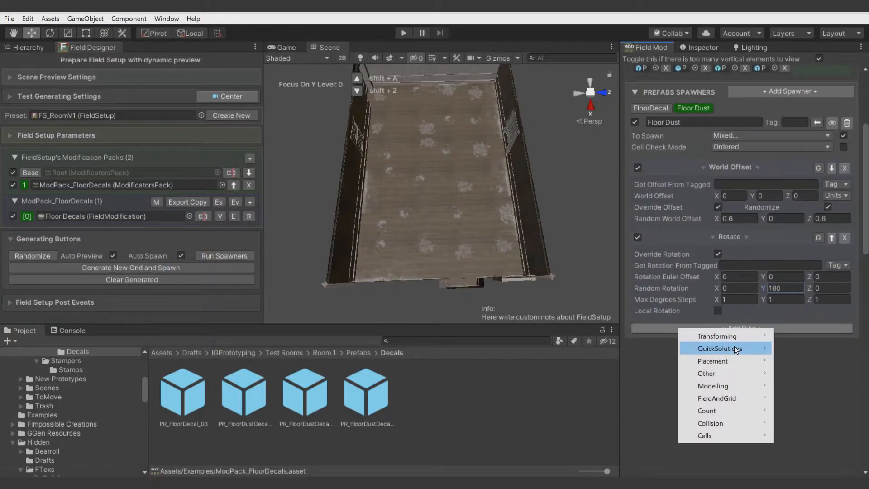
mouse_move(726, 410)
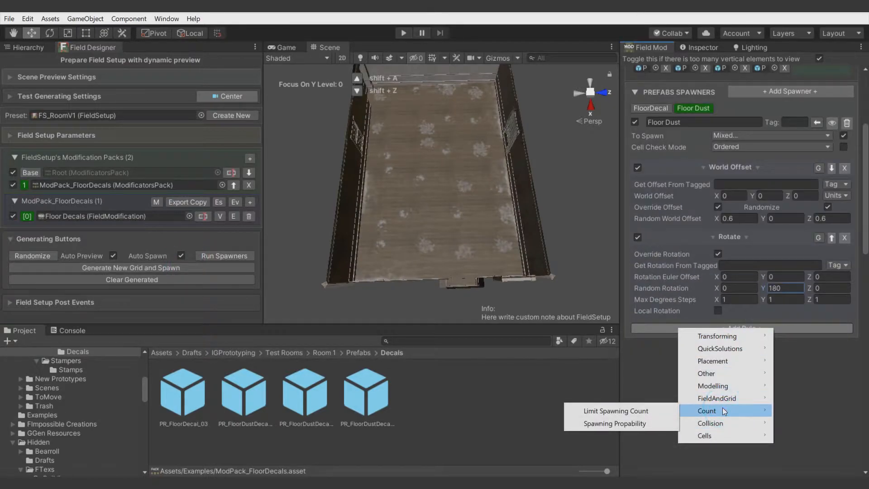
left_click(622, 424)
left_click_drag(751, 347, 738, 346)
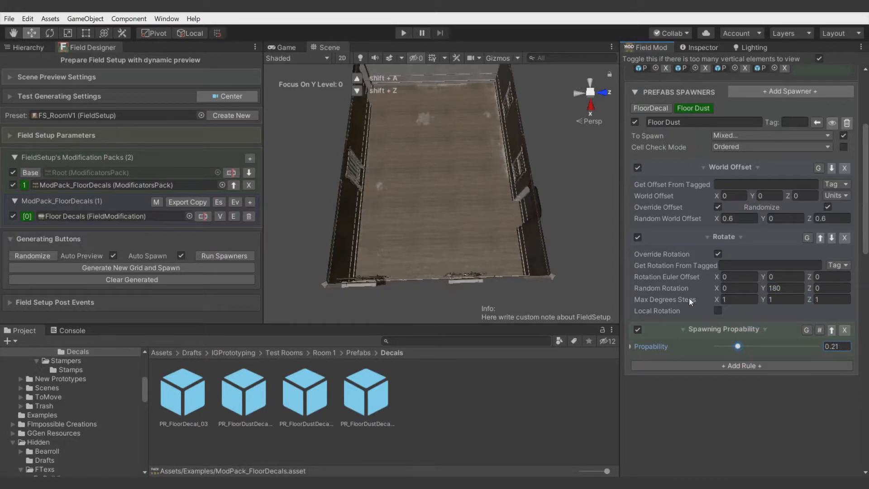
Search the project assets for "leak" and look through the wall leakage decal prefabs.
left_click(394, 337)
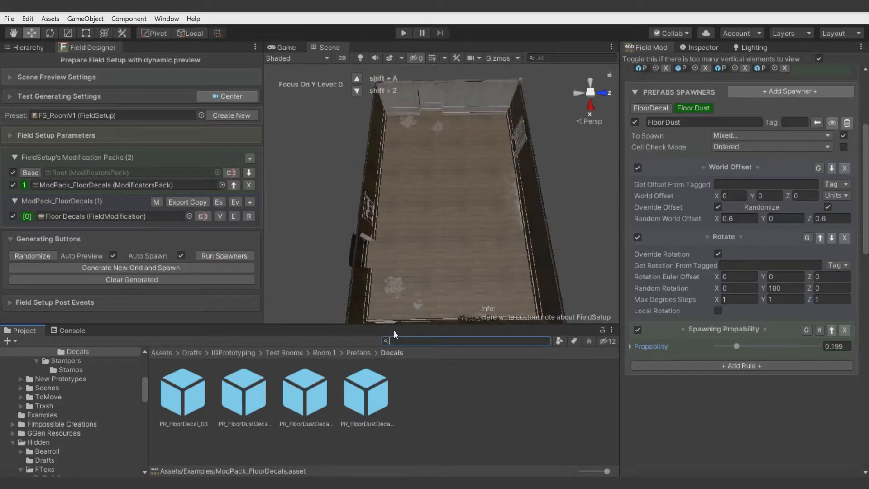
scroll(215, 414, "down", 4)
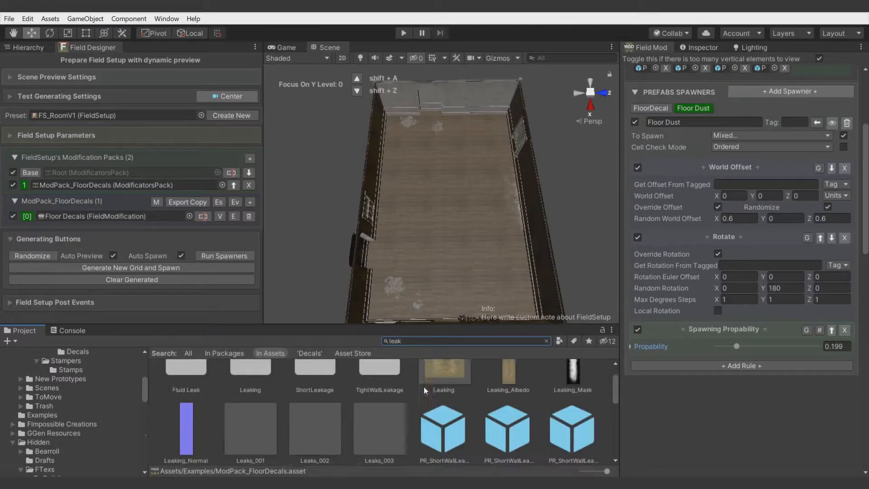
scroll(214, 414, "up", 2)
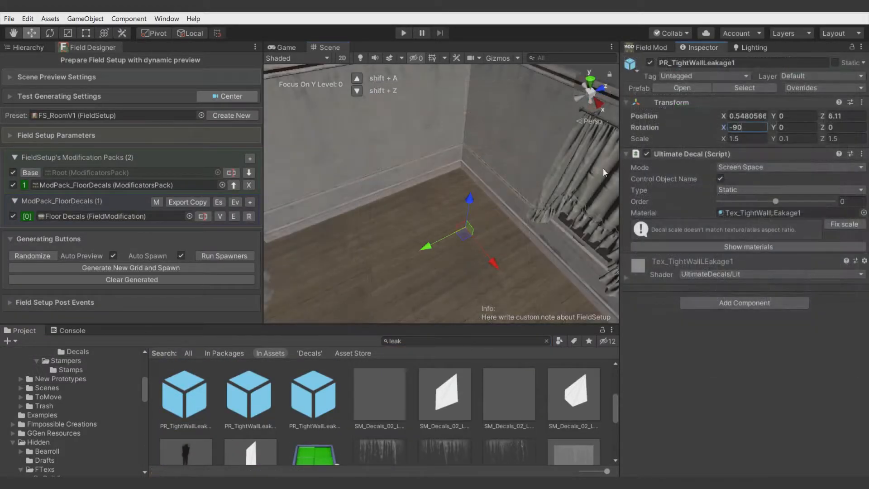
Try out PR_TightWallLeakage1 near the room corner, rotated -90 on X and moved up against the wall.
left_click_drag(460, 243, 492, 205)
left_click_drag(499, 163, 529, 116)
right_click_drag(536, 117, 559, 145)
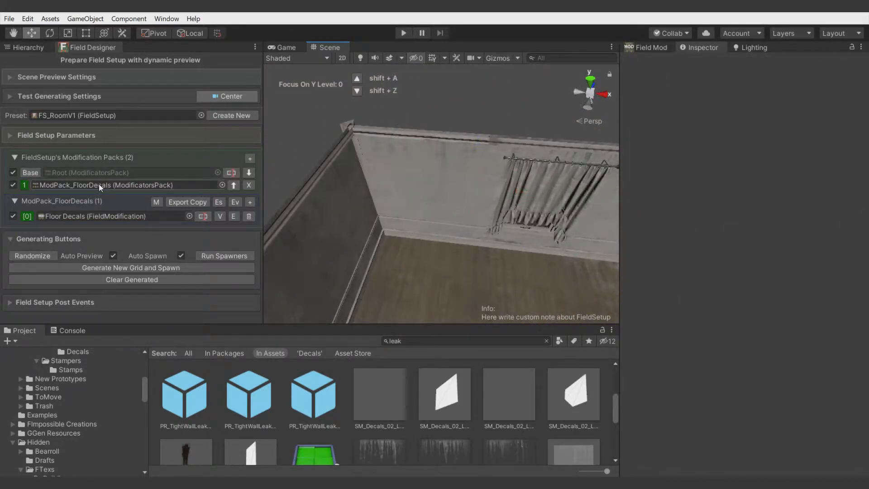
Rename the ModPack_FloorDecals asset in the Examples folder as ModPack_Decals.
left_click(106, 188)
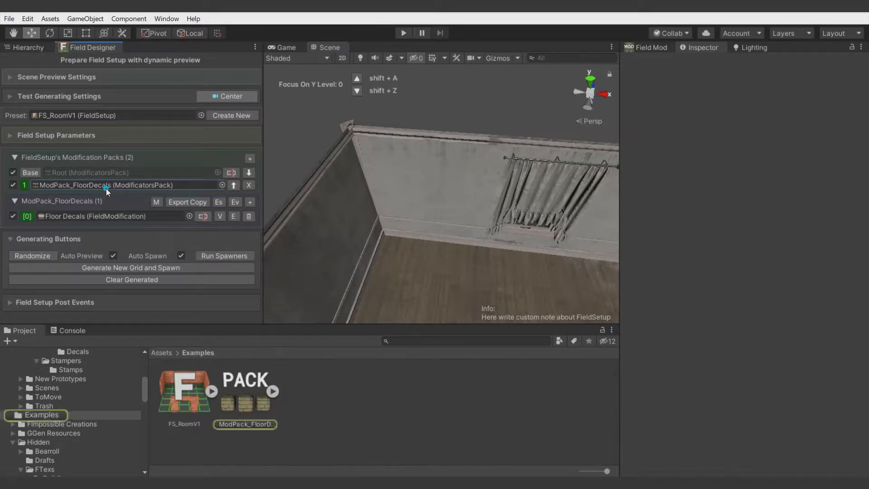
left_click(254, 427)
left_click(261, 424)
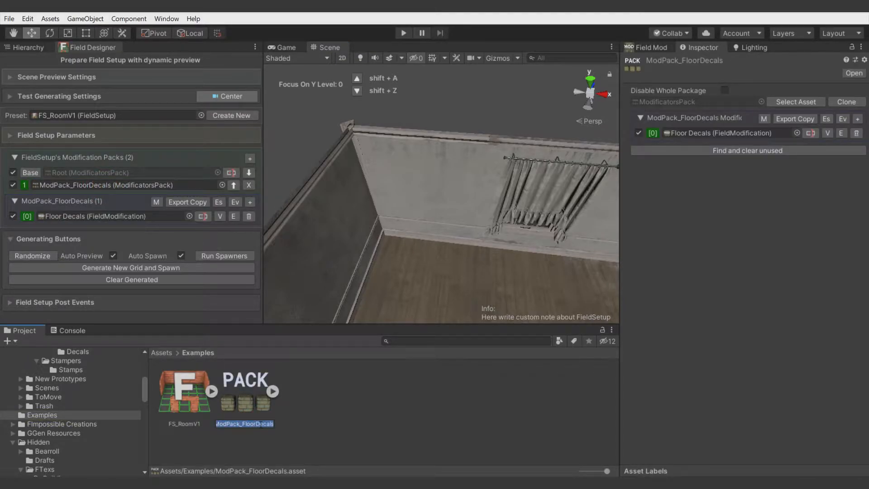
left_click_drag(257, 423, 247, 425)
key("BackSpace")
left_click(288, 439)
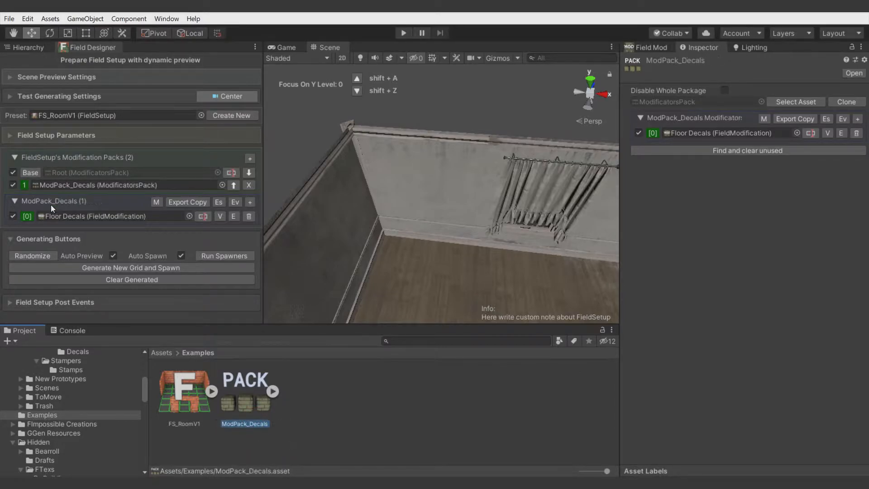
Add a second field modification to ModPack_Decals and name it Wall Leaks.
left_click(250, 201)
left_click(181, 228)
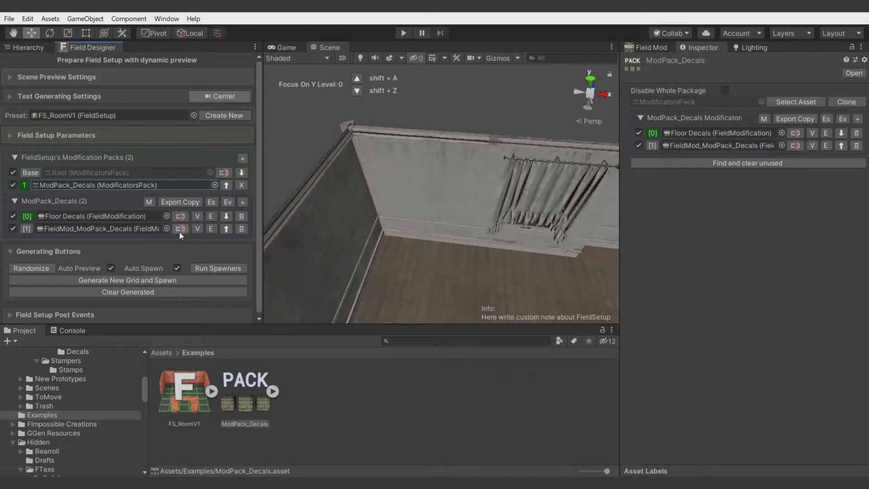
left_click(180, 229)
type("Wall Leaks")
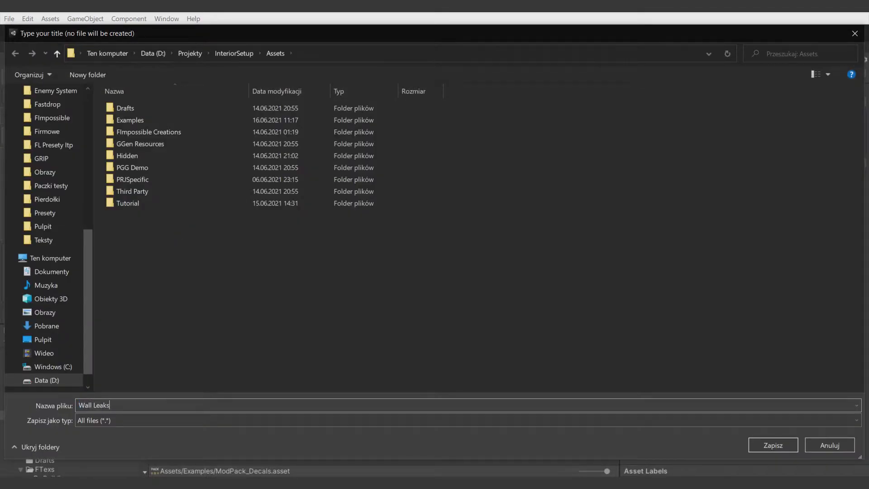
key("Return")
Open the Wall Leaks modification and assign the three PR_TightWallLeakage prefabs to its prefab list.
left_click(50, 229)
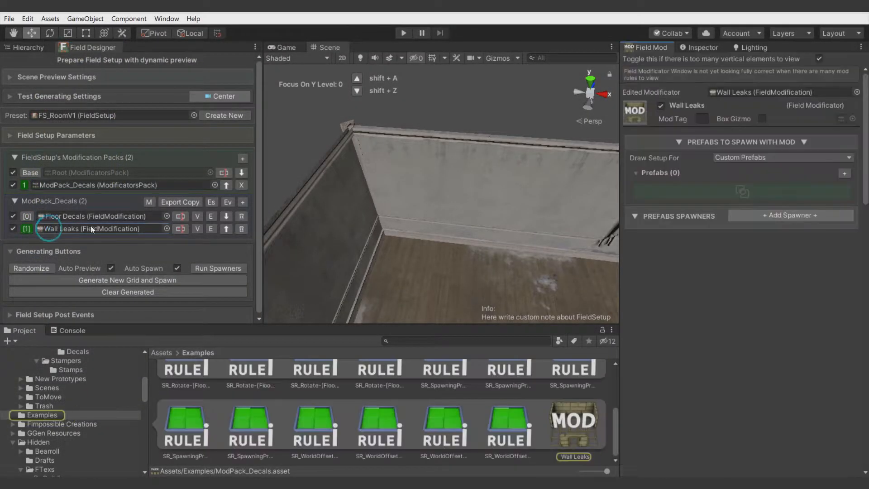
left_click(844, 173)
left_click(656, 189)
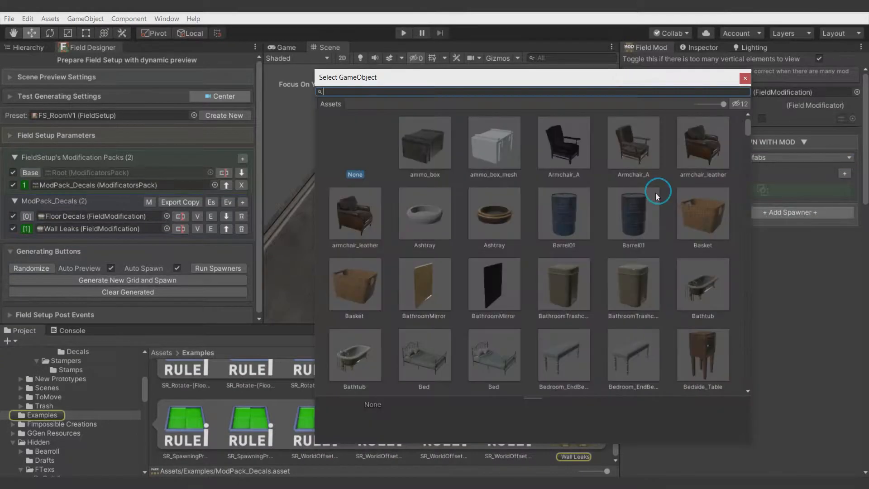
type("leak")
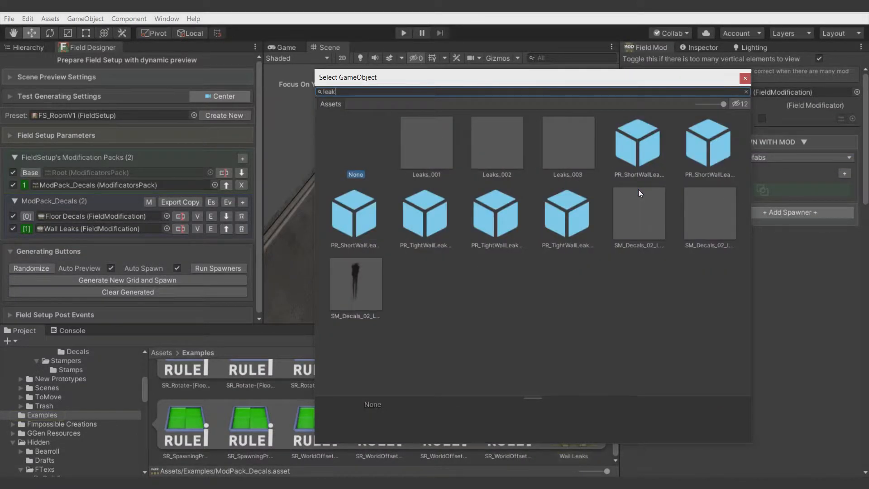
double_click(415, 234)
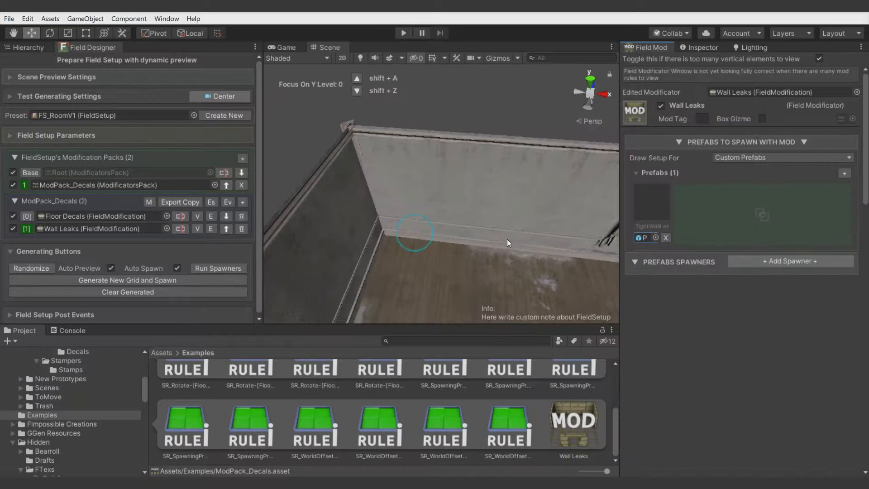
left_click(643, 240)
left_click_drag(660, 292, 711, 230)
left_click_drag(358, 402, 764, 238)
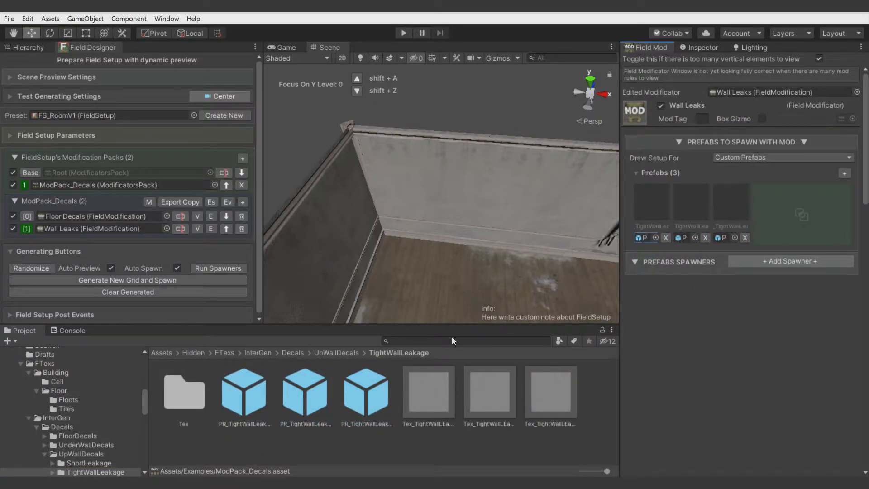
Add a Random spawner to Wall Leaks with a Get Coordinates rule that reads from objects tagged Wall.
left_click(777, 260)
left_click(760, 276)
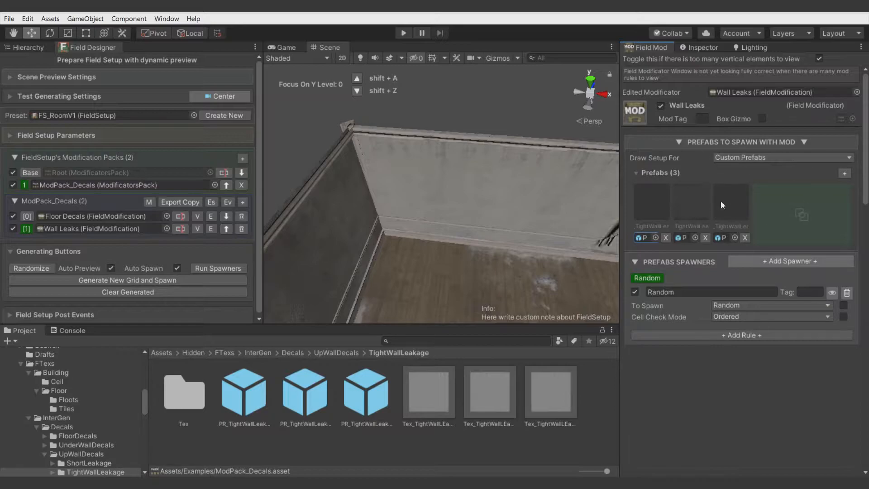
left_click(714, 336)
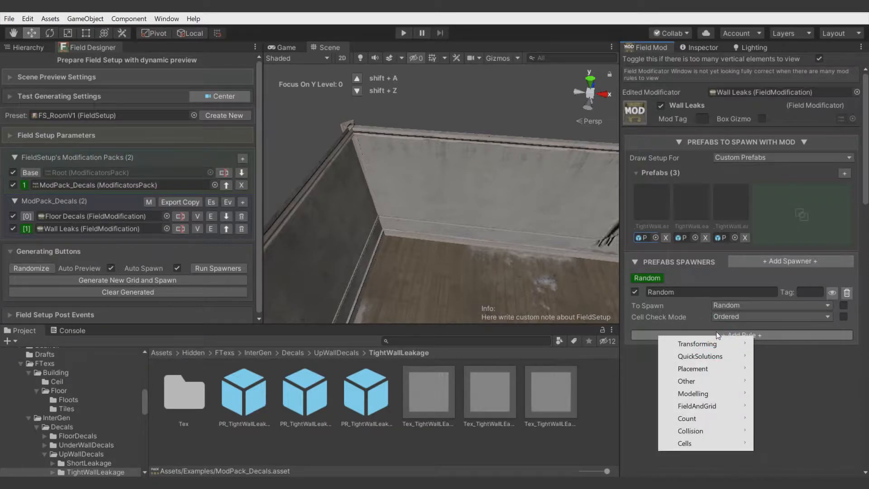
mouse_move(711, 355)
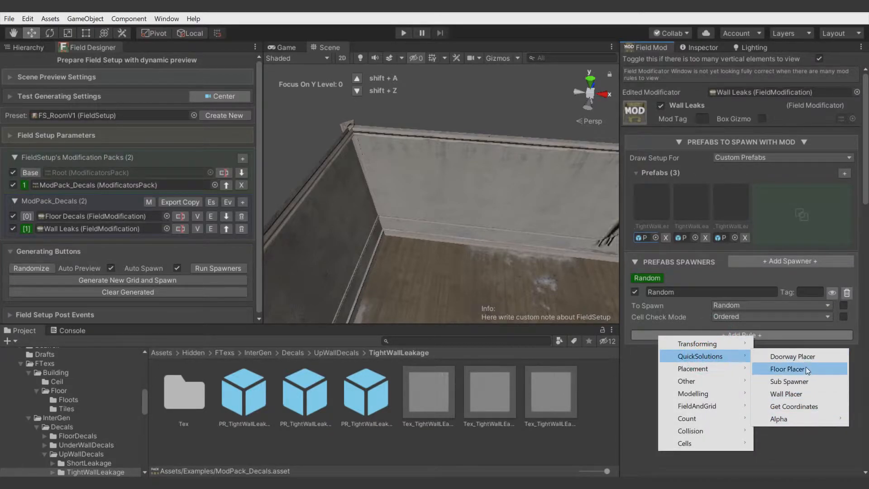
left_click(806, 404)
left_click(712, 350)
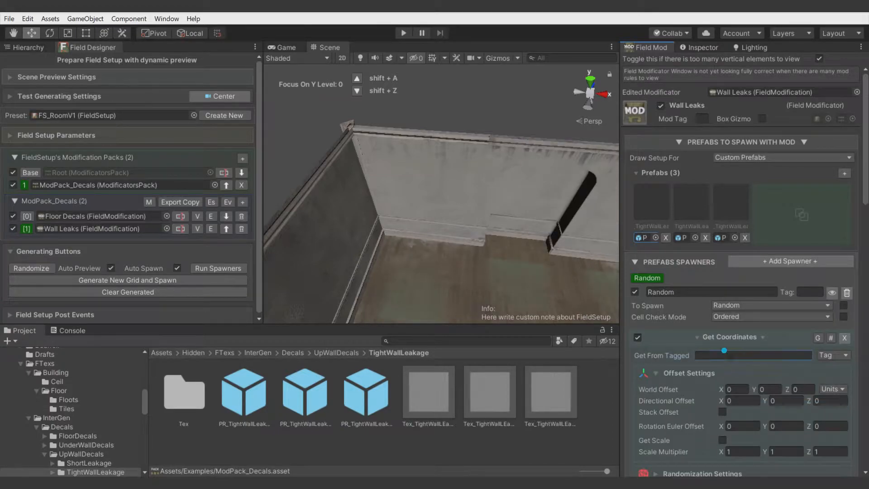
type("Wall")
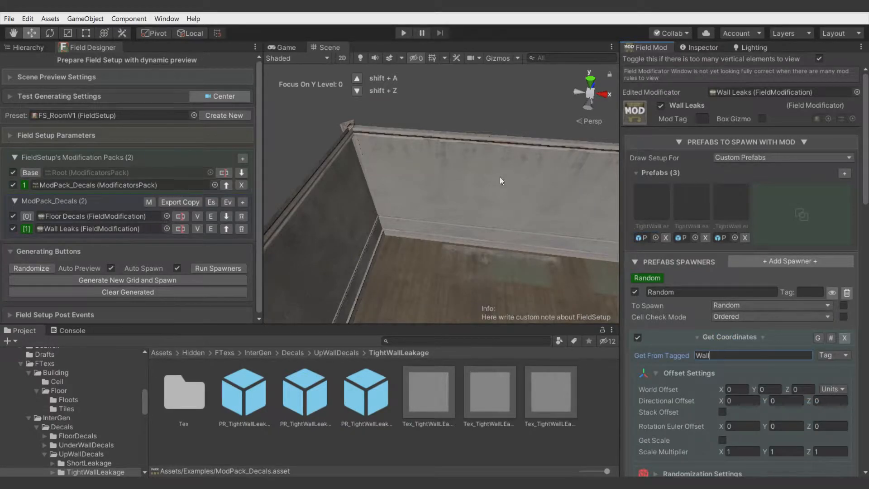
Set the Get Coordinates rule's rotation offset to -90 on X and its directional offset to 0.22 on Z.
right_click_drag(501, 180, 538, 256)
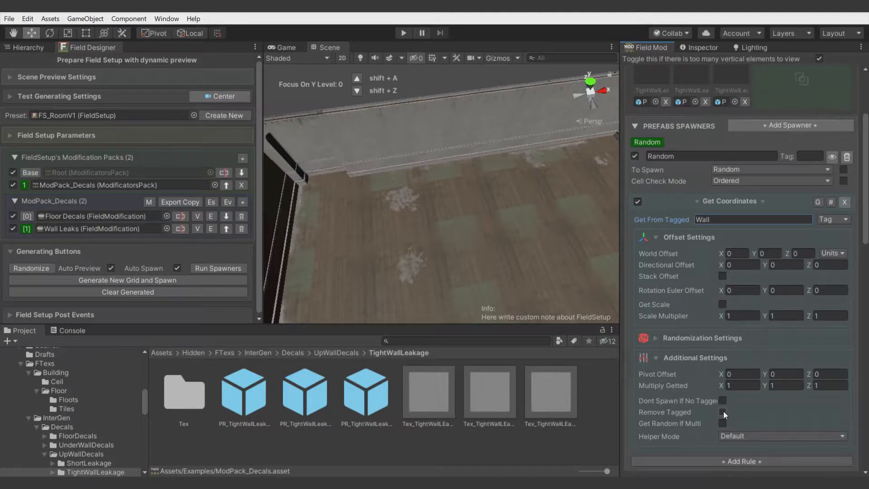
left_click(681, 357)
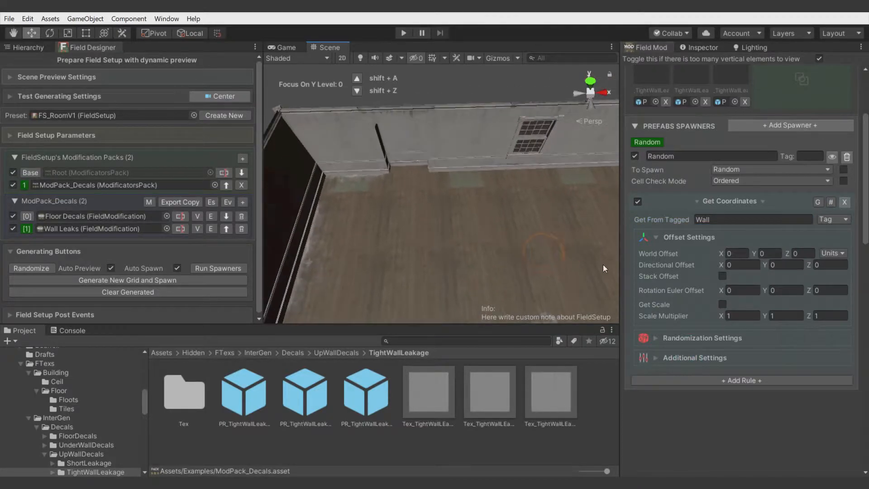
left_click(742, 290)
type("-90")
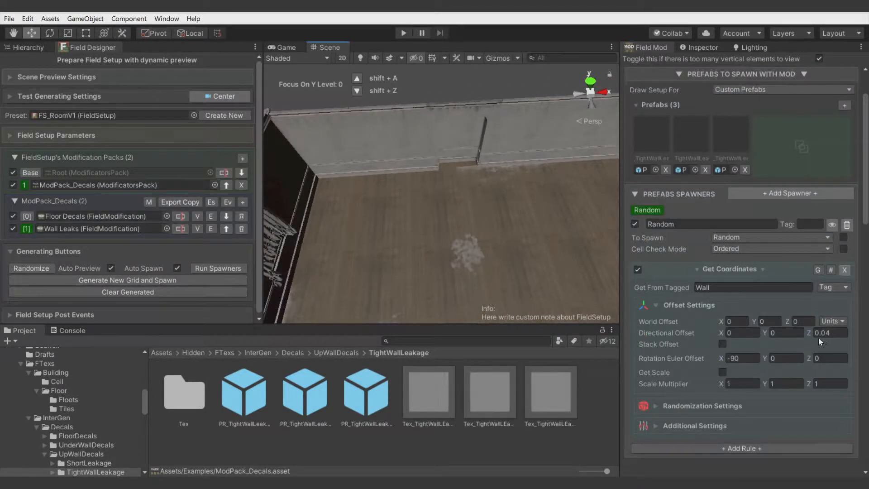
left_click_drag(809, 332, 814, 332)
right_click_drag(437, 227, 436, 222)
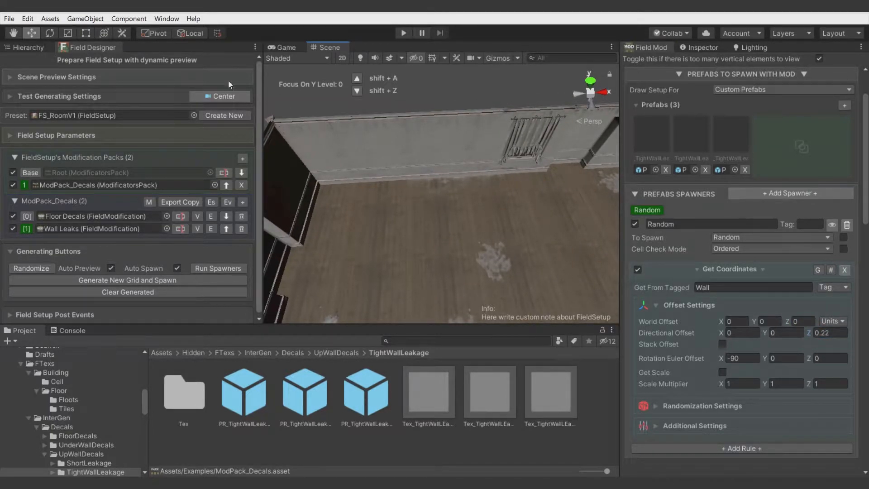
Set the scene preview alpha to 0.76 and show gizmos in the Scene view.
left_click(41, 77)
left_click_drag(166, 92, 204, 92)
left_click(496, 59)
right_click_drag(427, 208, 452, 180)
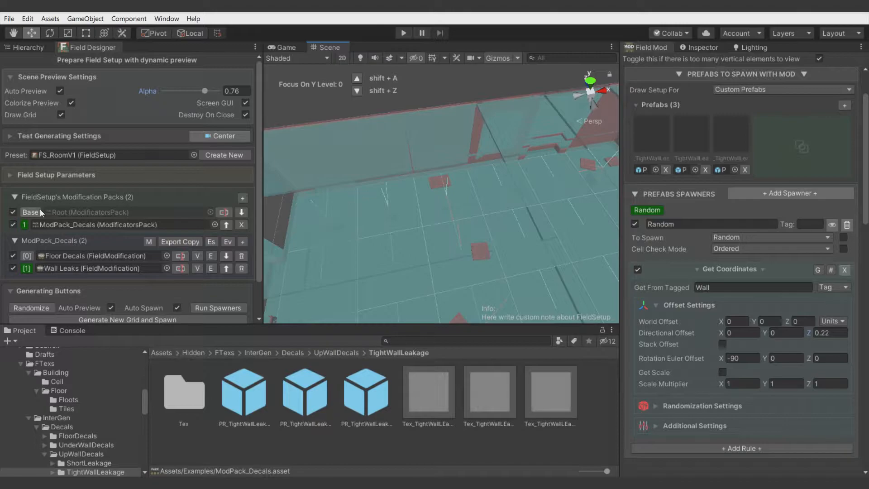
Turn off the preview of the Ceiling spawner in Floor And Ceiling and of the Wall spawner in Walls.
left_click(82, 211)
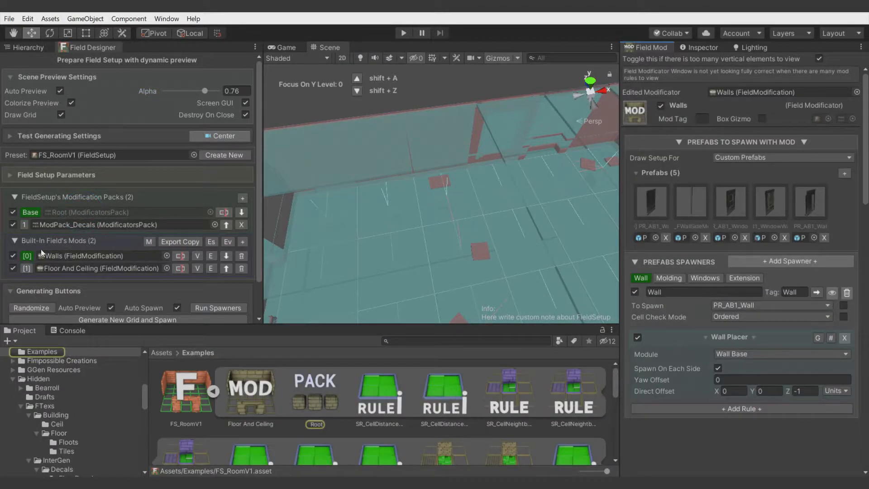
left_click(54, 265)
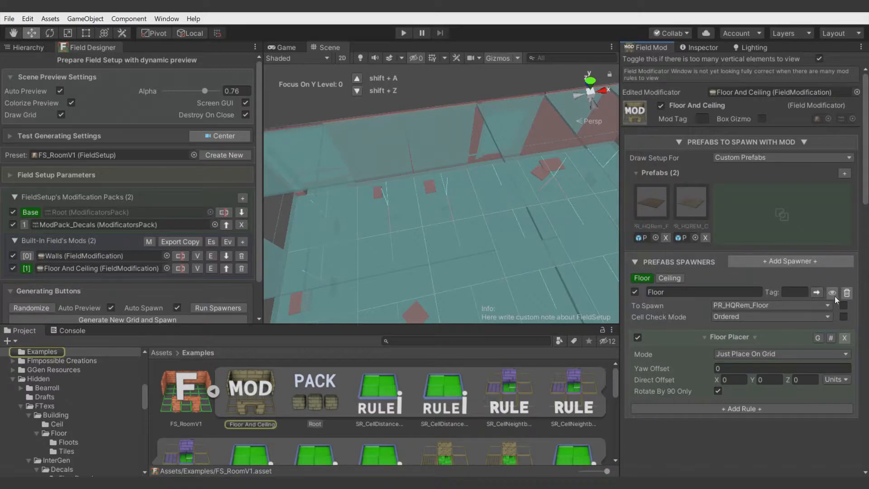
left_click(669, 278)
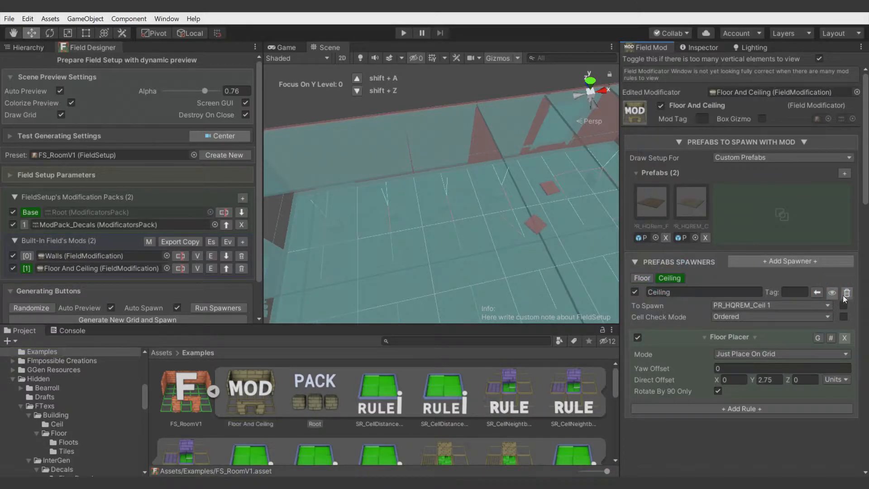
left_click(835, 293)
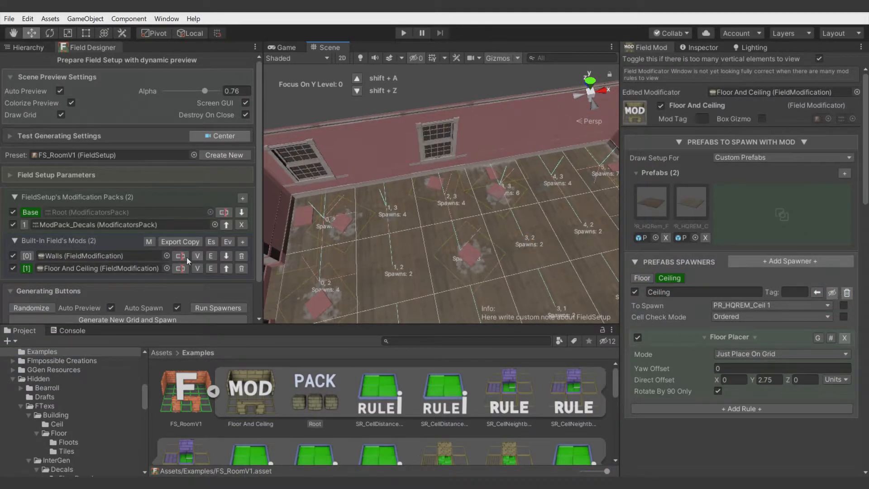
left_click(26, 256)
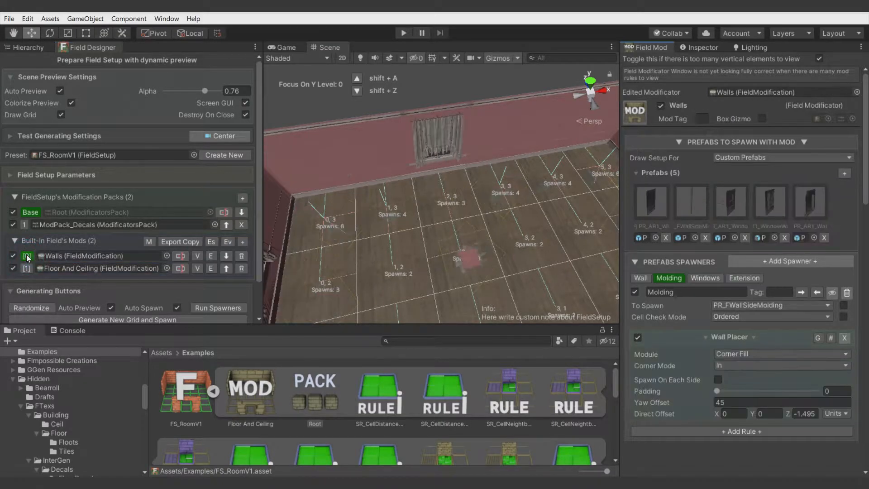
left_click(832, 292)
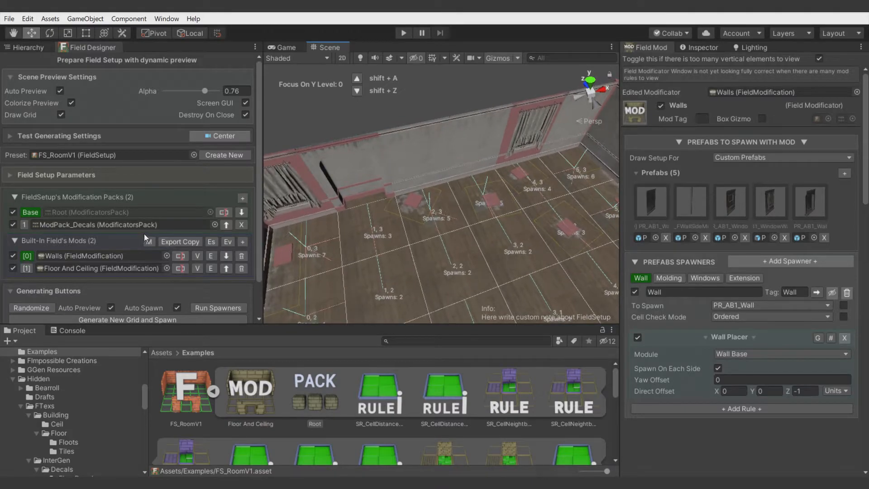
Return to the Wall Leaks modification in ModPack_Decals and raise its Get Coordinates directional offset to 2.66 on Z.
left_click(74, 224)
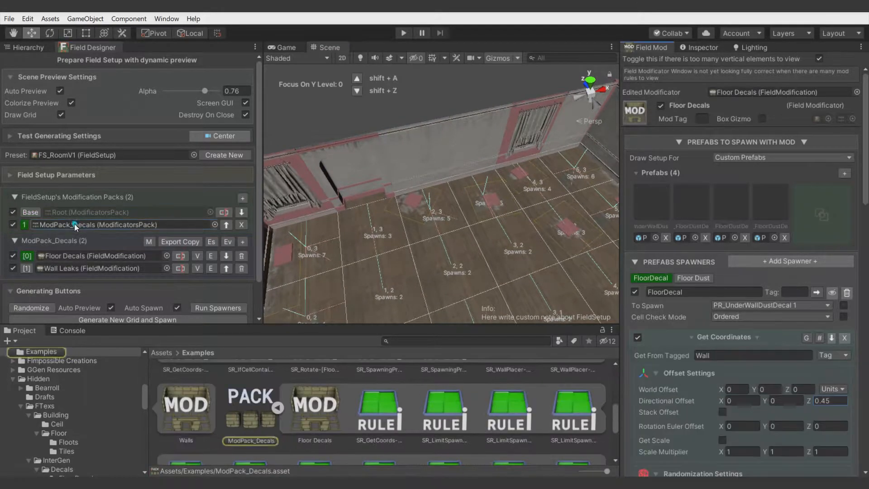
left_click(27, 268)
left_click_drag(810, 368, 849, 354)
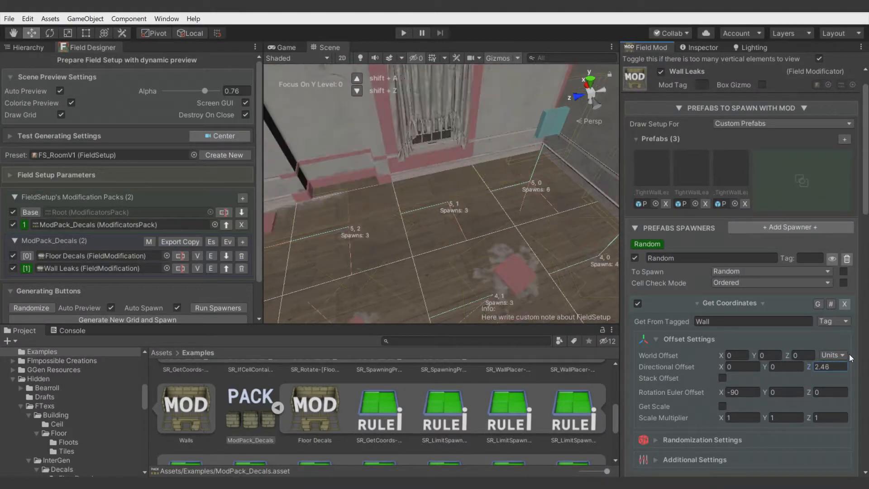
left_click_drag(473, 221, 515, 233, "alt")
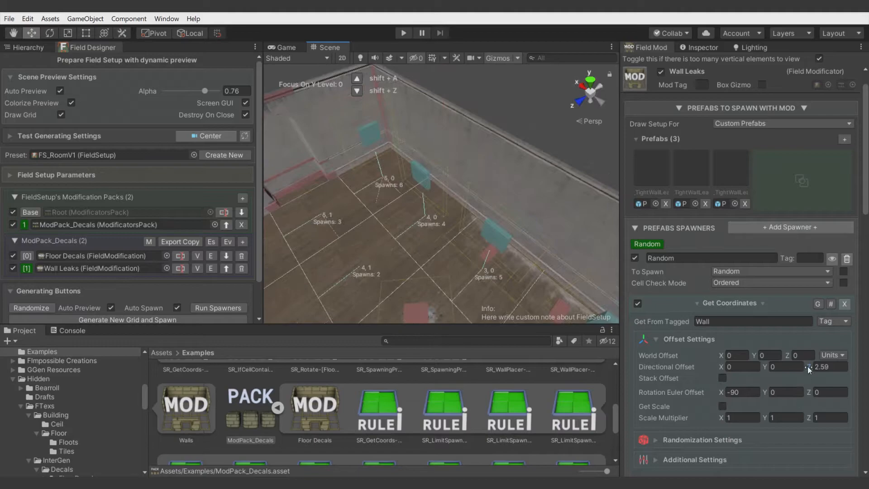
left_click_drag(808, 366, 802, 364)
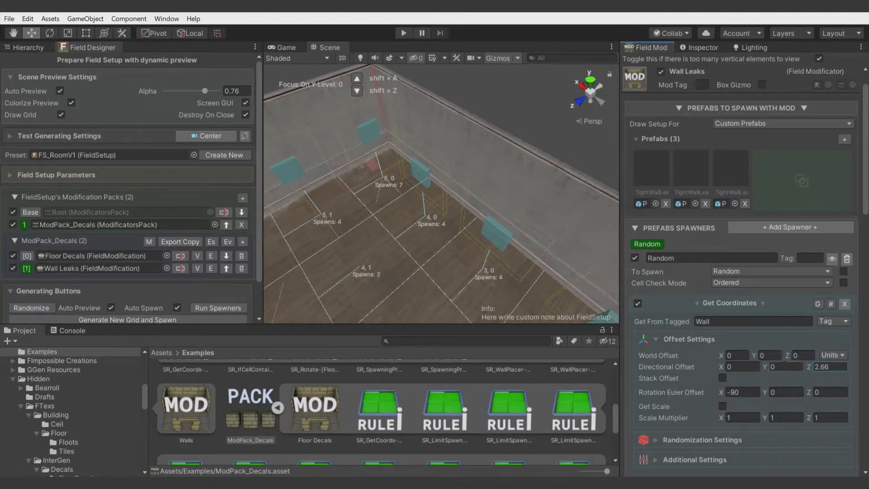
Set the test generation seed to 10 and fine-tune the Wall Leaks directional offset to 2.8 on Z.
left_click(56, 137)
left_click_drag(59, 152, 151, 152)
left_click_drag(437, 243, 453, 248, "alt")
left_click_drag(807, 365, 808, 362)
left_click_drag(443, 199, 507, 252, "alt")
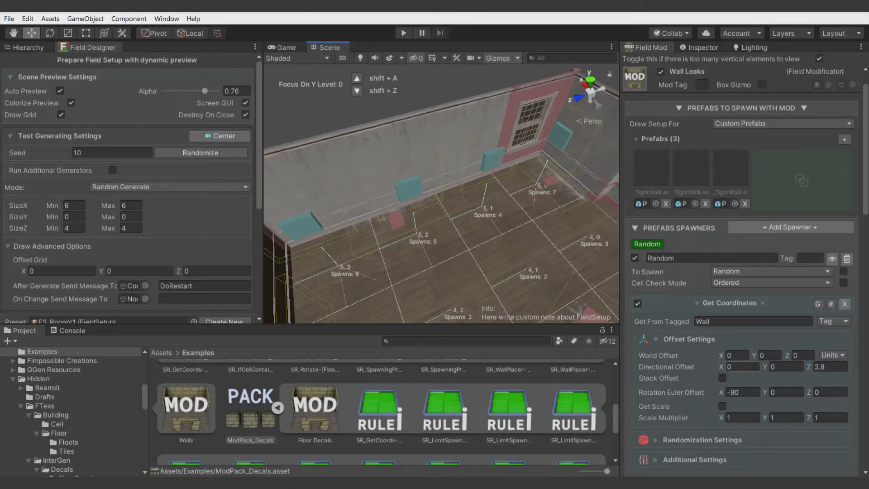
Set the Wall Leaks rotation Euler offset to 90 on X and its directional offset to -1.03 on Y and -0.56 on Z.
left_click_drag(765, 368, 777, 367)
left_click(748, 392)
type("90")
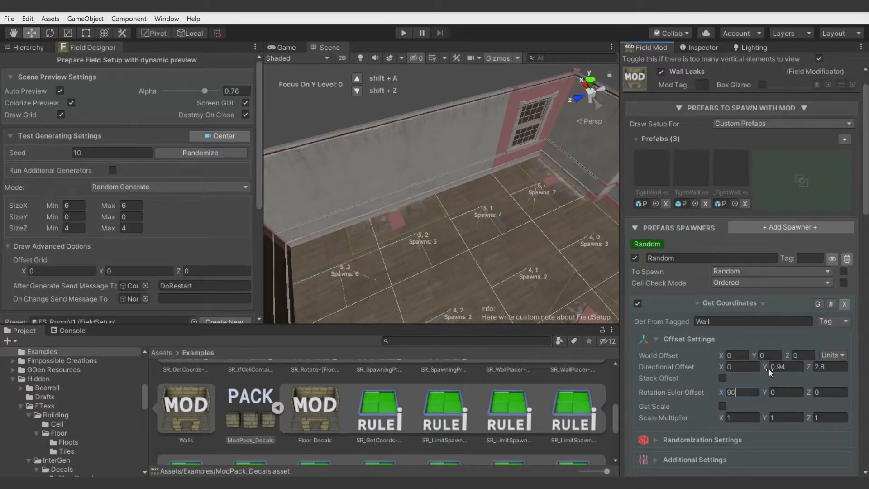
left_click_drag(768, 368, 735, 359)
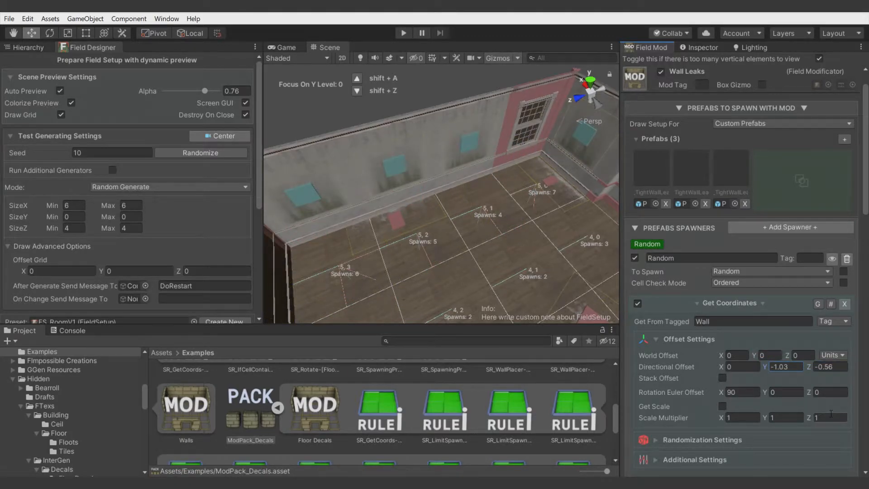
Set the Wall Leaks scale multiplier to 1.5 on X and -1.25 on Z, and its directional offset to -0.9 on Z.
type("-1")
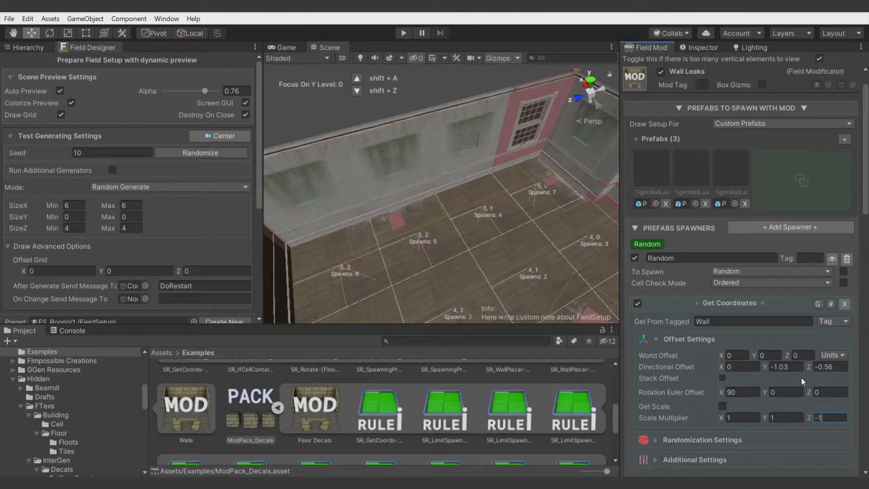
left_click_drag(807, 364, 801, 366)
left_click(747, 418)
type("1,5")
left_click(788, 417)
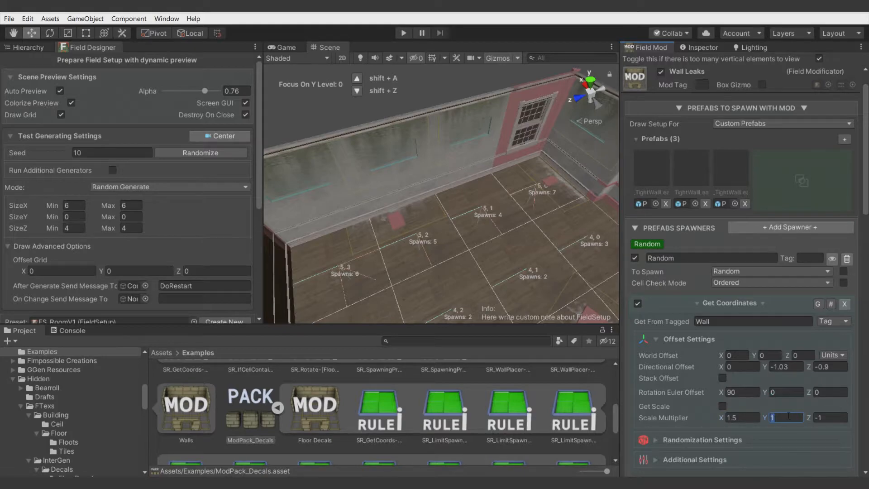
left_click(841, 417)
type("-1,25")
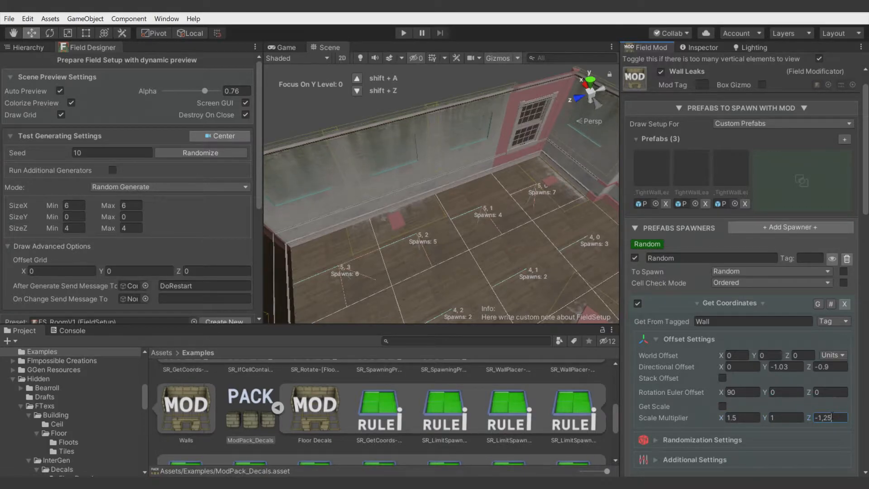
Give the Wall Leaks coordinates a random offset of 0.4 on X and adjust the directional offset to -0.78 on Z.
scroll(712, 407, "down", 3)
left_click(703, 336)
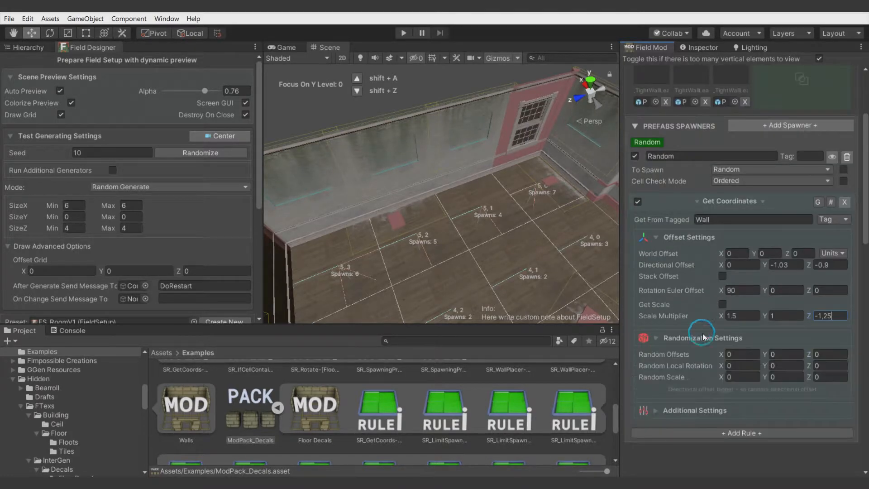
type(",3")
key("BackSpace")
type("4")
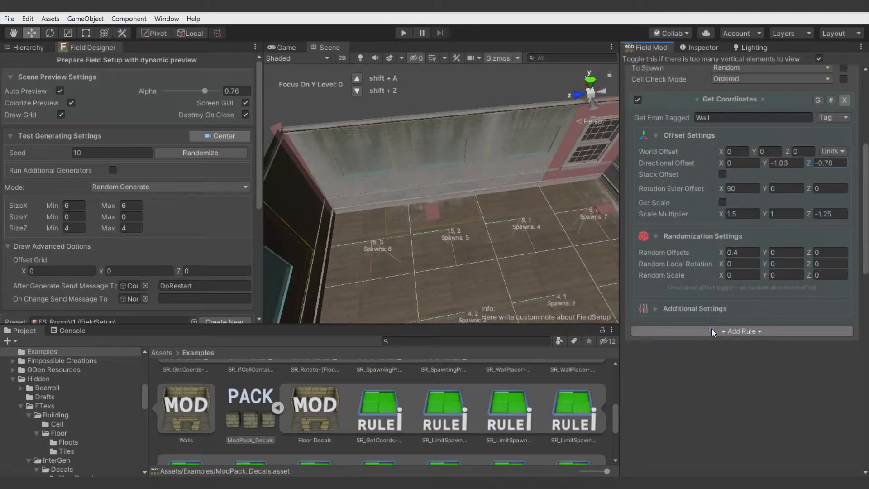
Add a Spawning Propability rule to the Wall Leaks spawner with a propability of 0.3.
left_click(711, 331)
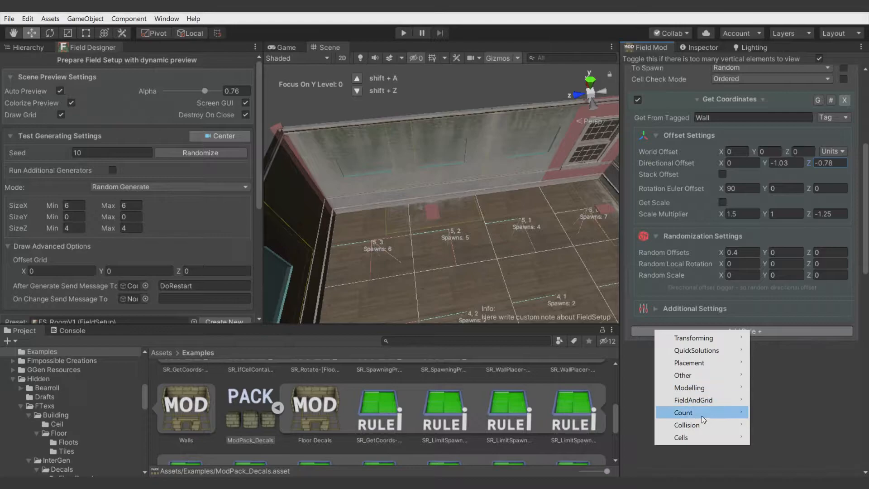
mouse_move(712, 413)
left_click(769, 424)
left_click_drag(779, 348, 746, 349)
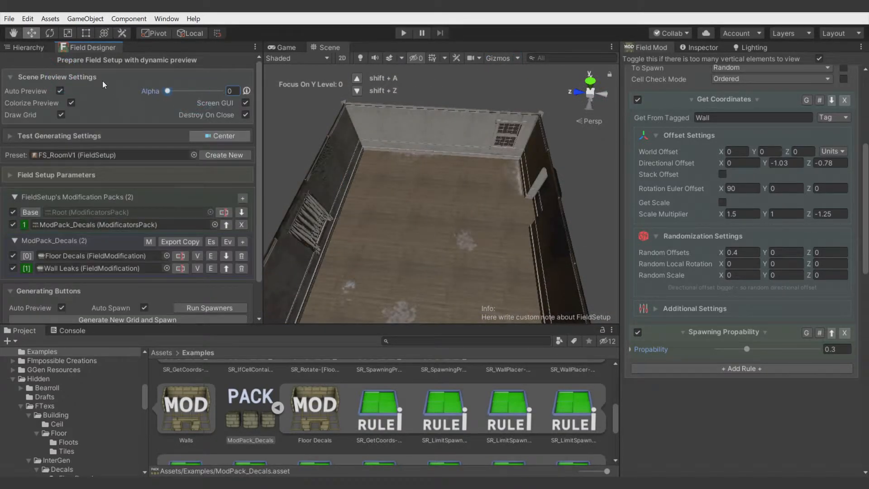
Collapse the scene preview settings and set the test generation seed to 0 for random results.
left_click(72, 77)
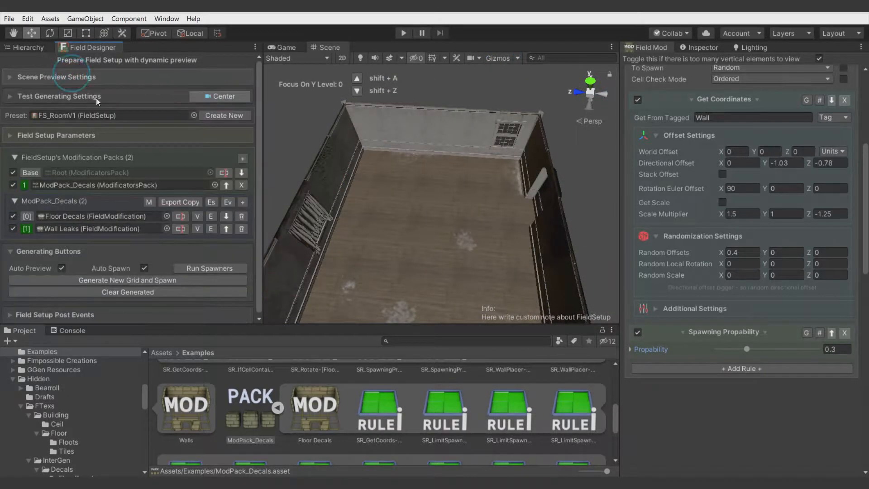
left_click(115, 280)
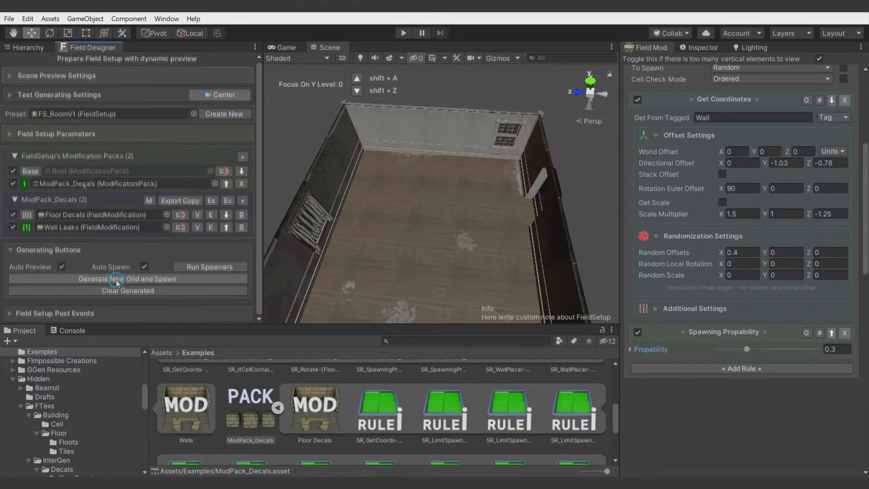
left_click(63, 95)
left_click(59, 95)
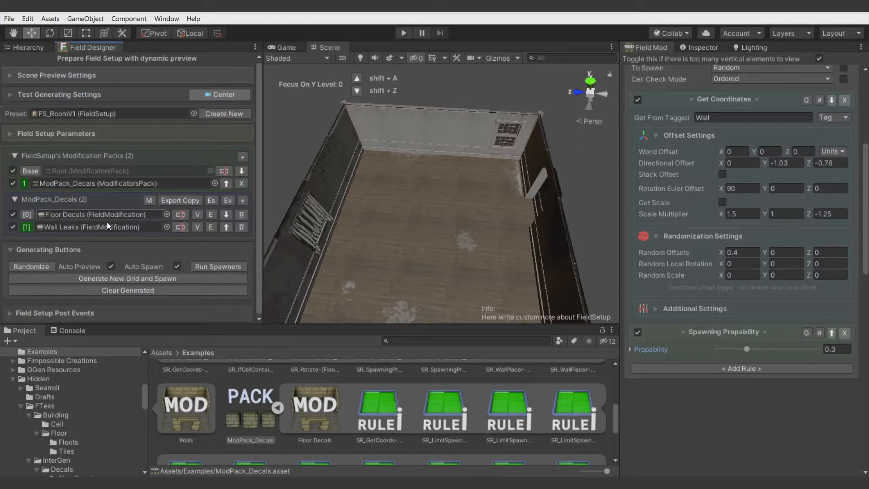
Generate a new grid and spawn repeatedly, examining the decal placement in the room from different angles.
left_click(96, 278)
left_click(95, 275)
left_click(94, 274)
left_click(94, 273)
left_click(95, 274)
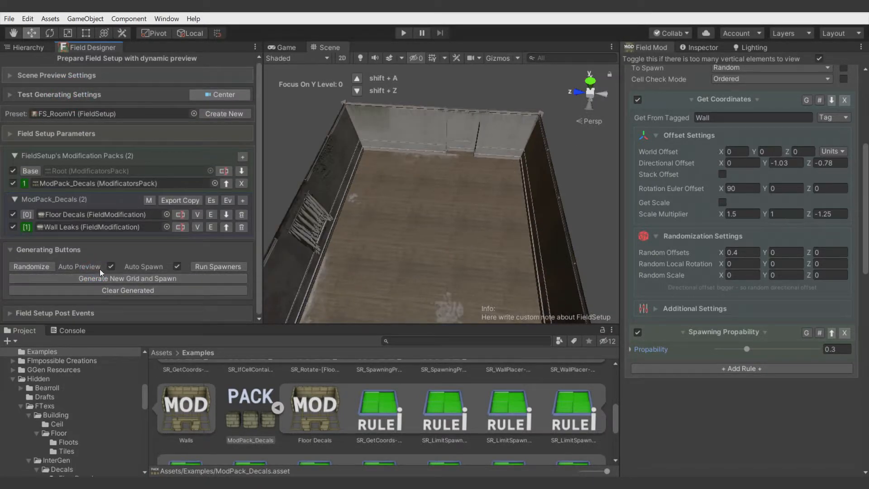
left_click_drag(430, 118, 482, 134, "alt")
right_click_drag(482, 134, 482, 134)
right_click_drag(432, 169, 425, 181)
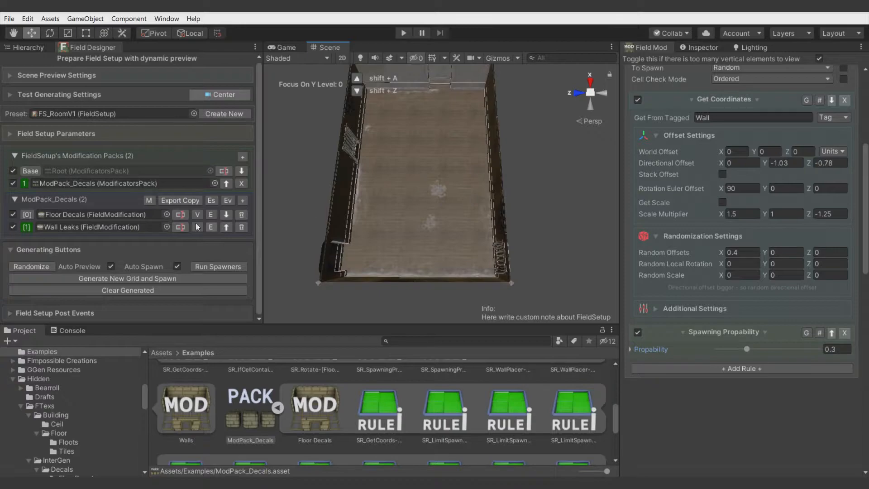
left_click(139, 279)
right_click_drag(440, 201, 448, 207)
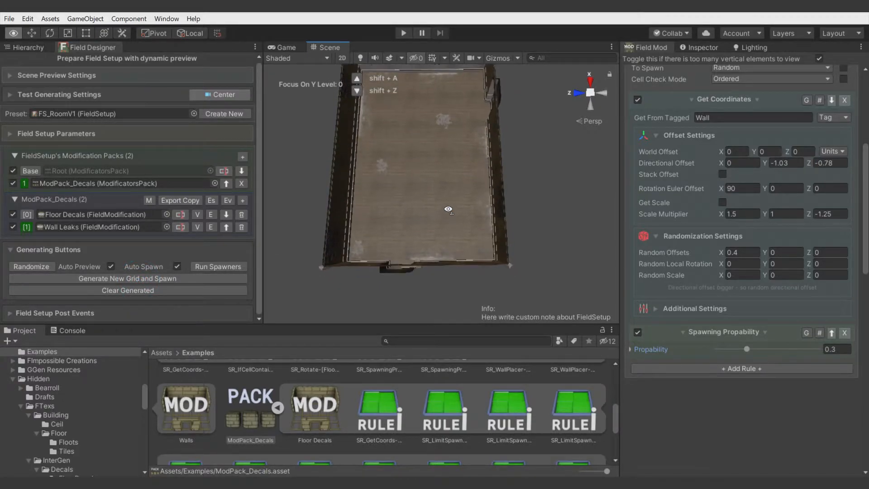
left_click(131, 278)
Add a new field modification titled Deris to ModPack_Decals.
left_click(243, 201)
left_click(185, 241)
type("Deris")
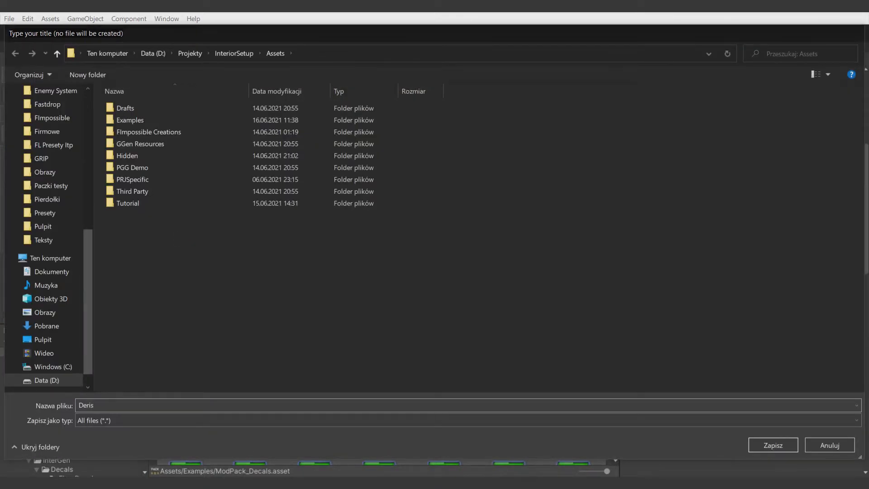
key("Return")
Open the Deris modification and assign the plaster debris prefab found by searching for "debr".
left_click(26, 240)
left_click(659, 188)
type("debr")
scroll(565, 238, "down", 4)
double_click(564, 237)
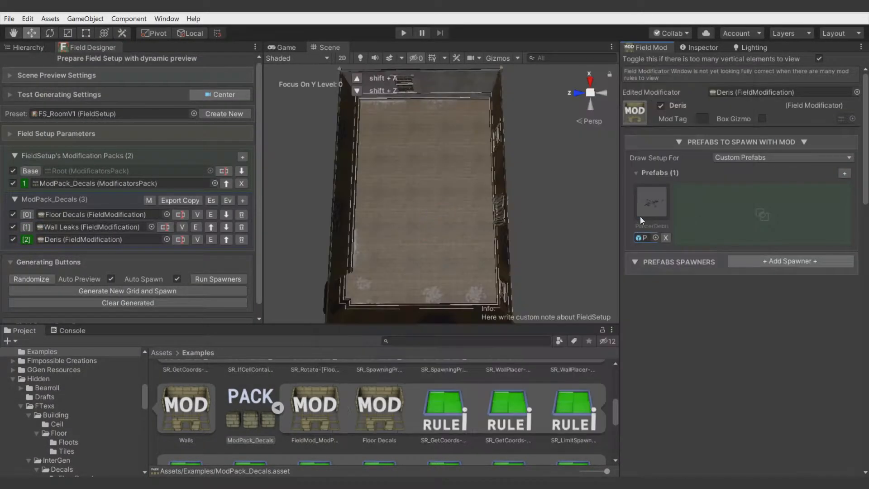
Add a Random spawner to the Deris modification and give it a World Offset rule.
left_click(751, 262)
left_click(691, 335)
mouse_move(678, 340)
left_click(771, 403)
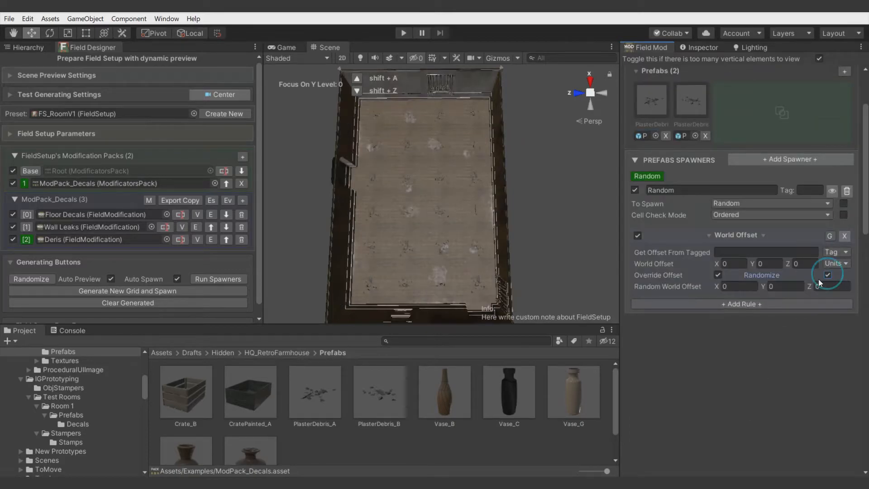
Set the Deris random world offset to 0.6 on X and Z, and add a Rotate rule with 180 random rotation on Y.
left_click(769, 301)
left_click(756, 343)
mouse_move(487, 253)
middle_mouse_down()
mouse_move(498, 257)
mouse_move(491, 270)
middle_mouse_up()
left_click(769, 215)
left_click(757, 252)
Add a Spawning Propability rule to the Deris spawner with a propability of 0.204.
left_click(752, 396)
mouse_move(729, 361)
left_click(782, 373)
scroll(765, 375, "down", 1)
left_click_drag(754, 378, 737, 378)
scroll(689, 305, "up", 1)
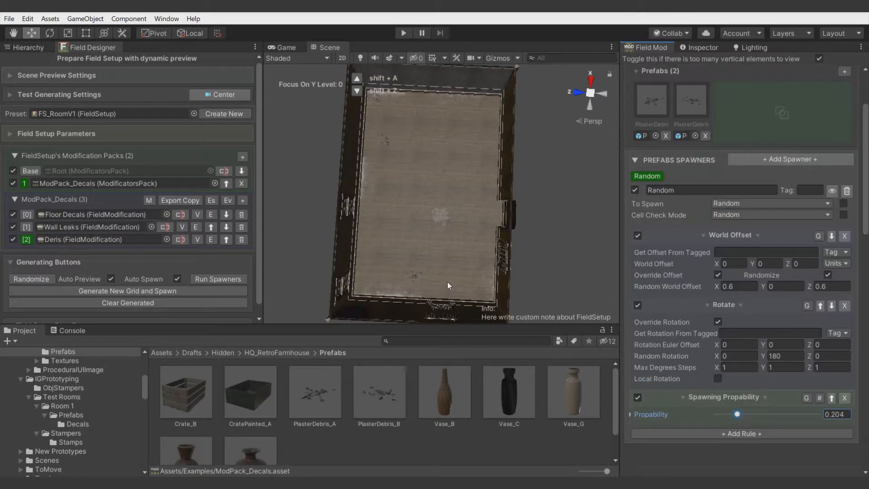
Add a new field modification titled Floor Trash to ModPack_Decals.
left_click(242, 201)
left_click(204, 252)
left_click(180, 252)
type("Floor Trash")
key("Return")
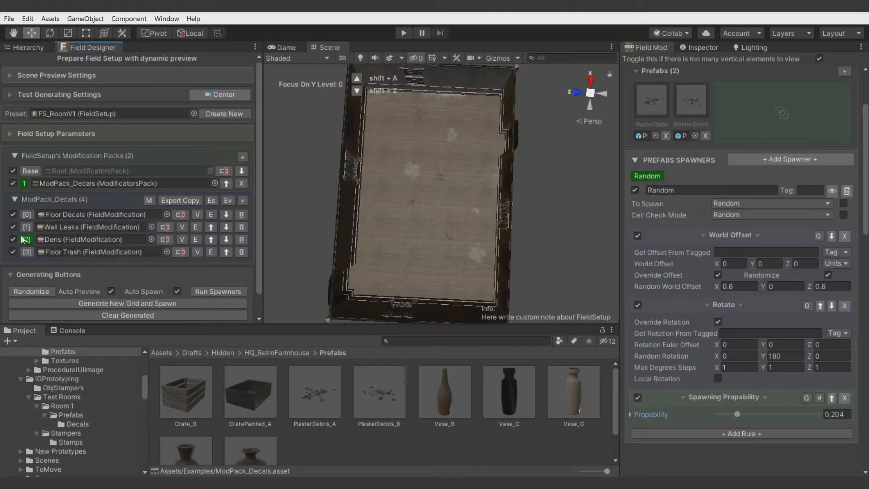
Assign the Painting_F, Painting_G and Painting_E_rolledup prefabs to the Floor Trash modification.
left_click(772, 197)
type("pain")
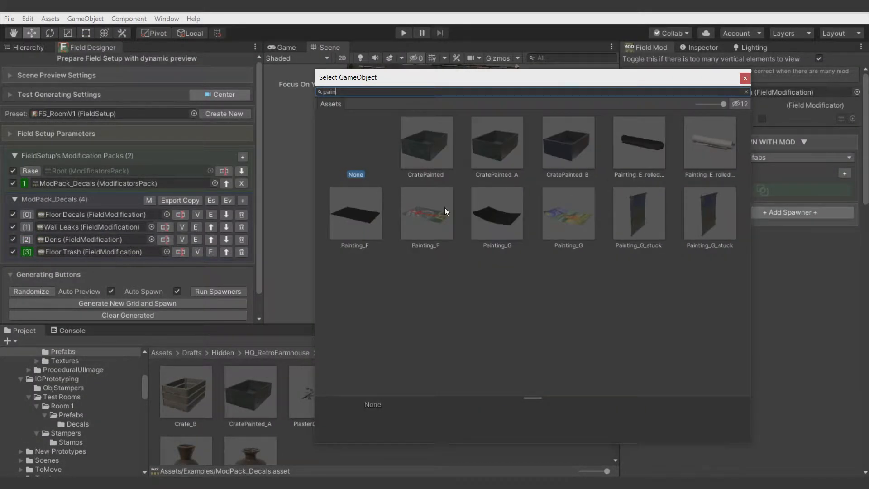
double_click(426, 213)
left_click(644, 238)
left_click_drag(306, 393, 742, 222)
left_click_drag(184, 393, 769, 219)
Add a Random spawner with its rules to the Floor Trash modification and lower its spawning propability.
left_click(742, 261)
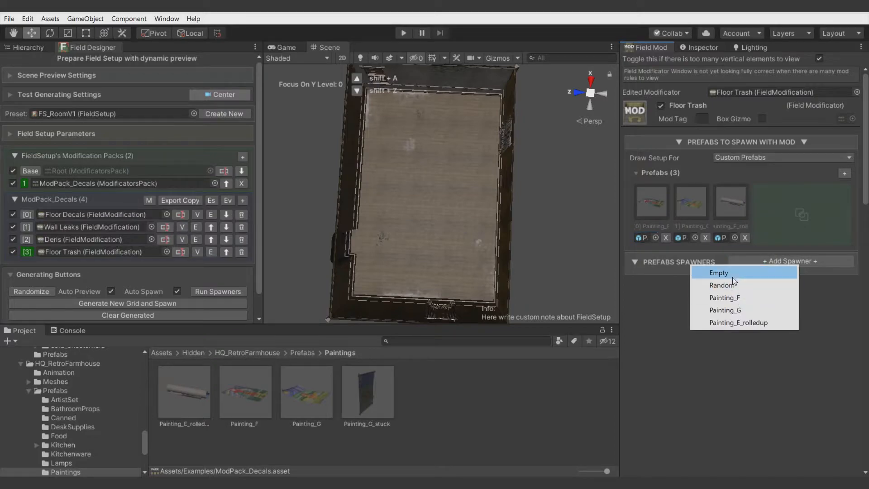
left_click(706, 285)
left_click(707, 336)
mouse_move(720, 371)
left_click(647, 365)
left_click_drag(732, 411, 729, 409)
Add a new field modification titled Box Papers to ModPack_Decals and open it for editing.
left_click(242, 200)
left_click(184, 266)
left_click(183, 265)
type("Box Papers")
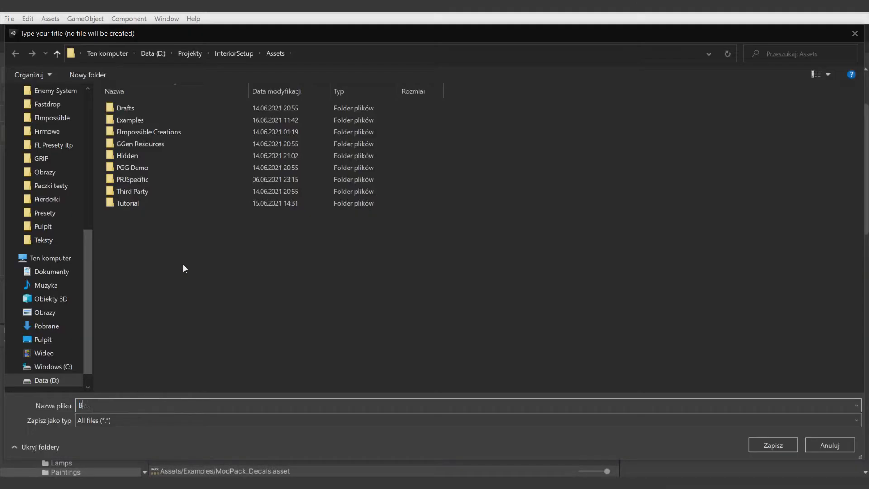
key("Return")
left_click(27, 264)
Assign the Box_Paper01, Box_Paper02 and Box_Paper03 prefabs to the Box Papers modification.
left_click(844, 173)
left_click(657, 189)
type("pape")
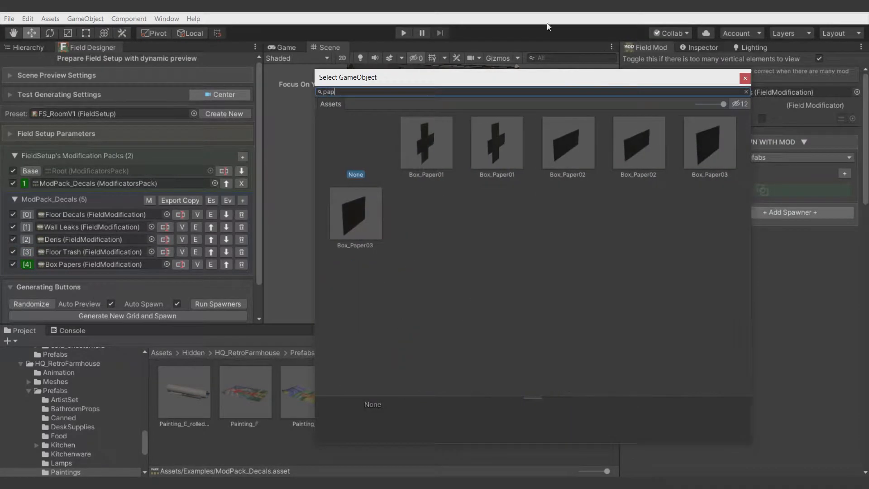
double_click(426, 142)
left_click(643, 268)
left_click_drag(315, 393, 751, 230)
left_click_drag(386, 394, 781, 230)
Add a Random spawner to Box Papers with a 0.7 random world offset on X and Z and a 90 rotation offset on X.
scroll(764, 235, "down", 3)
left_click(764, 224)
left_click(742, 248)
left_click(706, 297)
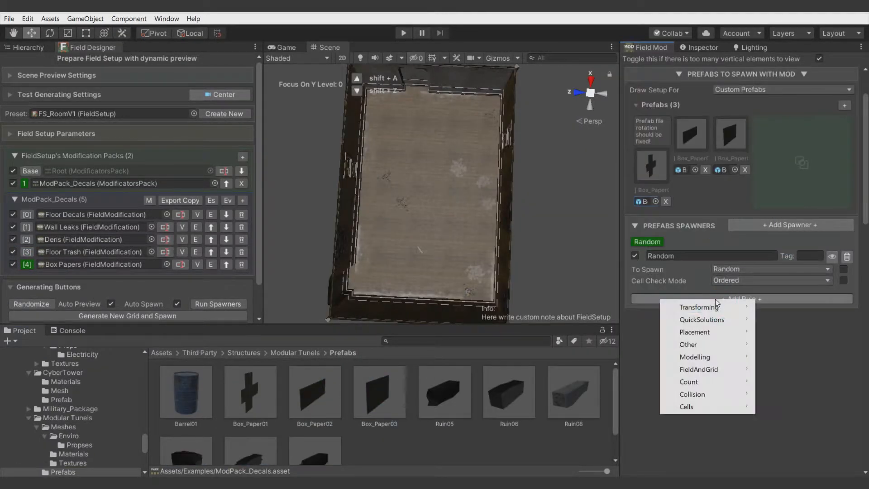
left_click(828, 340)
left_click(727, 409)
type("90")
Remove the Box_Paper01 prefab from the Box Papers modification and regenerate the room.
left_click(665, 202)
left_click(190, 316)
right_click_drag(435, 163, 469, 182)
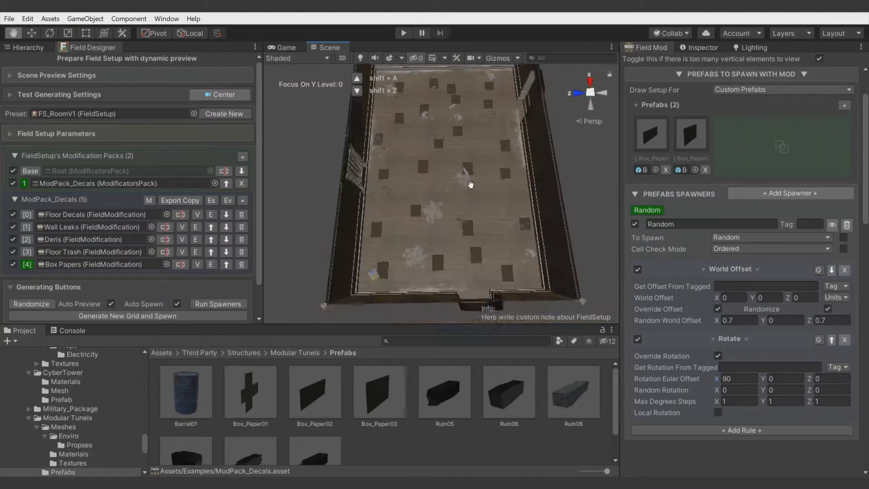
Collapse the World Offset and Rotate rules of Box Papers and add a Spawning Propability rule set to 0.075.
left_click(729, 270)
left_click(724, 289)
left_click(742, 306)
left_click_drag(814, 326, 724, 326)
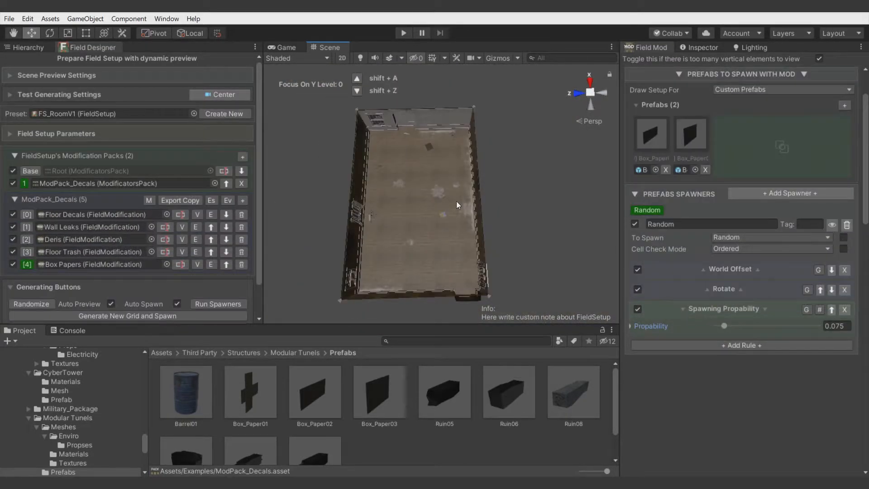
Generate several new room variations to check how the debris, trash and papers are distributed.
left_click_drag(455, 200, 429, 195, "alt")
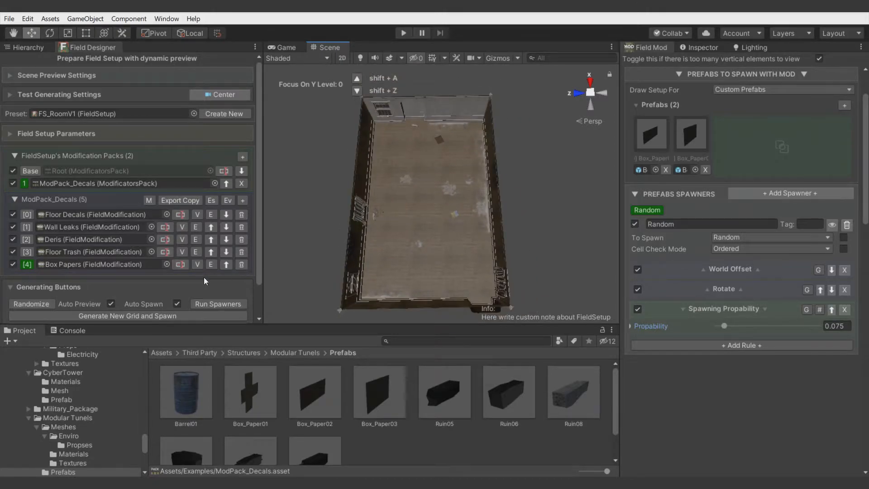
left_click(159, 315)
left_click(158, 315)
left_click(158, 315)
Check the Floor Trash spawner rules and lower the spawning propability of the Deris modification.
left_click(27, 252)
scroll(742, 289, "down", 7)
left_click(28, 240)
scroll(733, 335, "down", 6)
left_click_drag(737, 345, 729, 346)
Check the Wall Leaks modification and the Floor Dust spawner rules in Floor Decals.
left_click(27, 227)
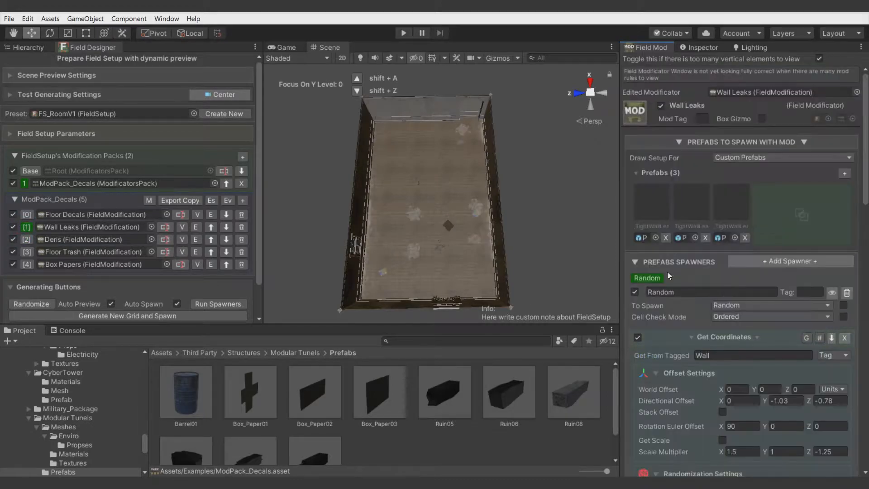
left_click(27, 215)
scroll(758, 403, "down", 6)
left_click(693, 107)
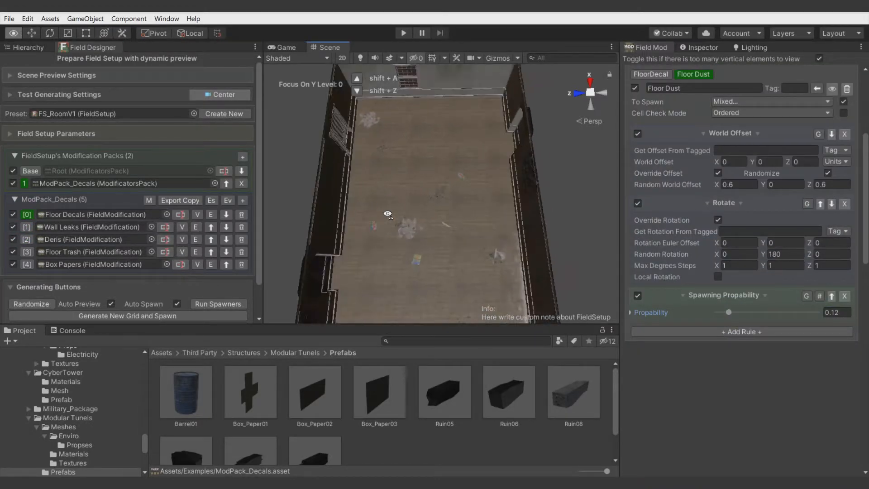
Switch the test generation mode to Paint and paint a corridor of cells extending out from the room.
left_click(49, 94)
left_click(119, 145)
left_click(117, 183)
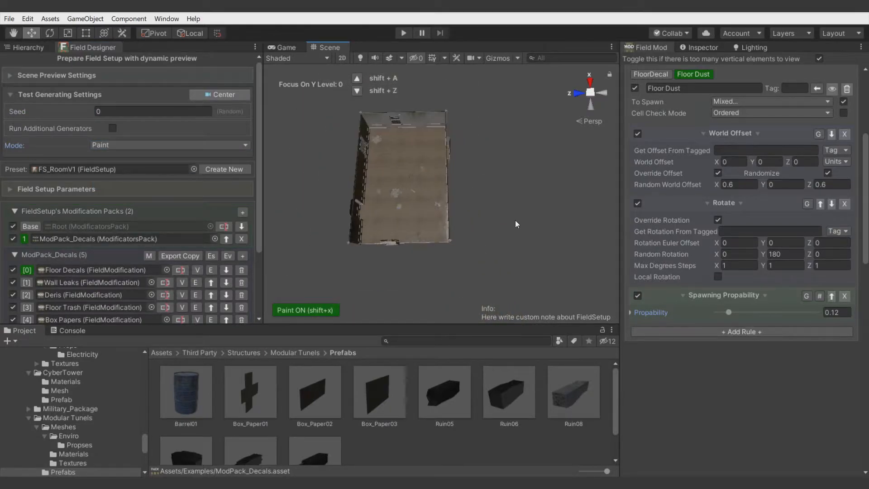
mouse_move(409, 213)
left_mouse_down()
mouse_move(528, 226)
mouse_move(588, 219)
mouse_move(584, 198)
mouse_move(421, 203)
left_mouse_up()
mouse_move(410, 216)
middle_mouse_down()
mouse_move(455, 225)
mouse_move(449, 218)
middle_mouse_up()
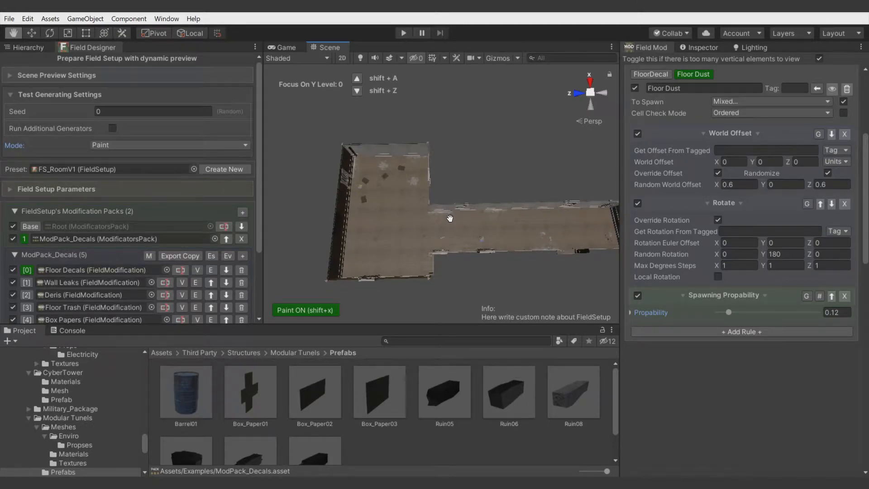
middle_click_drag(449, 218, 446, 213)
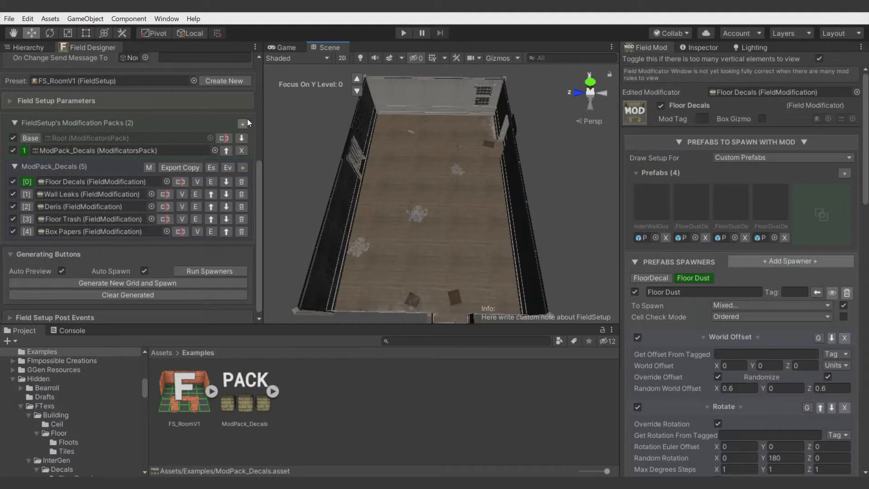
Add another modification pack slot to FS_RoomV1 and create a new pack named ModPack_Furniture in the Examples folder.
left_click(242, 124)
left_click(211, 162)
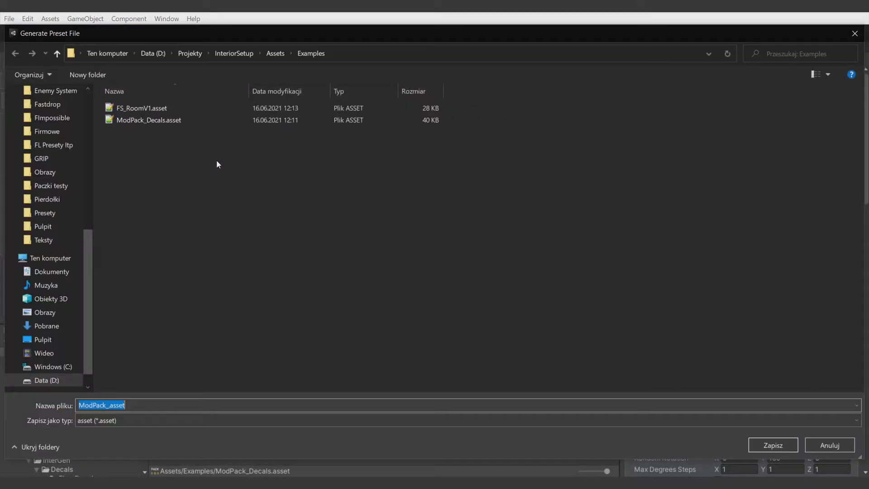
type("ModPack_Furniture")
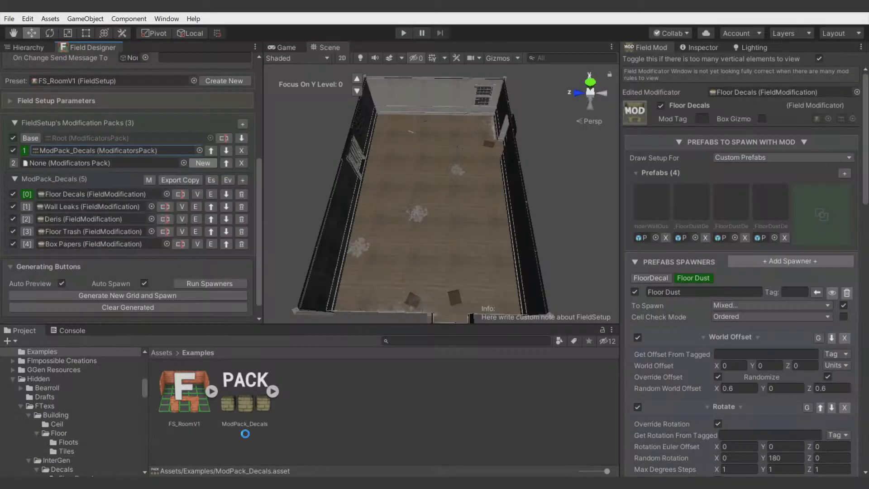
Finish creating ModPack_Furniture, open it and add a new field modification named Lights.
key("Return")
left_click(18, 161)
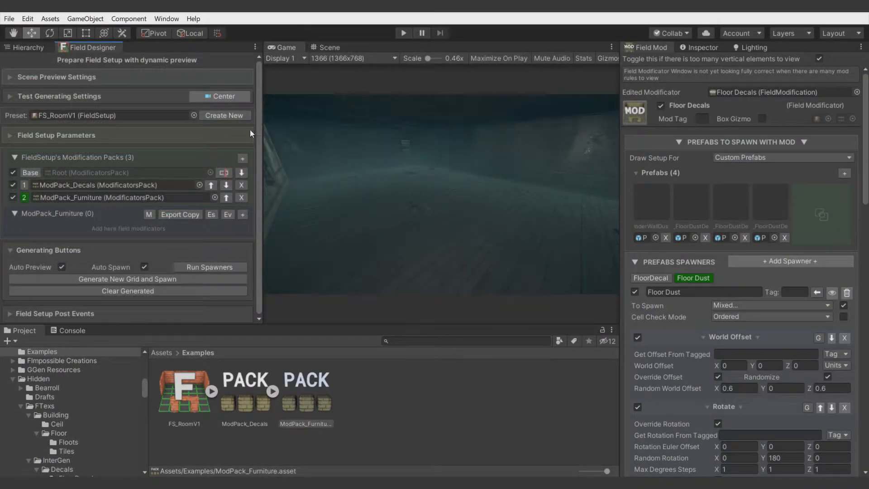
left_click(247, 215)
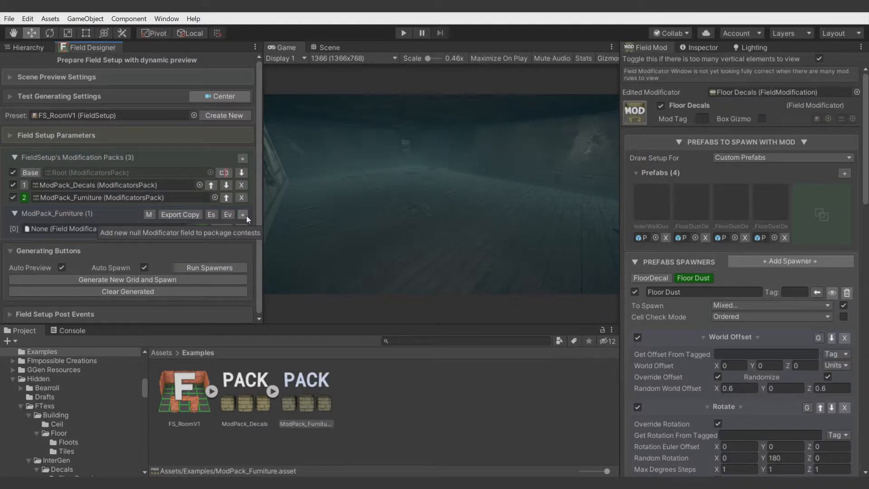
left_click(202, 229)
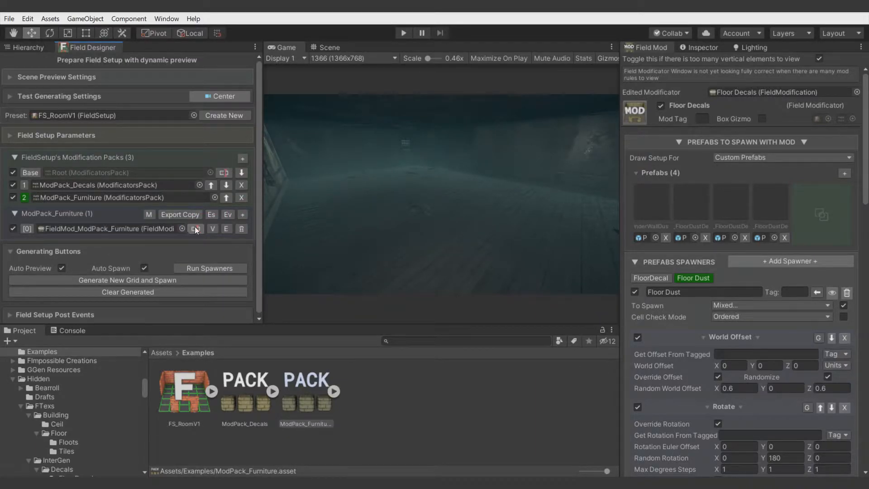
left_click(196, 227)
type("Lights")
key("Return")
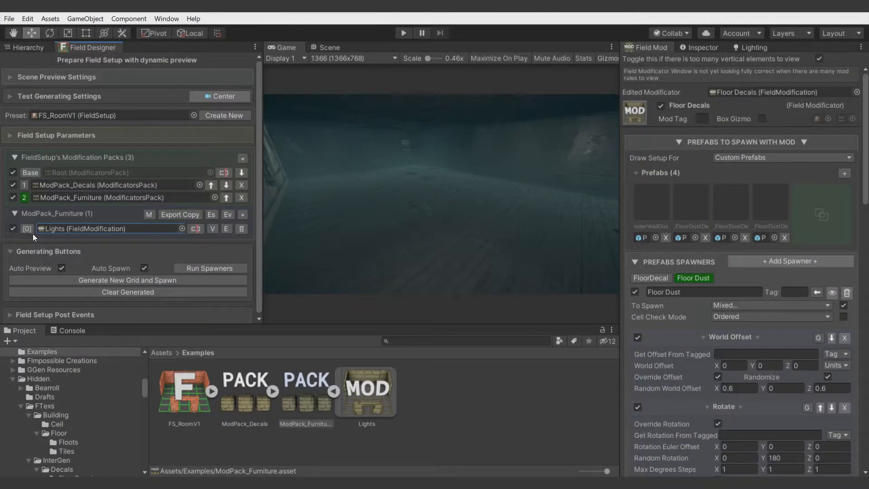
Assign a lamp_wall_emissive prefab to the Lights modification and add a spawner for it named Light.
left_click(844, 174)
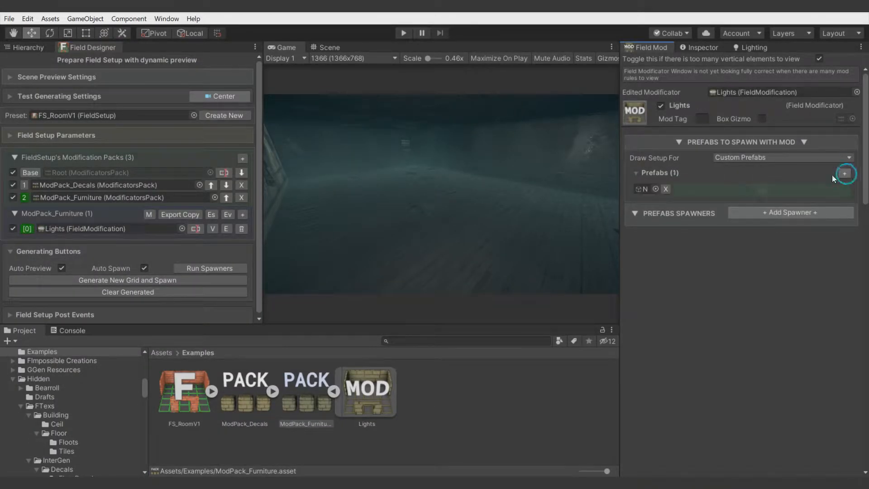
left_click(656, 189)
scroll(663, 276, "down", 2)
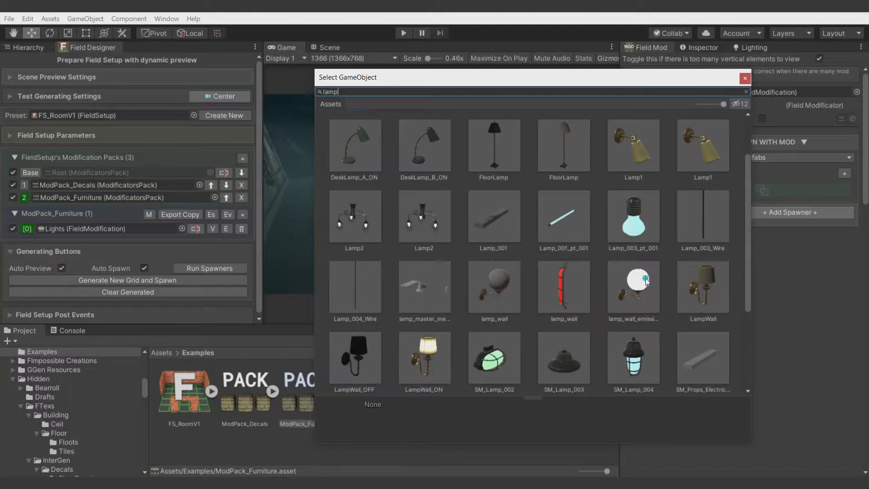
double_click(645, 278)
left_click(757, 262)
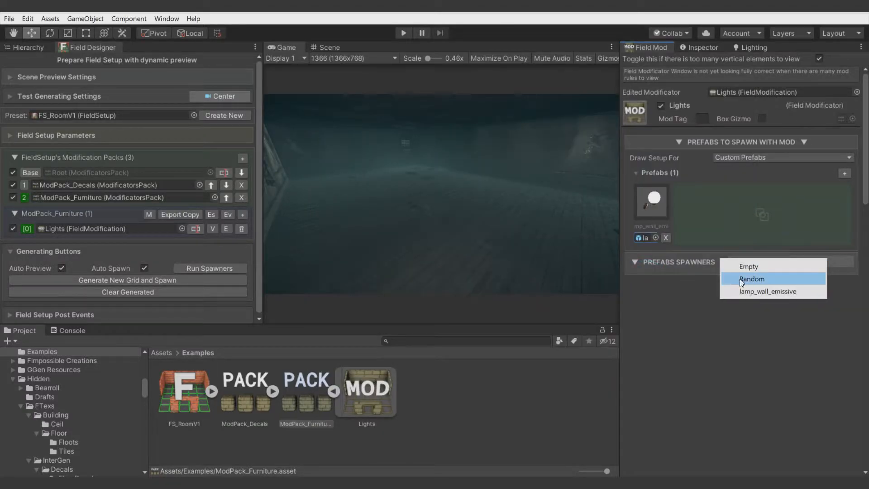
left_click(767, 290)
left_click(692, 292)
type("Light")
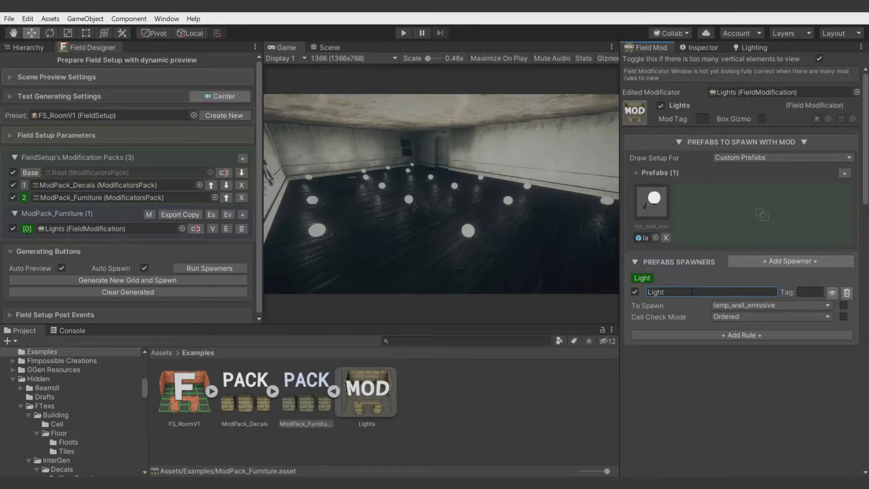
Add a Get Coordinates rule to the Light spawner that reads from the tag Wall and does not spawn without a tagged object.
left_click(738, 334)
mouse_move(720, 361)
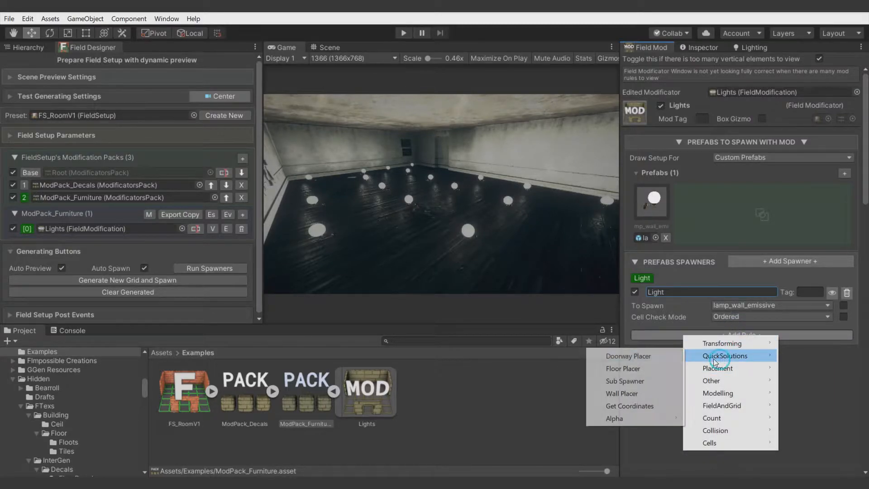
left_click(627, 405)
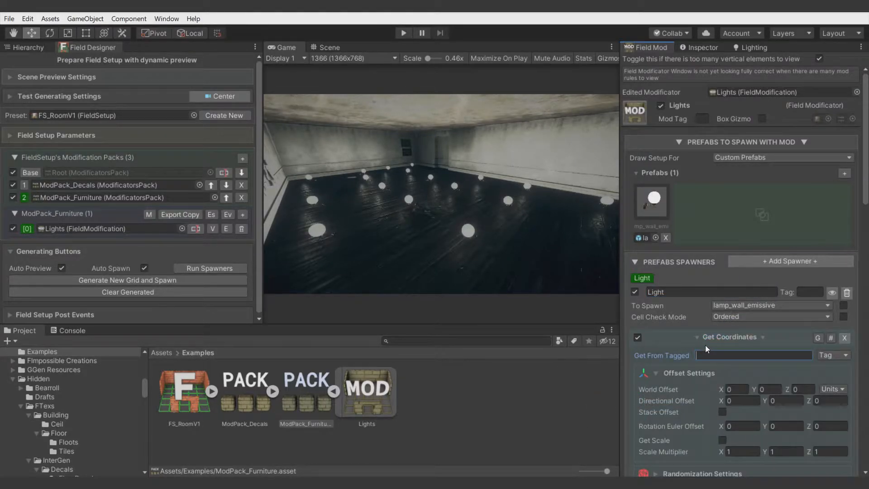
type("Wall")
scroll(705, 345, "down", 5)
left_click(722, 400)
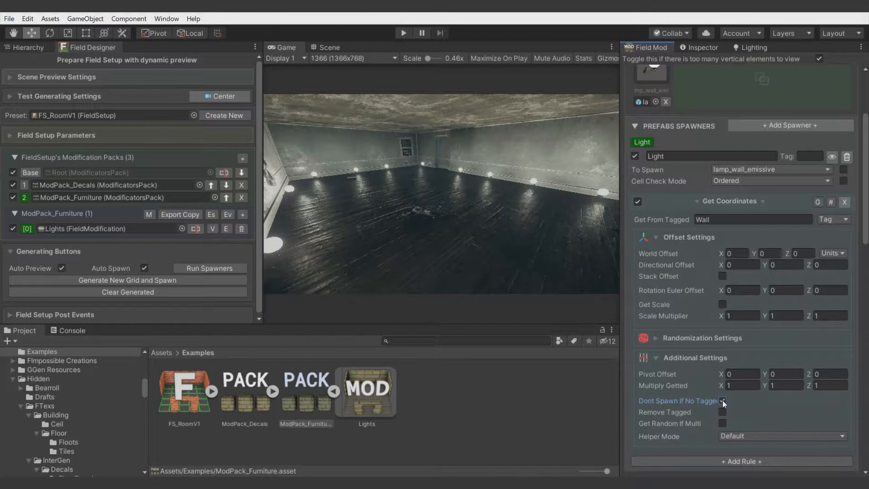
left_click(696, 358)
Set the Light rule's Directional Offset Y to 1.5 and check the raised lamps in the scene.
left_click(786, 265)
type("1,5")
left_click(531, 239)
left_click(330, 47)
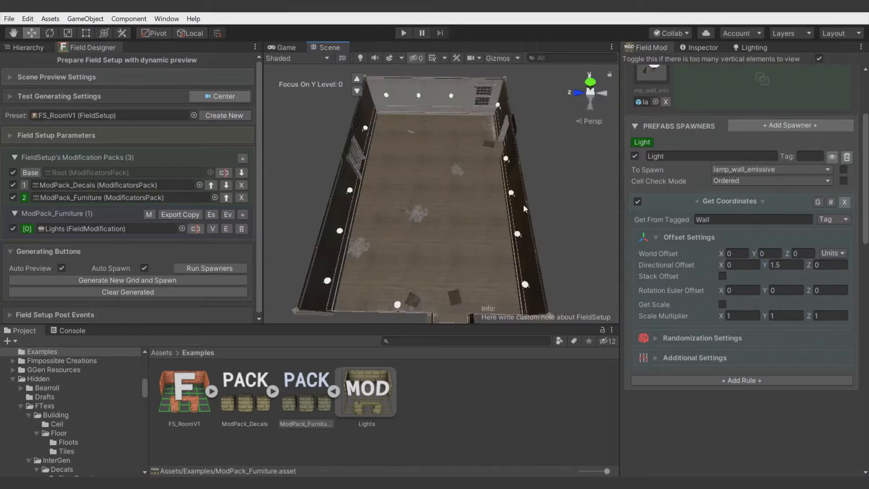
left_click(729, 200)
Add a Distance to other cells rule to the Light spawner, measuring distance to Light by Name.
left_click(741, 220)
mouse_move(713, 257)
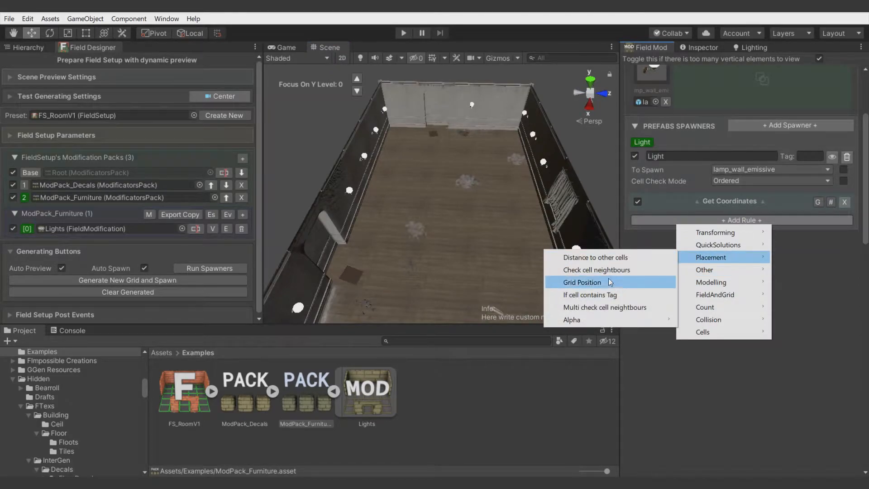
left_click(607, 257)
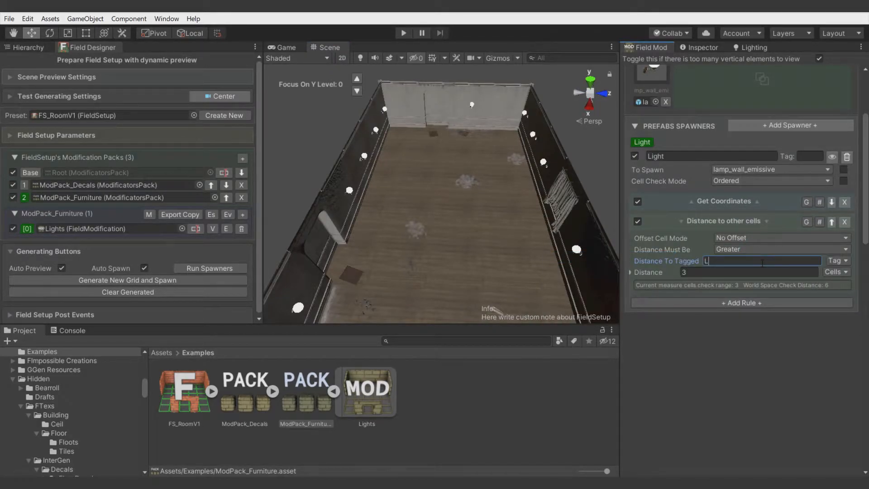
left_click(837, 261)
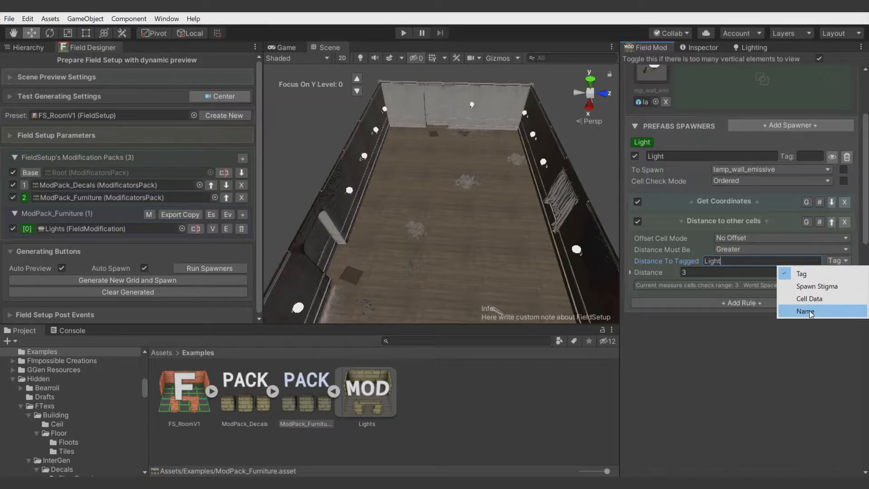
left_click(752, 311)
left_click_drag(573, 235, 411, 140, "alt")
left_click(282, 48)
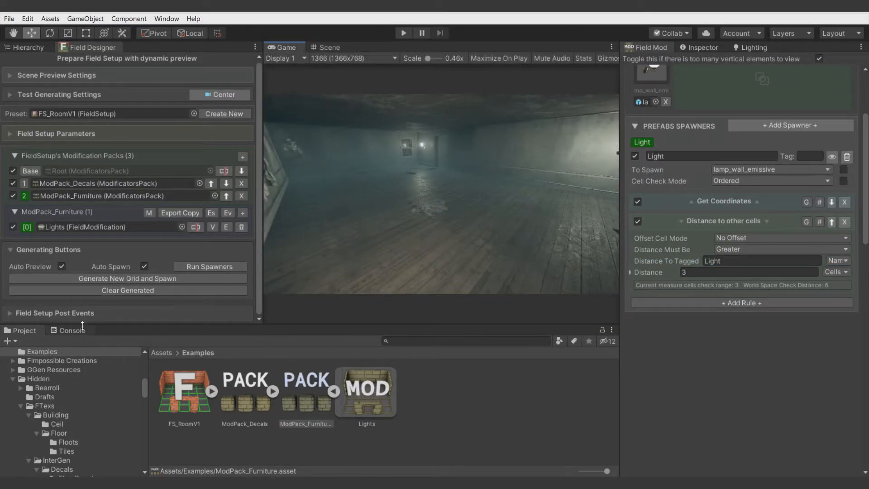
Check the Field Setup Post Events probe options and inspect the lamp placement in the scene.
left_click(92, 313)
scroll(97, 302, "down", 3)
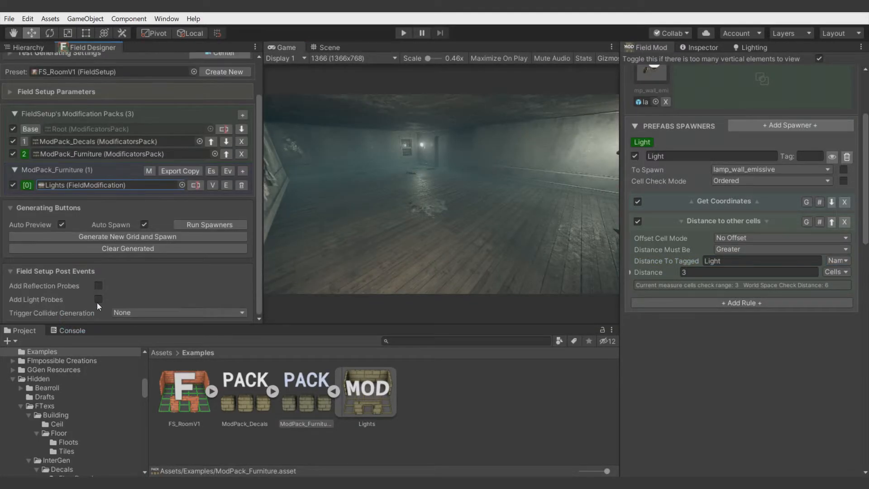
left_click(97, 276)
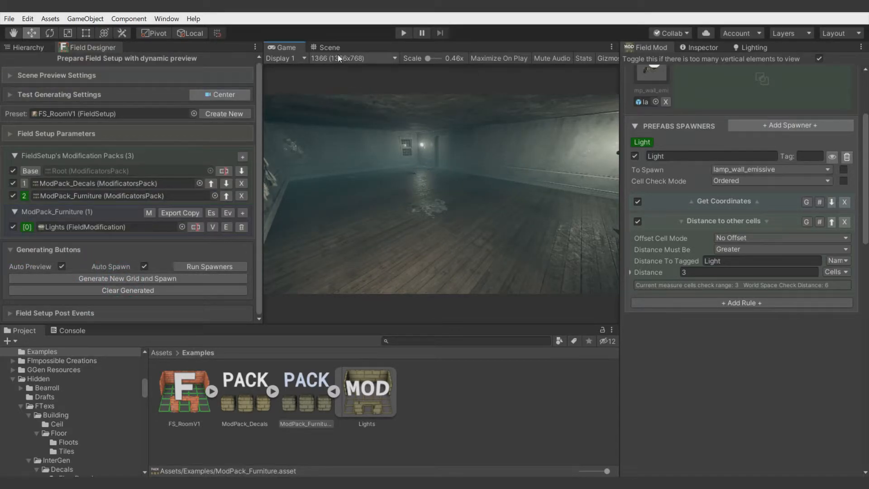
left_click(327, 46)
left_click_drag(452, 190, 514, 213, "alt")
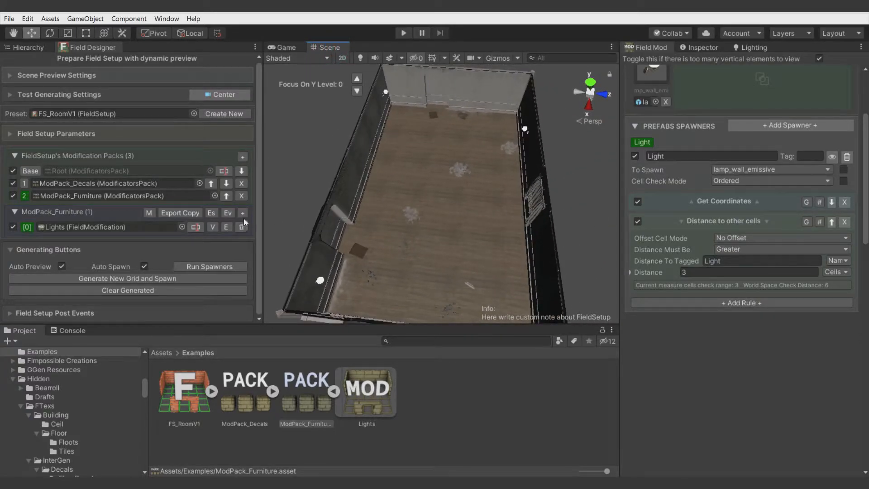
Add another field modification to ModPack_Furniture and name it Base Furniture.
left_click(242, 213)
left_click(186, 239)
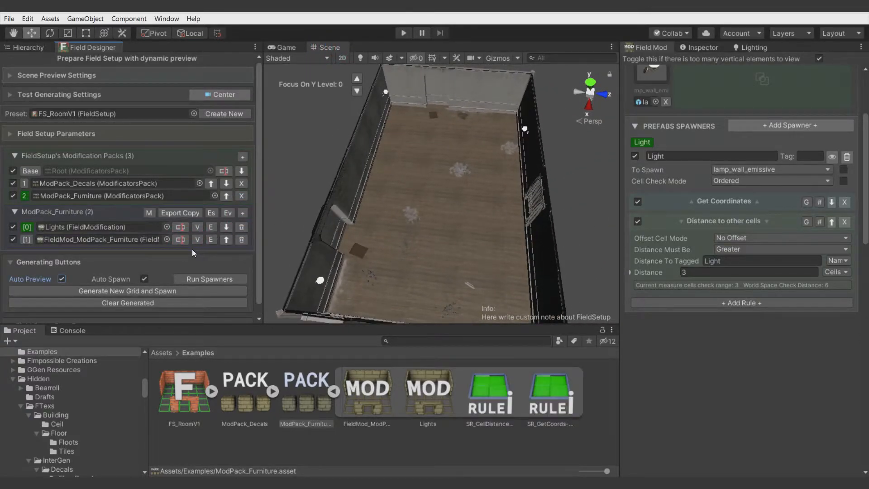
type("Base Furniture")
key("Return")
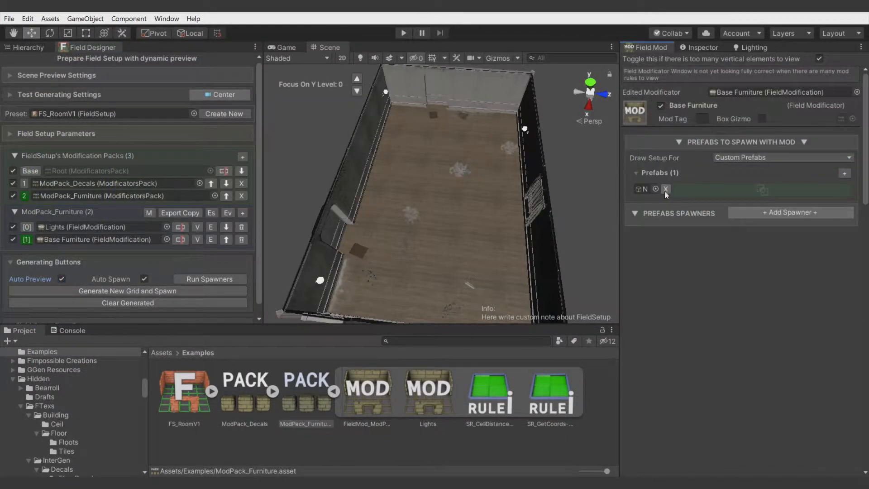
Assign the bookshelf prefab to Base Furniture and add a spawner for it.
left_click(654, 191)
type("shel")
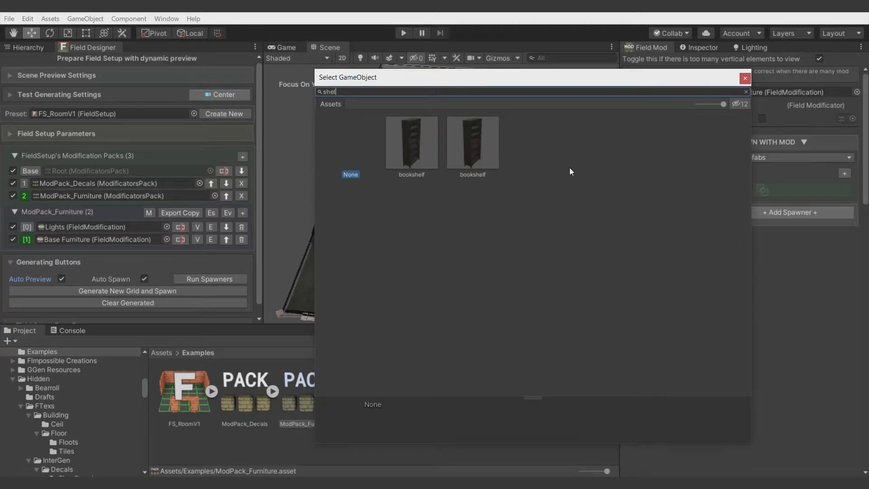
left_click(488, 156)
double_click(488, 154)
left_click(768, 262)
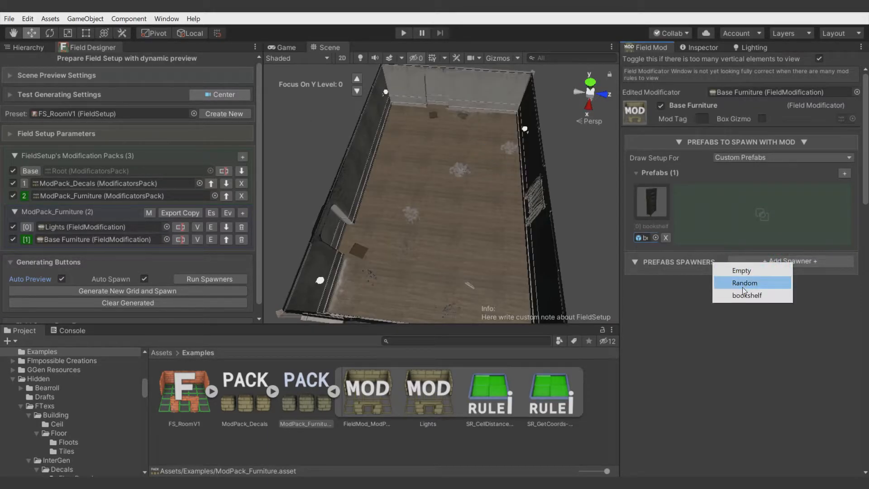
left_click(747, 295)
Add a Get Coordinates rule to the bookshelf spawner using the tag Wall, with spawning prevented when no tagged object exists.
left_click(753, 335)
mouse_move(750, 355)
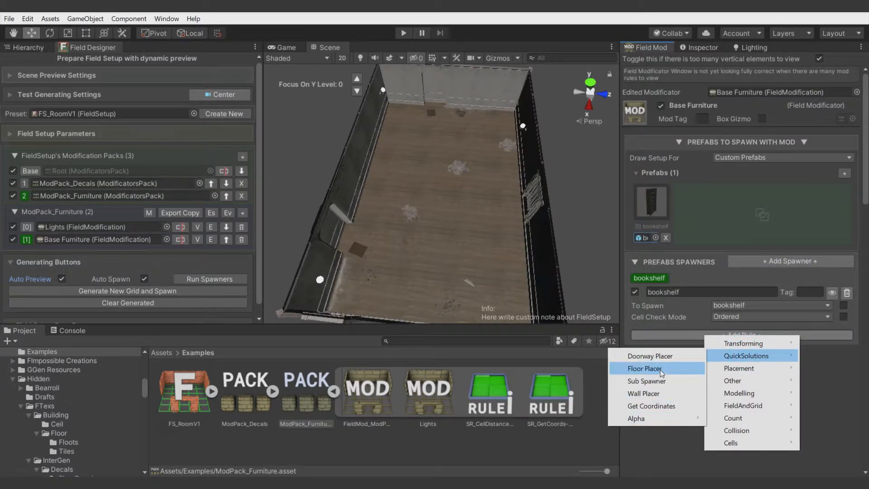
left_click(655, 404)
left_click(724, 348)
type("Wa")
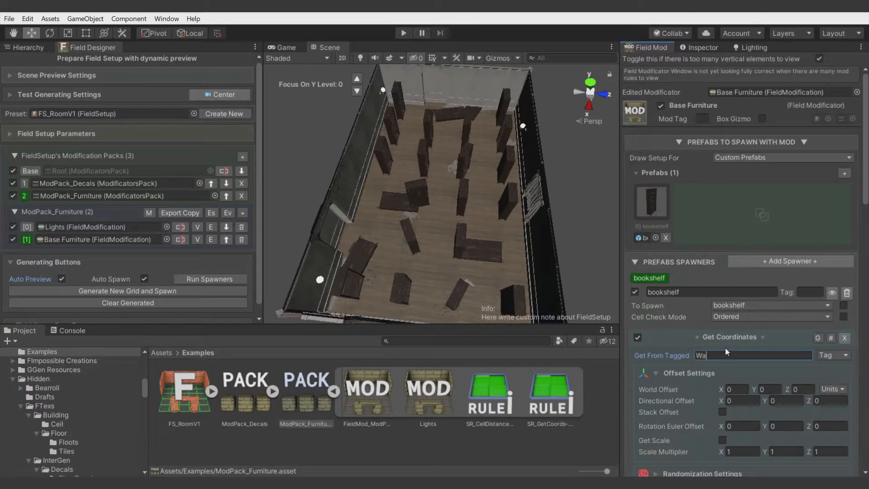
type("ll")
scroll(727, 343, "down", 3)
left_click(699, 357)
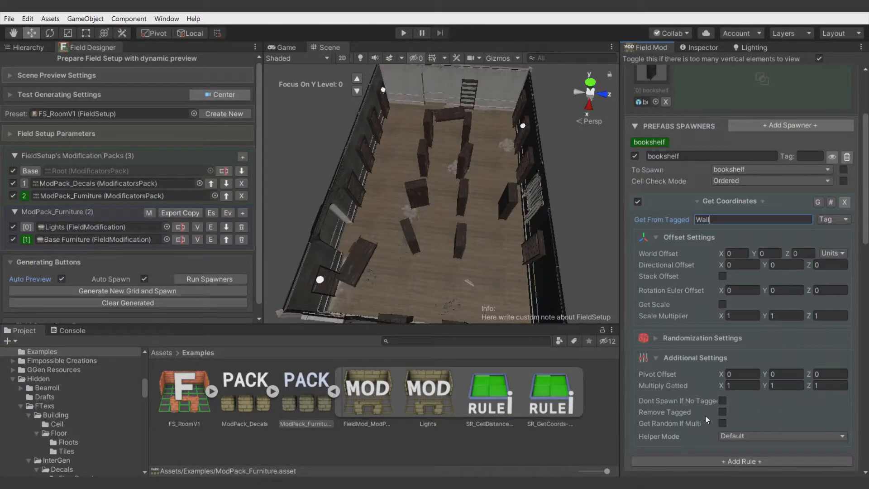
left_click(722, 401)
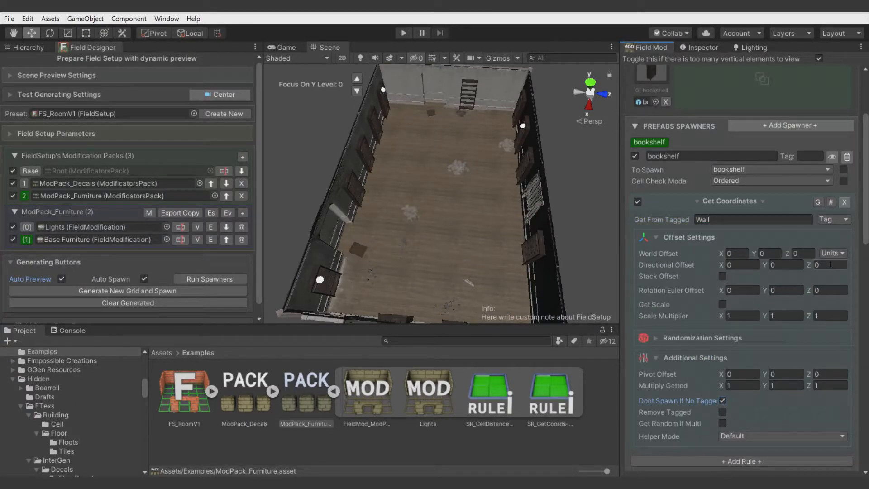
Set the bookshelf rule's Directional Offset Z to 0.25 and rename the spawner as Bookshelf.
type("0.25")
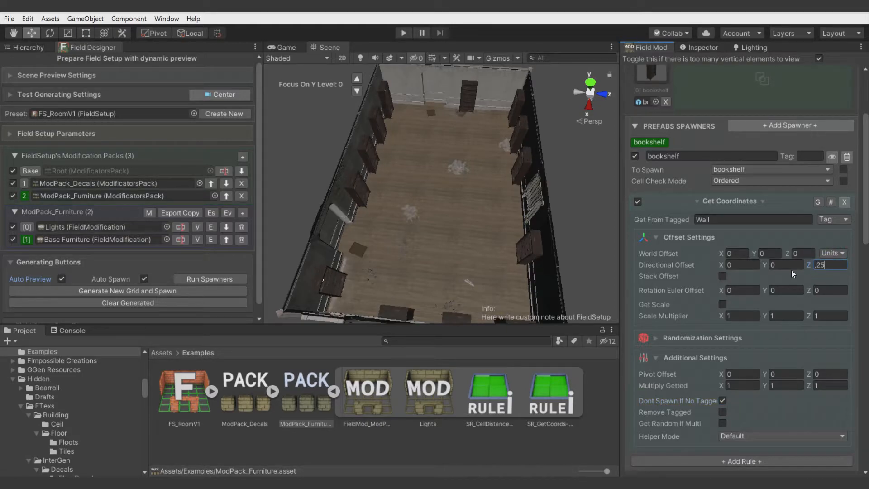
left_click_drag(482, 228, 504, 227, "alt")
key("w")
right_click_drag(504, 228, 495, 192)
key("s")
left_click(707, 204)
left_click(684, 155)
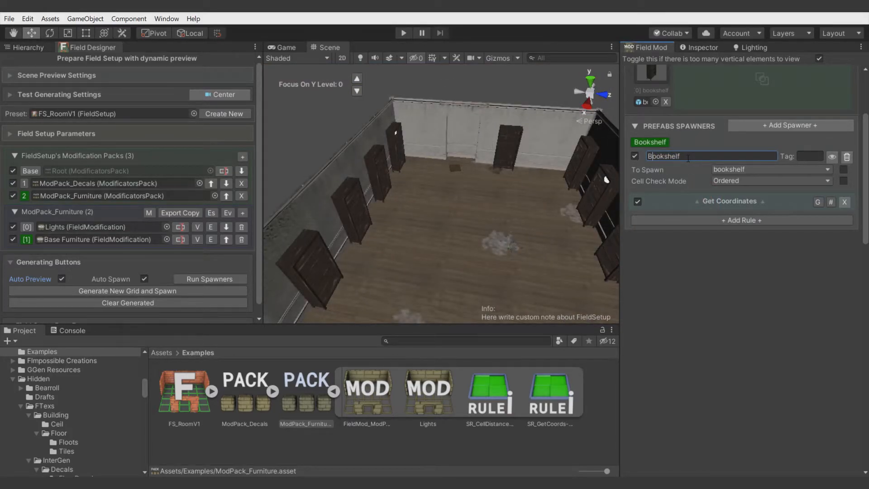
Add a Distance to other cells rule to the Bookshelf spawner, measured to Bookshelf by Name with a distance of 4 cells.
left_click(741, 220)
mouse_move(690, 252)
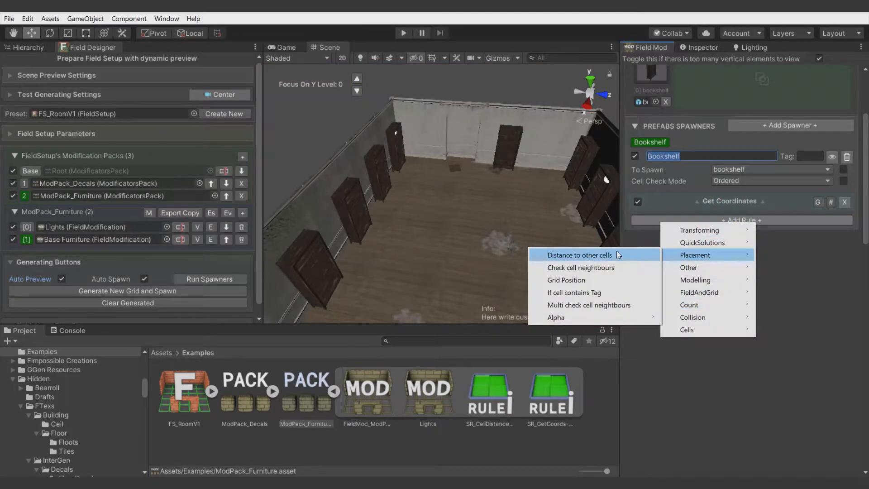
left_click(616, 250)
left_click(743, 258)
type("Bookshelf")
left_click(838, 261)
left_click(836, 311)
left_click(708, 360)
type("4")
right_click_drag(407, 204, 409, 263)
Add the drawer_a, drawer_b and drawer_c prefabs to the Base Furniture prefab list.
scroll(847, 143, "up", 5)
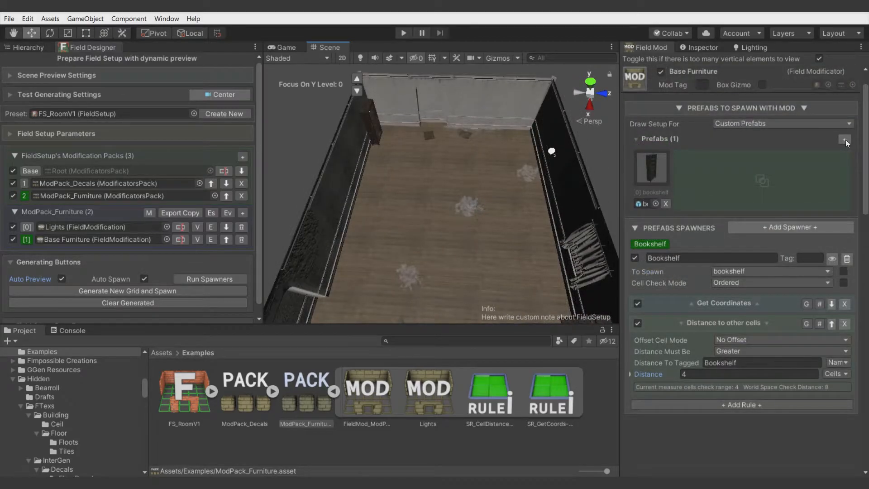
left_click(845, 141)
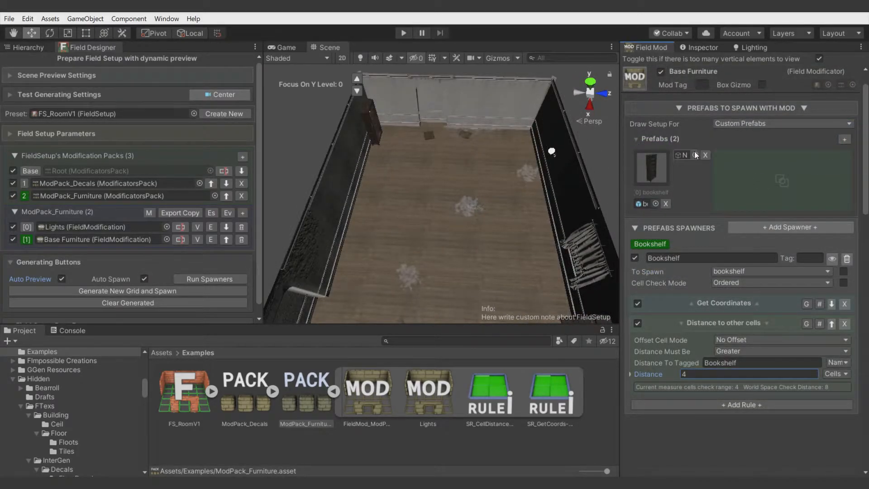
left_click(695, 154)
type("drawe")
double_click(497, 212)
left_click(682, 203)
left_click_drag(561, 395, 753, 193)
scroll(344, 418, "down", 2)
left_click_drag(174, 397, 779, 189)
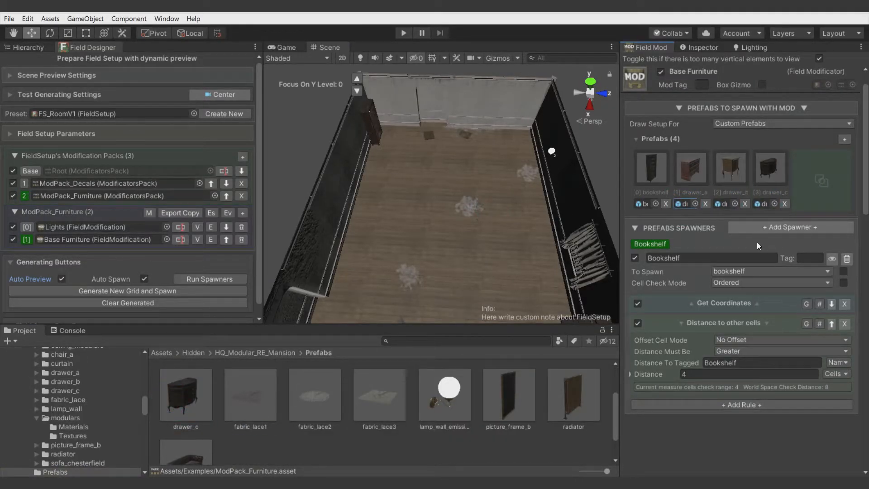
Add a Drawer spawner to Base Furniture that spawns a mix of the drawer_a, drawer_b and drawer_c prefabs.
left_click(769, 227)
left_click(733, 273)
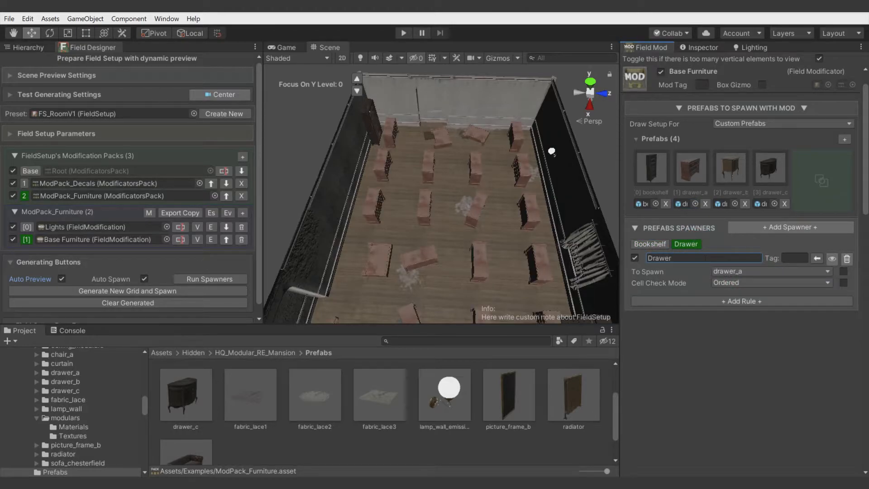
left_click(841, 272)
left_click(770, 271)
left_click(752, 322)
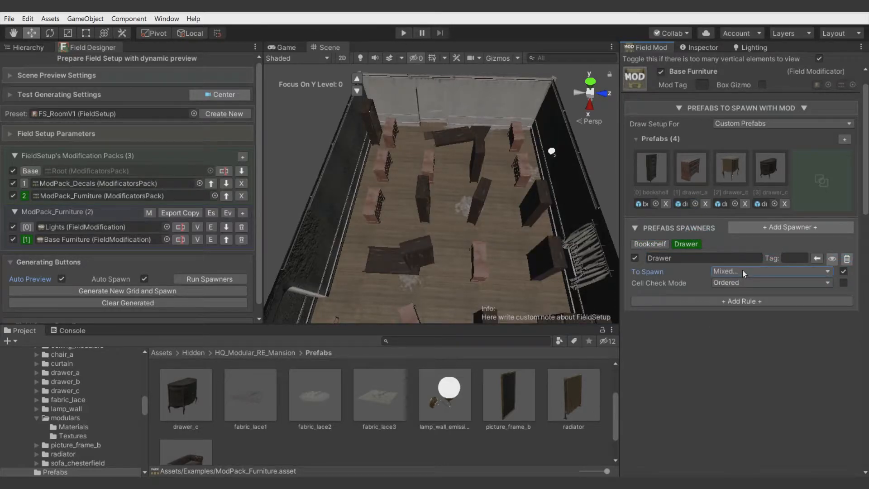
left_click(742, 271)
left_click(749, 313)
left_click(739, 271)
left_click(746, 334)
left_click(750, 271)
left_click(747, 347)
Add a Get Coordinates rule to the Drawer spawner using the tag Wall, with spawning prevented when no tagged object exists.
left_click(751, 301)
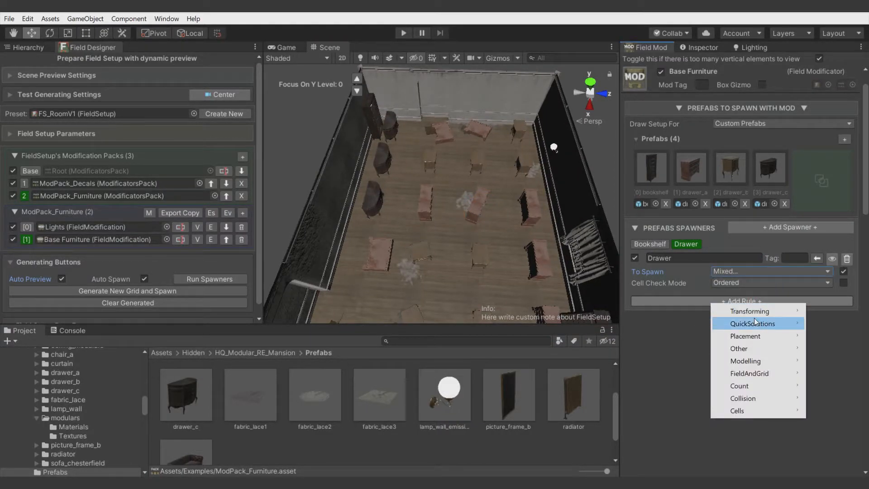
mouse_move(754, 321)
left_click(665, 376)
left_click(751, 322)
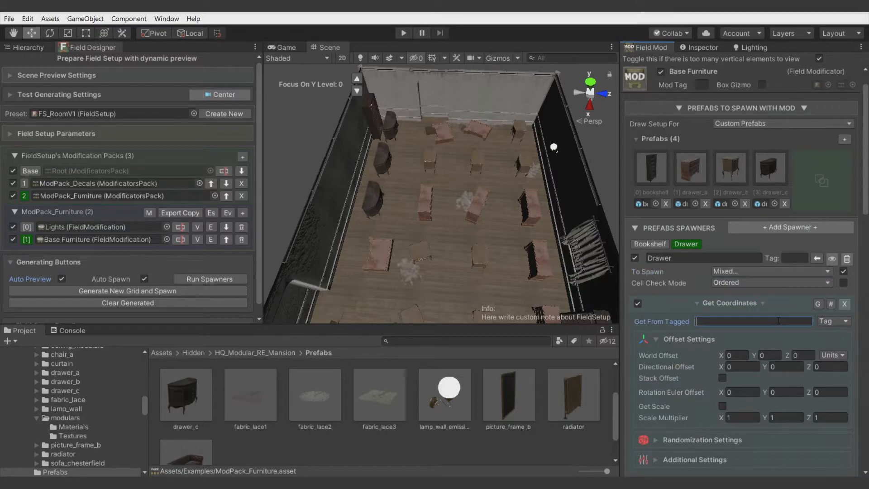
type("Wall")
scroll(733, 344, "down", 3)
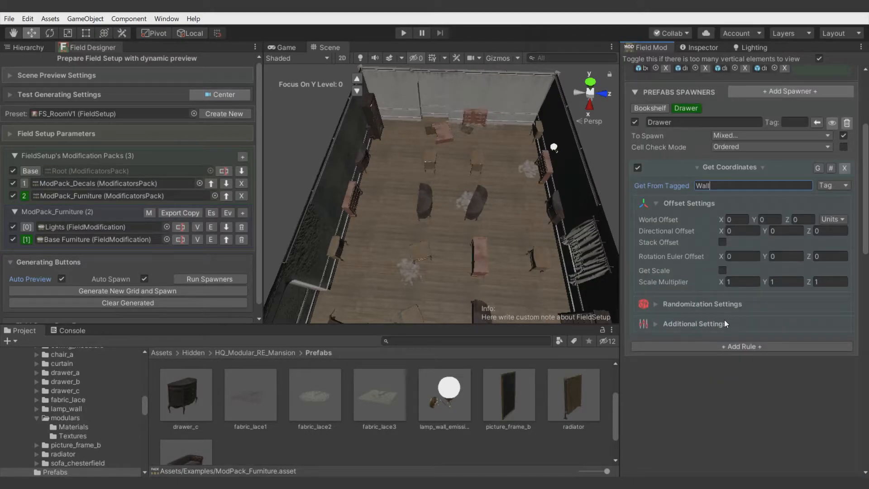
left_click(724, 322)
left_click(723, 366)
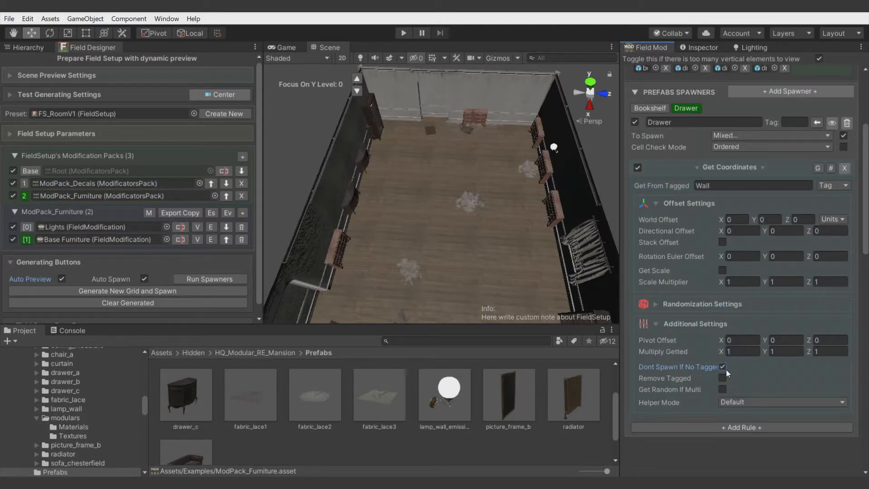
left_click(702, 324)
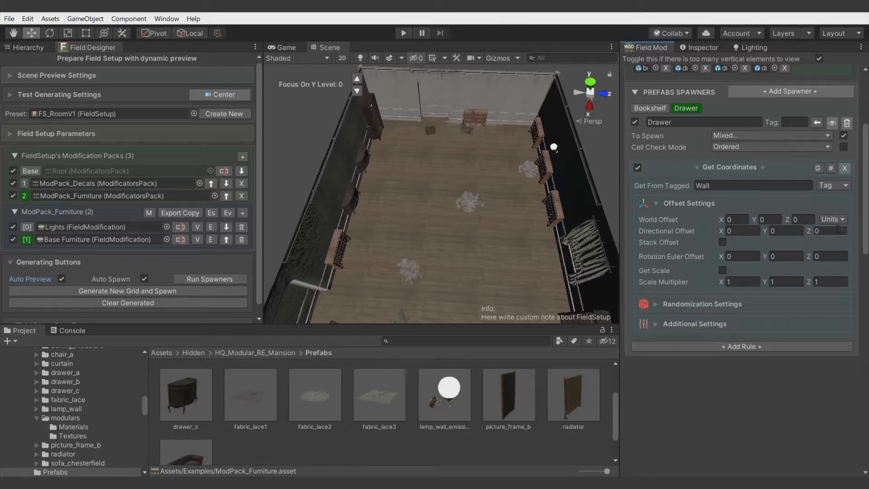
Set the Drawer spawner's Directional Offset Z to 0.3.
type(".4")
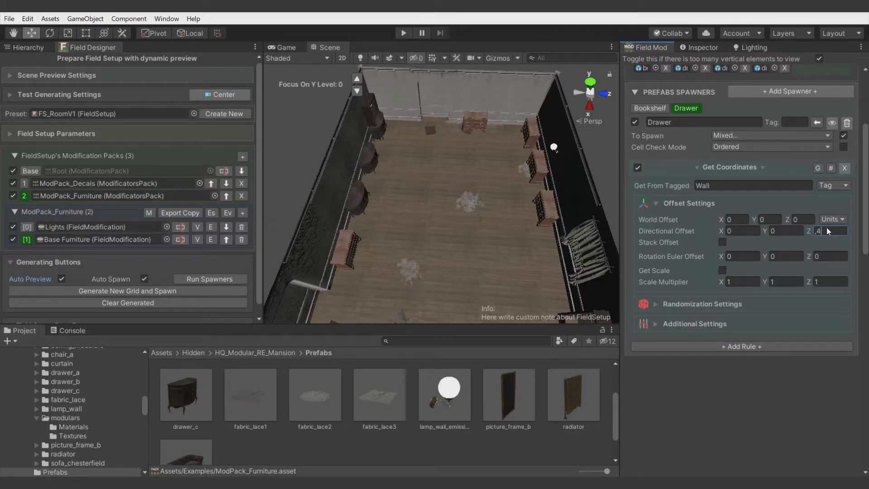
key("BackSpace")
key("BackSpace")
type("3")
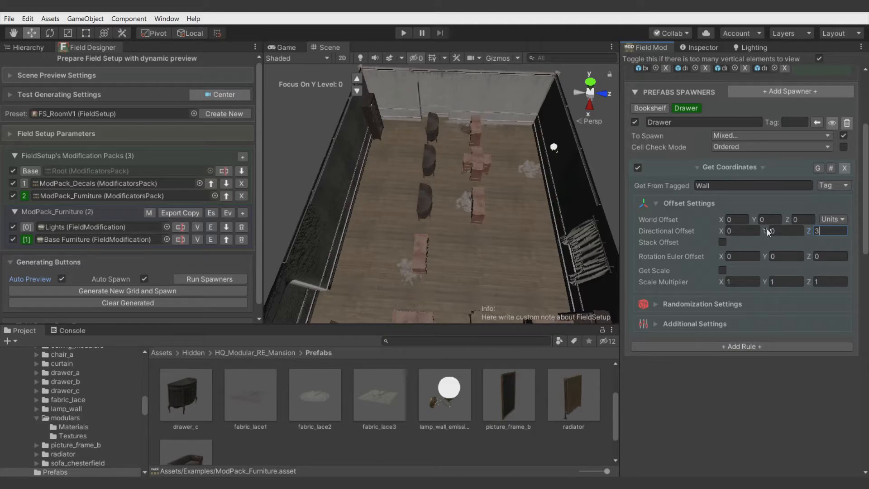
key("BackSpace")
type(".3")
Tag the Bookshelf spawner as BigProp.
right_click_drag(430, 277, 393, 194)
key("w")
right_click_drag(474, 186, 486, 245)
left_click(730, 167)
left_click(659, 108)
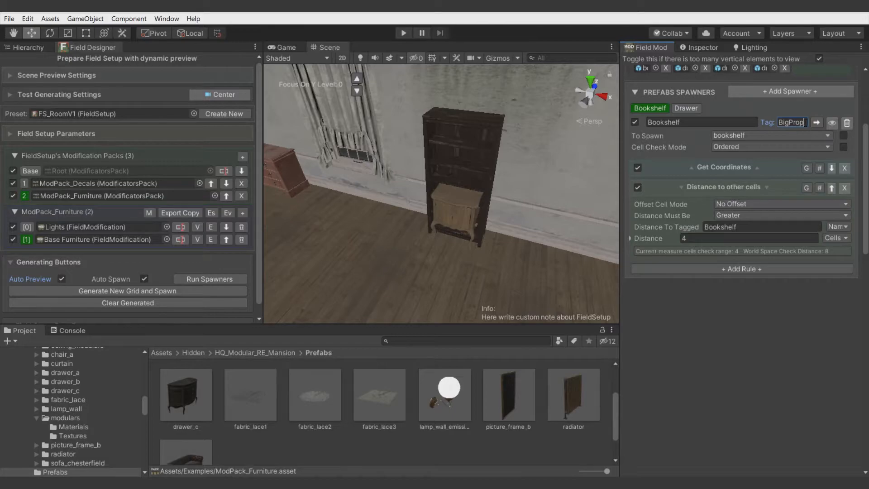
Add a negated If cell contains Tag rule for the tag BigProp to the Drawer spawner.
left_click(684, 108)
left_click(664, 185)
mouse_move(703, 214)
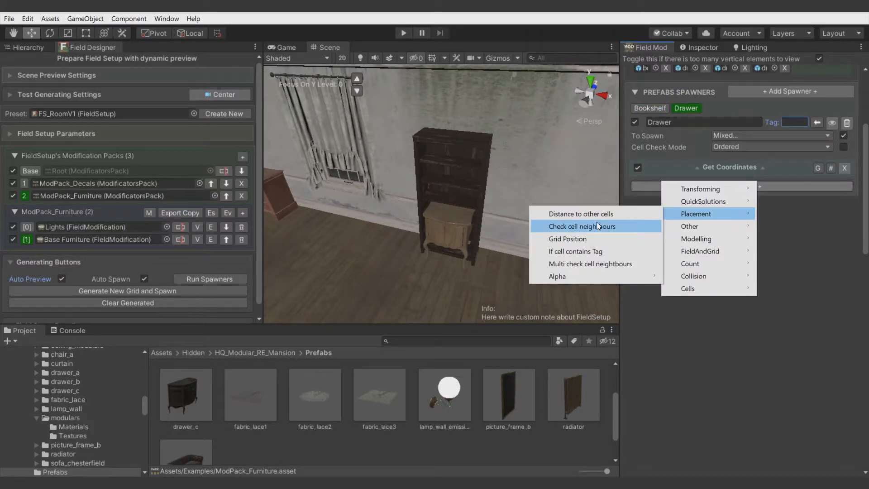
left_click(598, 252)
left_click(720, 204)
type("BigProp")
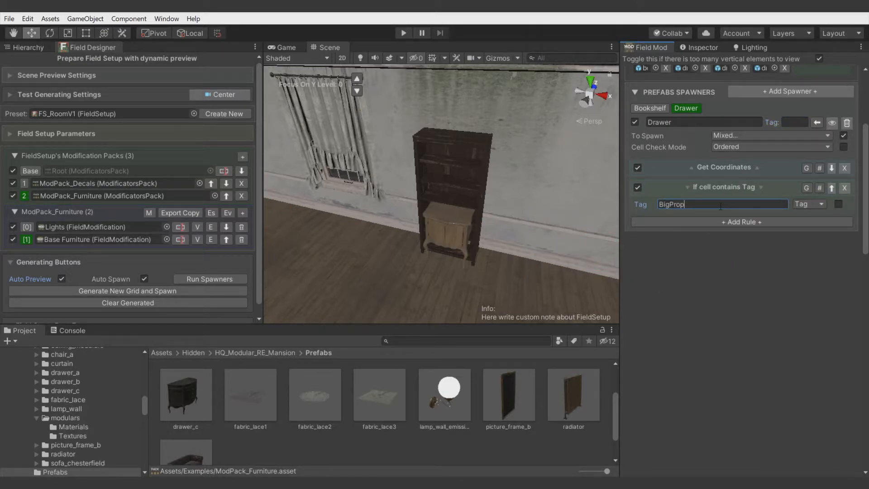
right_click_drag(514, 202, 549, 239)
left_click(818, 188)
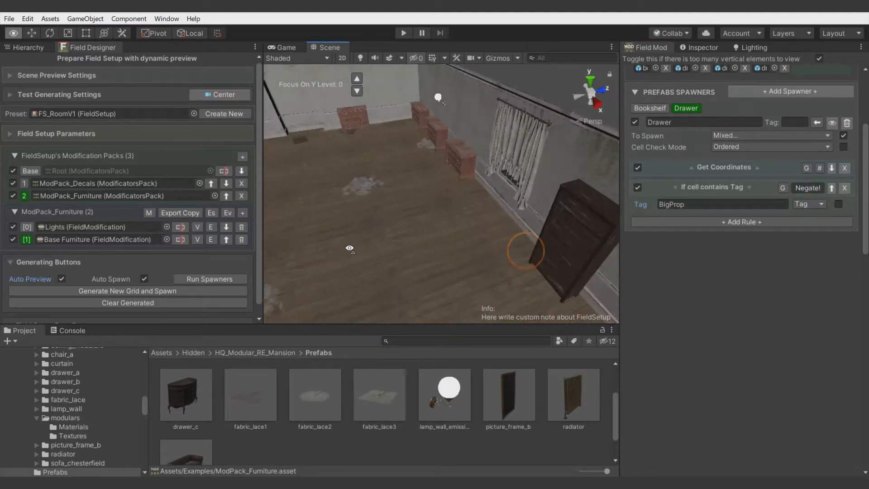
Add a negated If cell contains Tag rule for BigProp to the Light spawner and order Lights after Base Furniture.
right_click_drag(317, 238, 631, 200)
right_click_drag(457, 204, 480, 145)
left_click(696, 302)
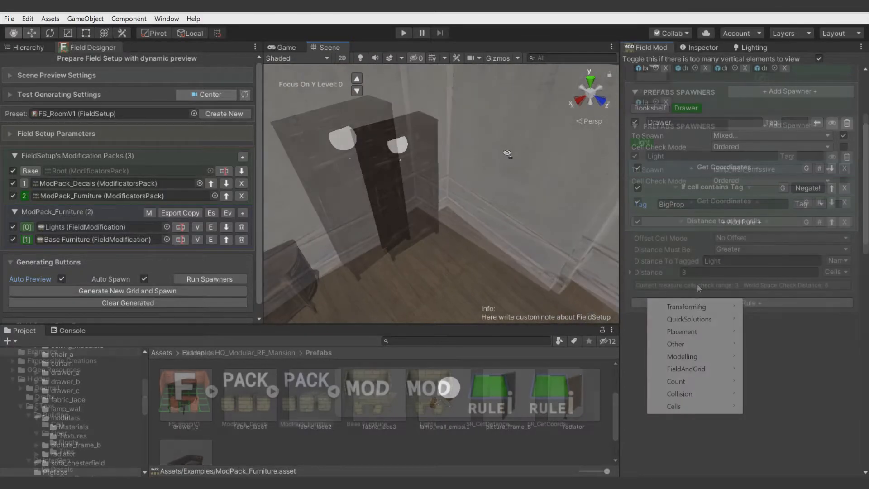
mouse_move(683, 331)
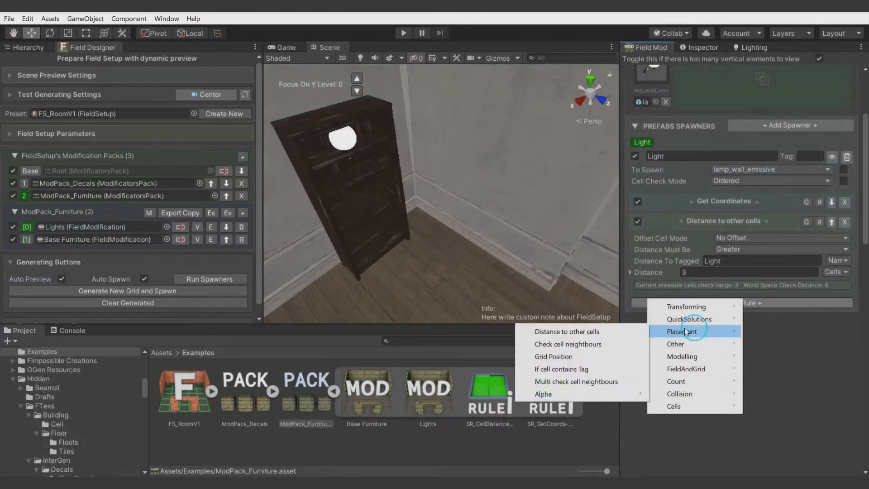
left_click(585, 369)
left_click(685, 321)
type("BigProp")
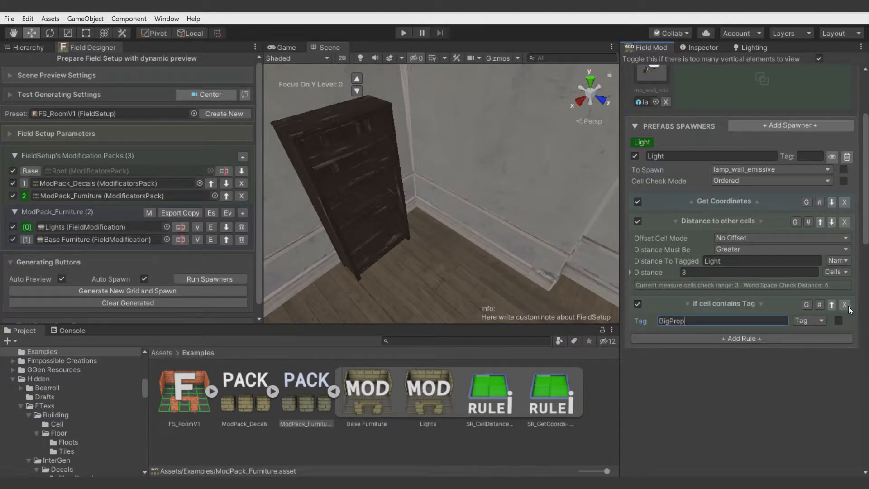
left_click(821, 304)
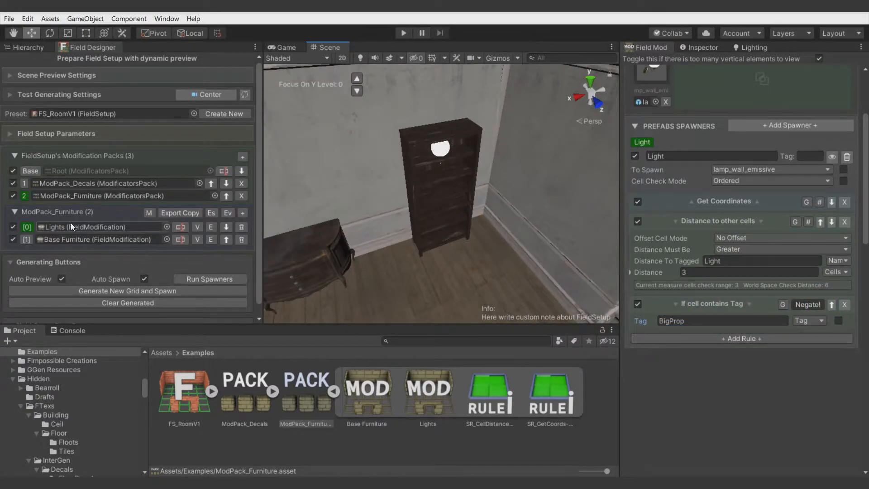
left_click(226, 228)
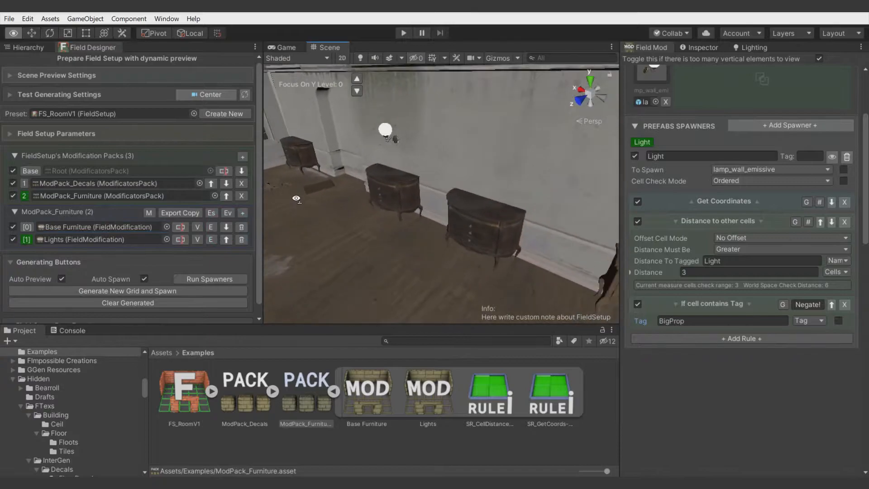
right_click_drag(87, 228, 345, 332)
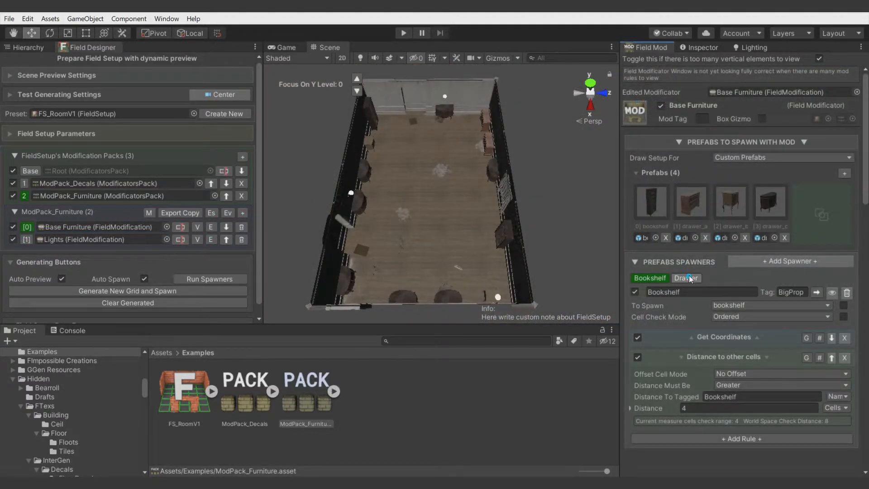
Add a Distance to other cells rule to the Drawer spawner, measured to Drawer by Name with a distance of 4 cells.
left_click(688, 277)
left_click(693, 323)
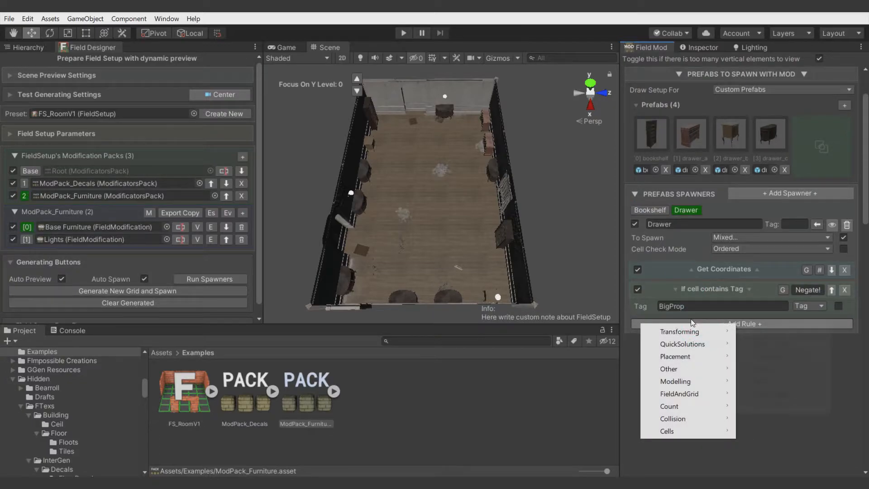
mouse_move(679, 356)
left_click(790, 355)
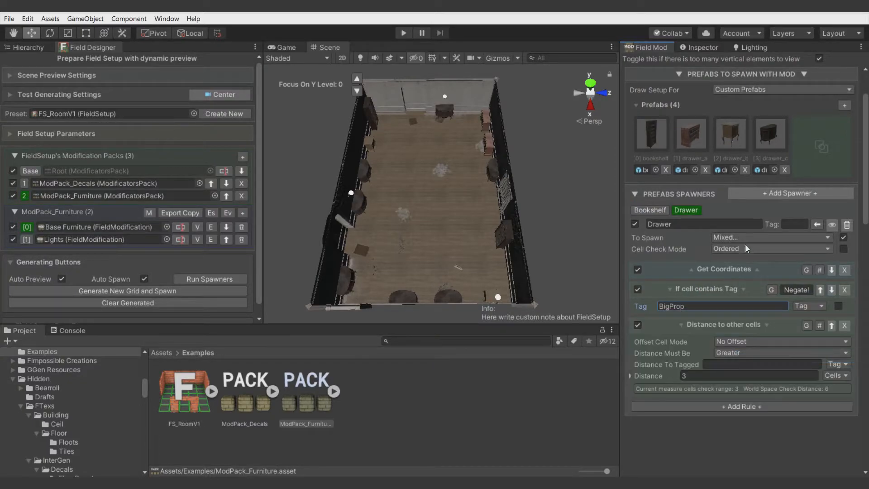
left_click(837, 364)
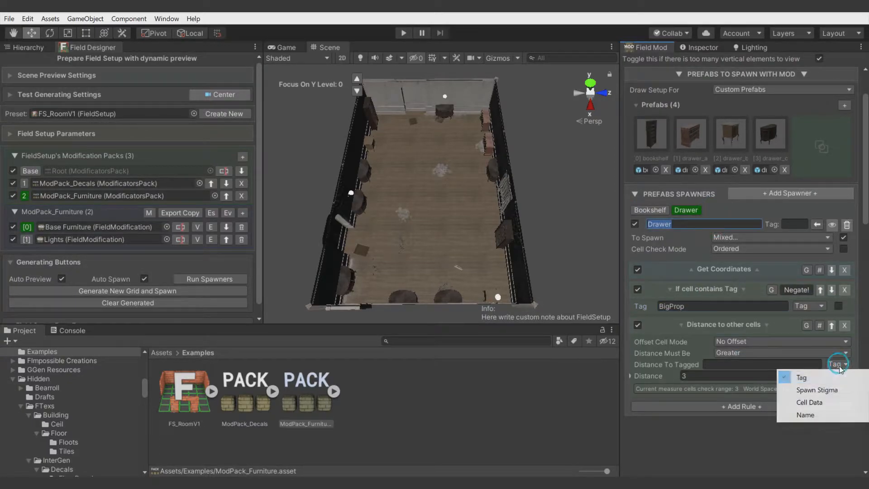
left_click(813, 416)
left_click(742, 365)
type("Drawer")
left_click(687, 375)
type("4")
right_click_drag(534, 193, 528, 215)
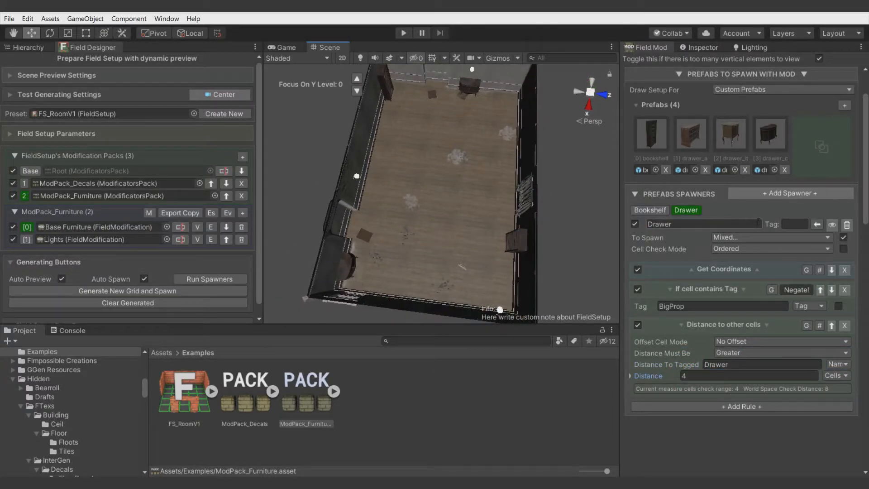
Duplicate the Drawer spawner and set the copy's Get Coordinates tag to Ext.
right_click_drag(357, 120, 168, 105)
mouse_move(424, 192)
right_mouse_down()
mouse_move(419, 171)
mouse_move(411, 200)
mouse_move(419, 204)
right_mouse_up()
right_click(697, 210)
left_click(699, 218)
left_click(716, 213)
left_click_drag(704, 224, 672, 226)
key("BackSpace")
left_click(715, 284)
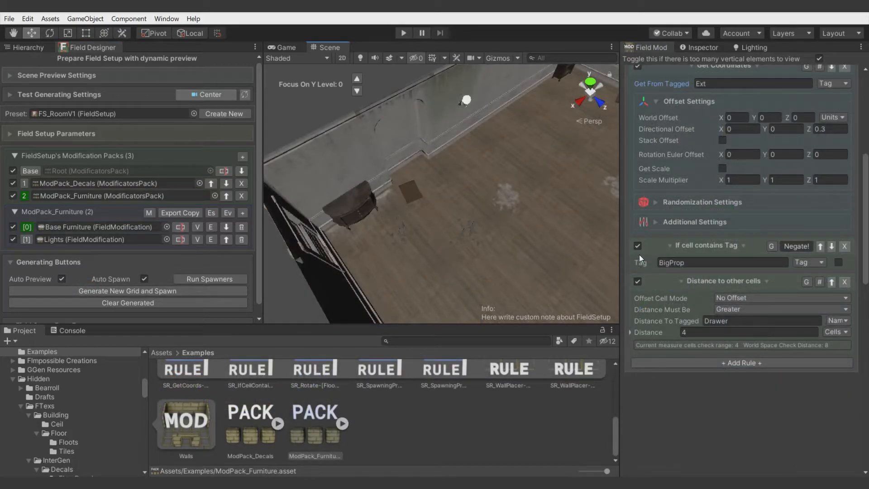
Disable the duplicated Drawer spawner's Distance to other cells rule and set its Directional Offset Z to -0.04.
left_click(637, 281)
right_click_drag(435, 208, 510, 203)
left_click_drag(810, 131, 802, 132)
right_click_drag(457, 168, 343, 255)
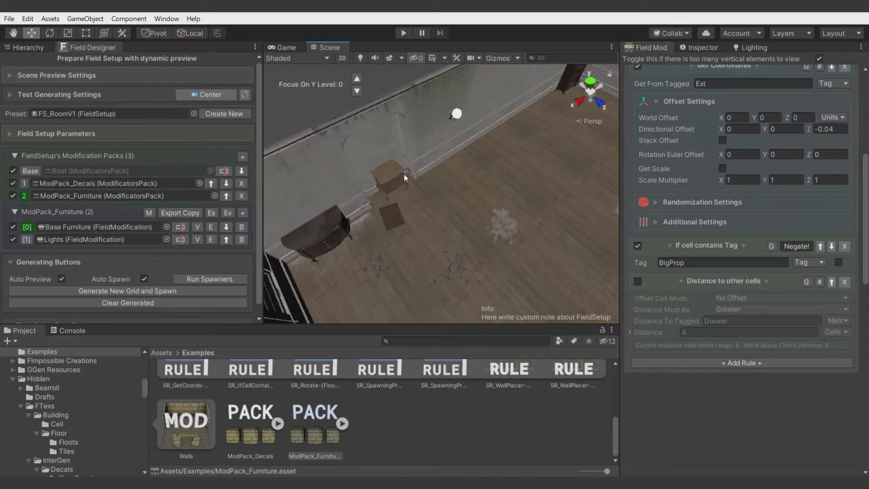
Move the Ext-tagged Drawer spawner ahead of the original Drawer spawner in the spawning order.
scroll(690, 235, "up", 2)
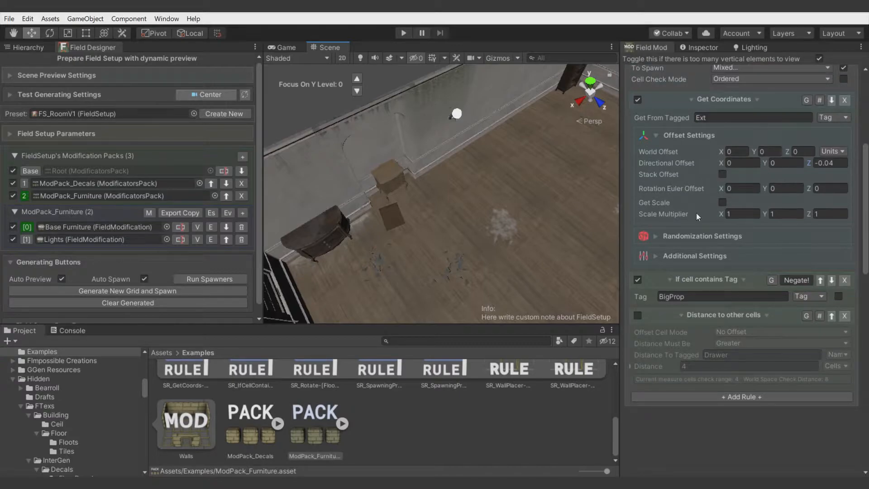
scroll(721, 182, "up", 6)
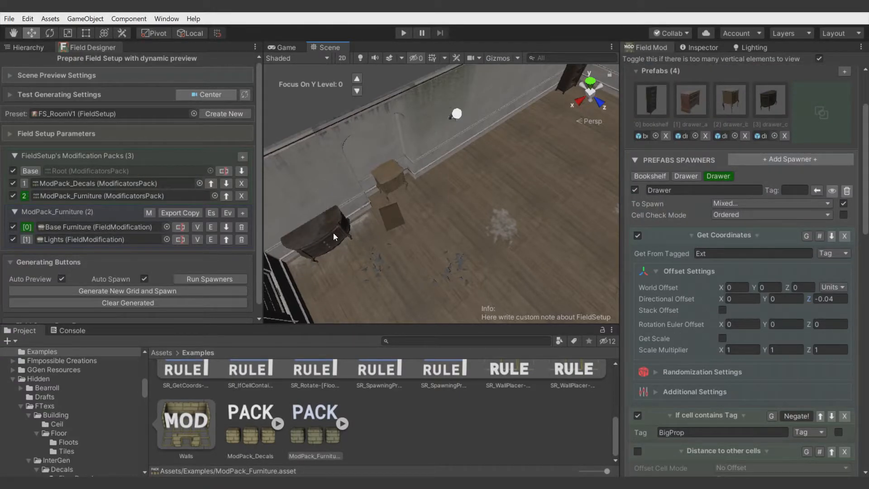
left_click(821, 190)
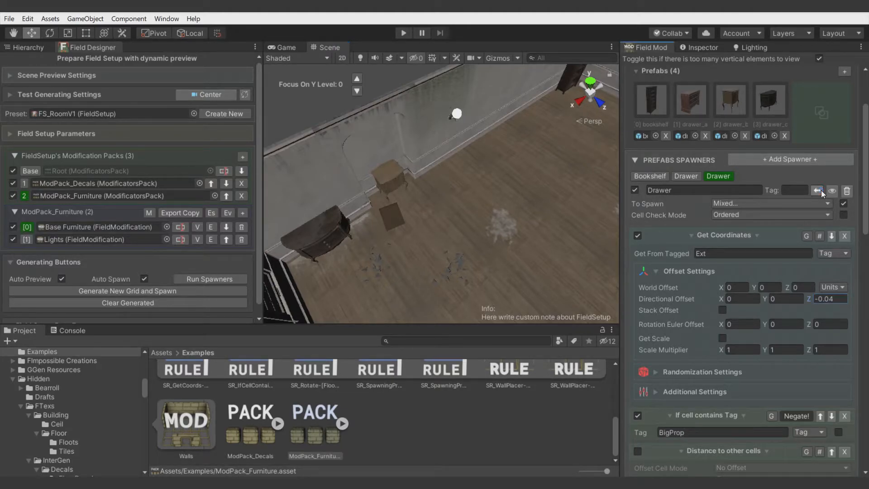
Randomize the test generation seed several times and inspect the furniture placement around the room.
left_click_drag(435, 209, 603, 238, "alt")
left_click(186, 113)
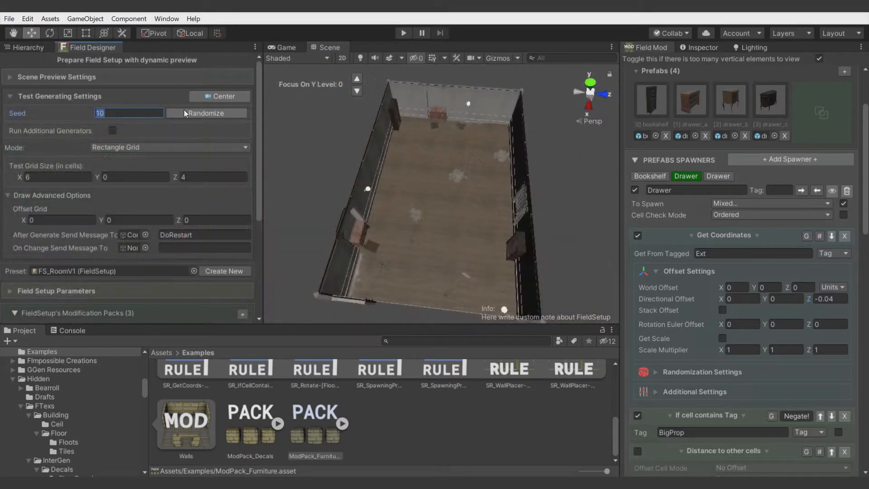
left_click(200, 115)
left_click_drag(440, 153, 370, 131, "alt")
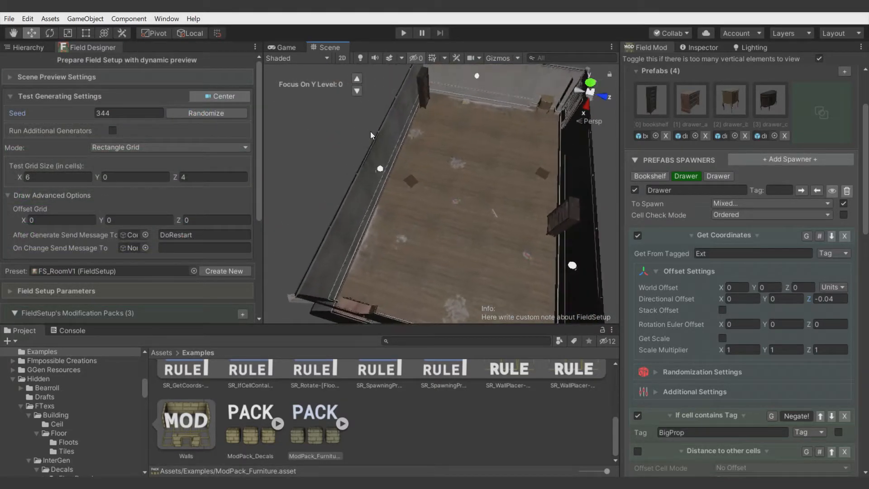
left_click(200, 113)
left_click(200, 112)
right_click_drag(473, 145, 415, 167)
Add a new field modification named Wall Props to ModPack_Furniture.
left_click(242, 200)
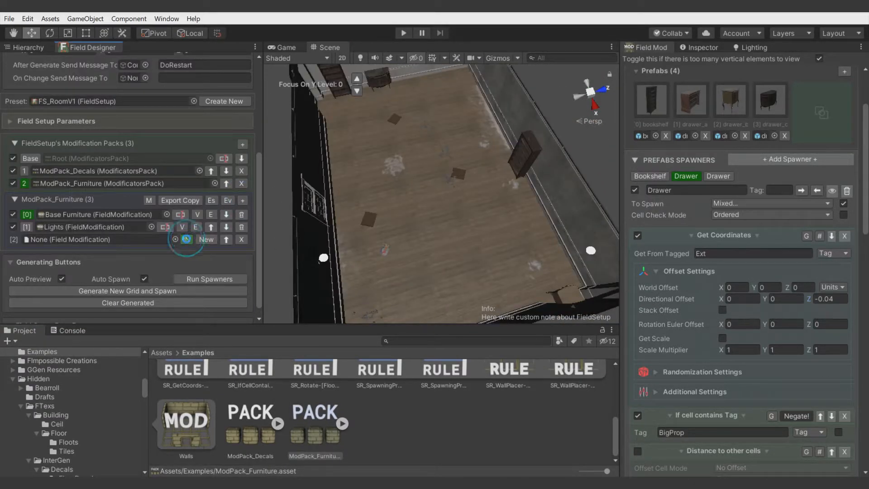
left_click(186, 239)
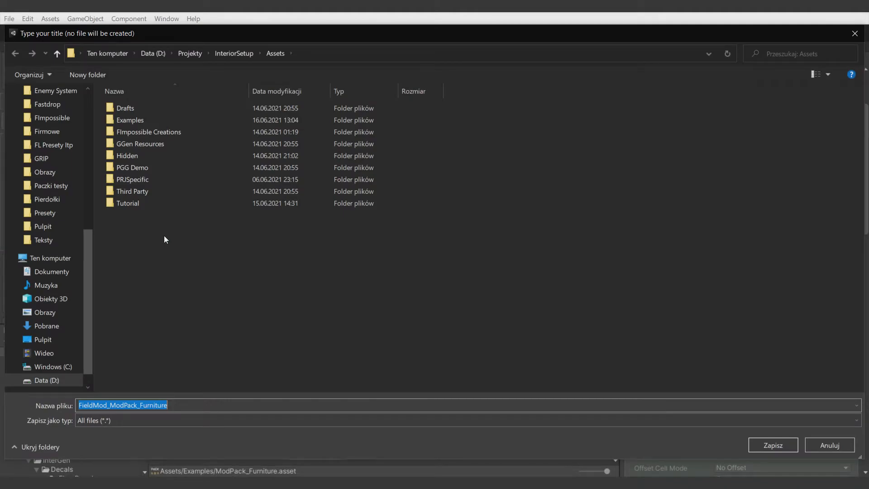
type("Wall Props")
key("Return")
Search for the clock and add the ClockWall prefab to the Wall Props prefab list.
left_click(844, 173)
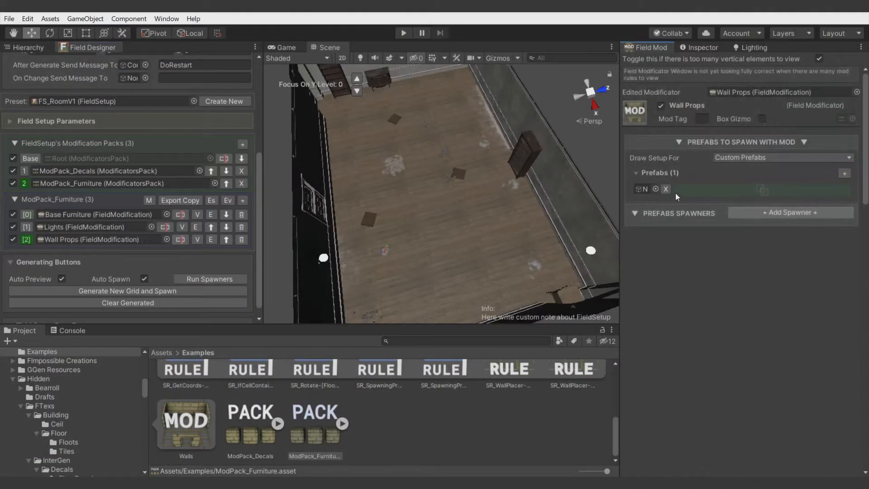
left_click(656, 188)
type("clock")
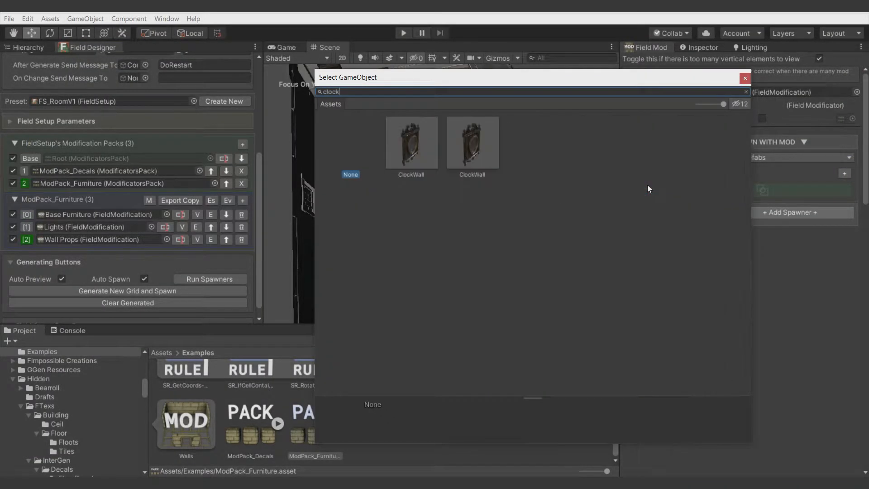
double_click(426, 161)
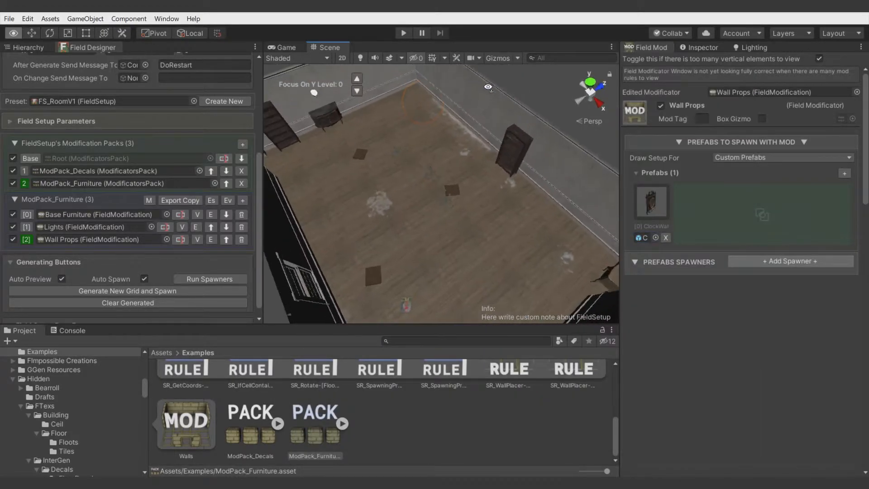
Add a ClockWall spawner with a Get Coordinates rule that takes its coordinates from objects tagged Wall.
left_click(733, 261)
left_click(735, 291)
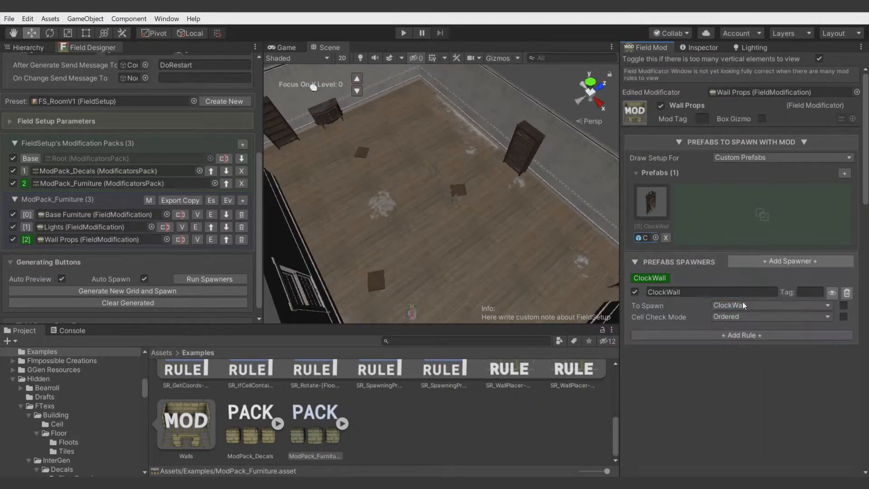
left_click(701, 334)
mouse_move(699, 340)
left_click(757, 402)
left_click(731, 353)
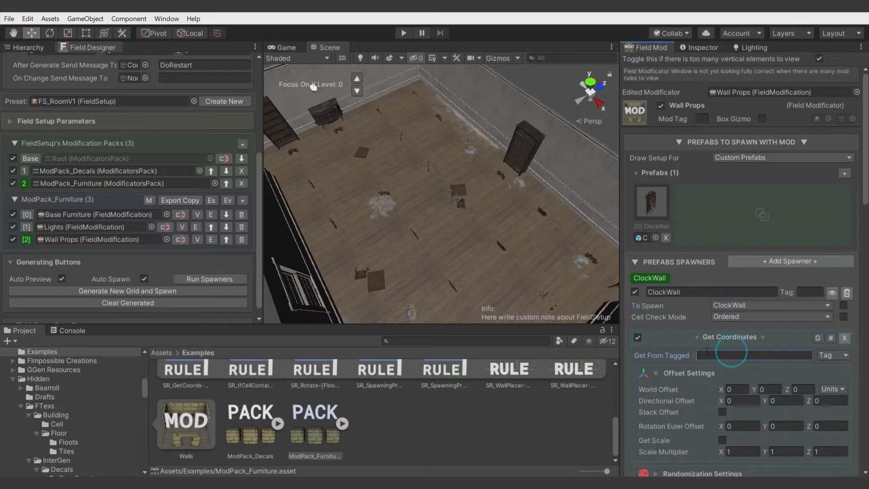
type("Wall")
Enable Dont Spawn If No Tagged in the additional settings of the clock's Get Coordinates rule.
scroll(675, 331, "down", 5)
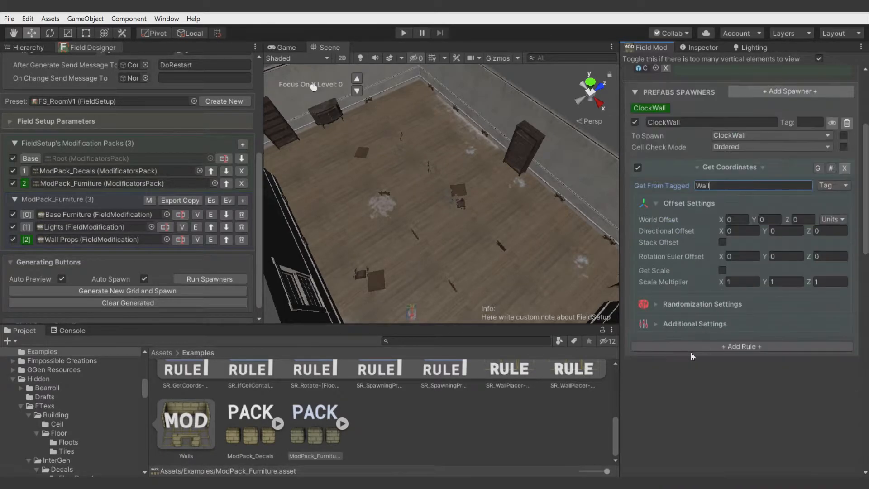
left_click(670, 326)
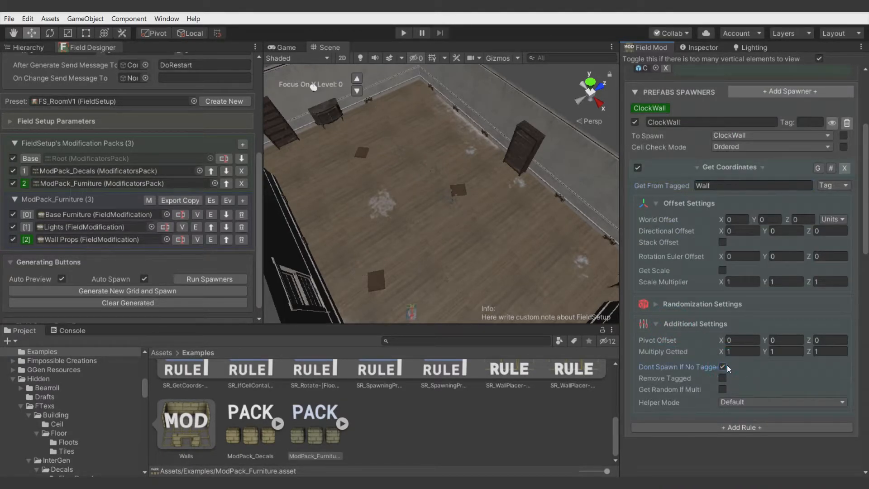
left_click(700, 324)
Raise the clocks on the walls by setting the directional offset Y to 1.89.
right_click_drag(498, 224, 545, 223)
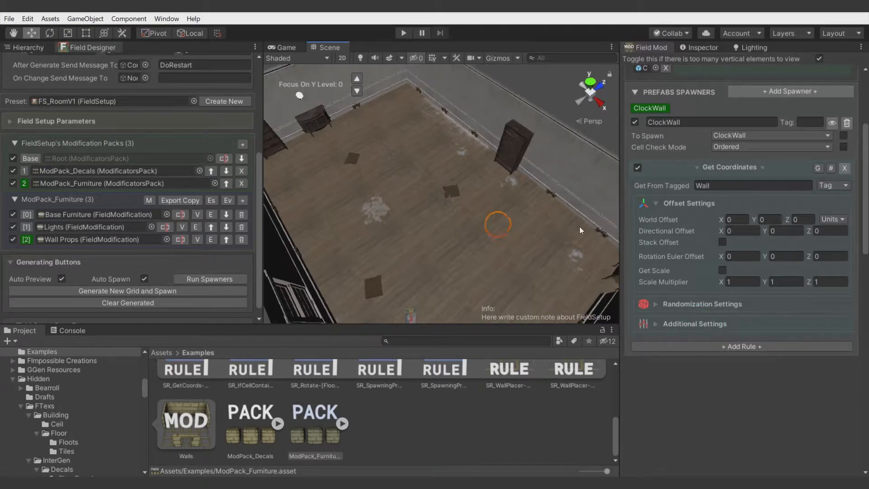
left_click_drag(766, 230, 807, 228)
right_click_drag(453, 235, 503, 213)
Add a negated If cell contains Tag rule with the tag BigProp to the ClockWall spawner.
left_click(658, 345)
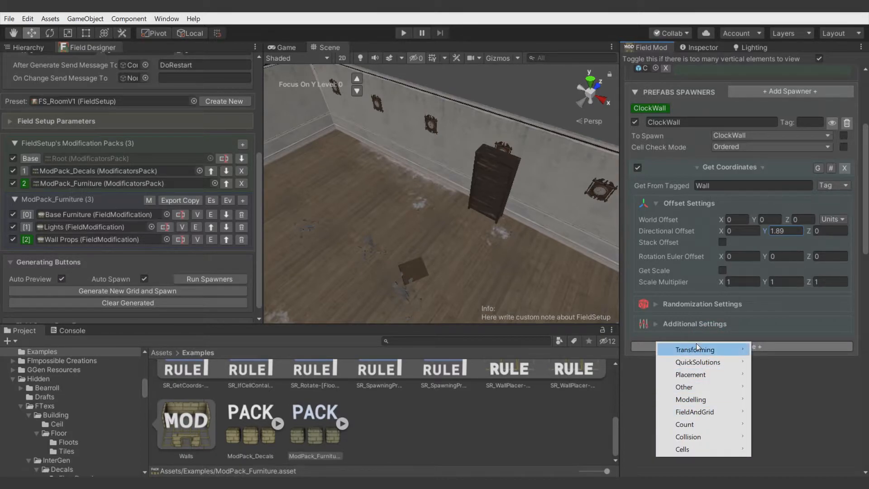
mouse_move(705, 375)
left_click(580, 411)
left_click(730, 364)
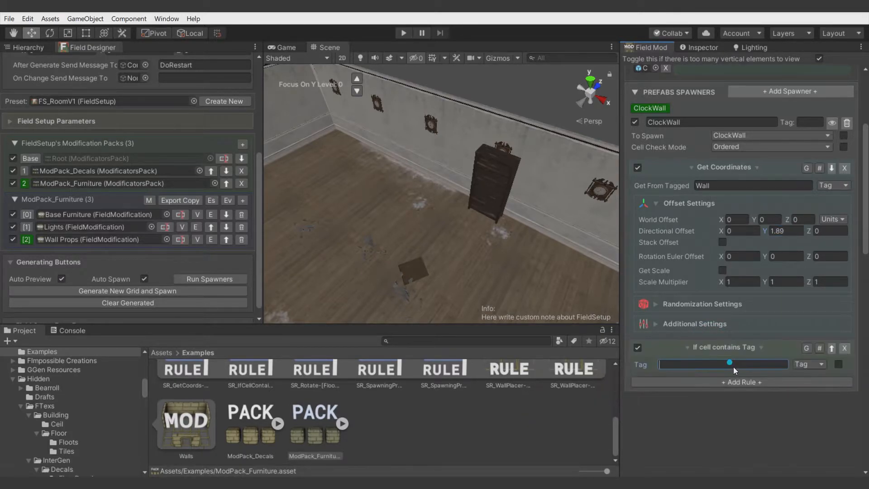
type("BigProp")
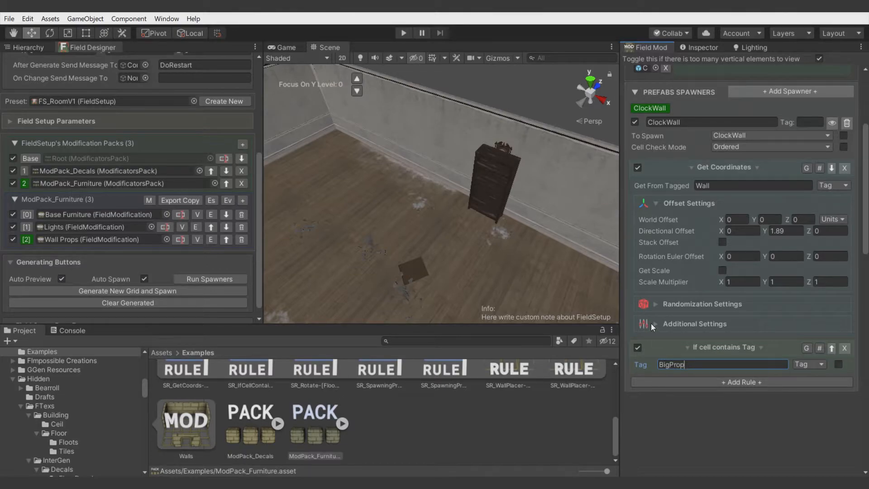
left_click(819, 348)
mouse_move(511, 199)
right_mouse_down()
mouse_move(450, 155)
mouse_move(507, 186)
right_mouse_up()
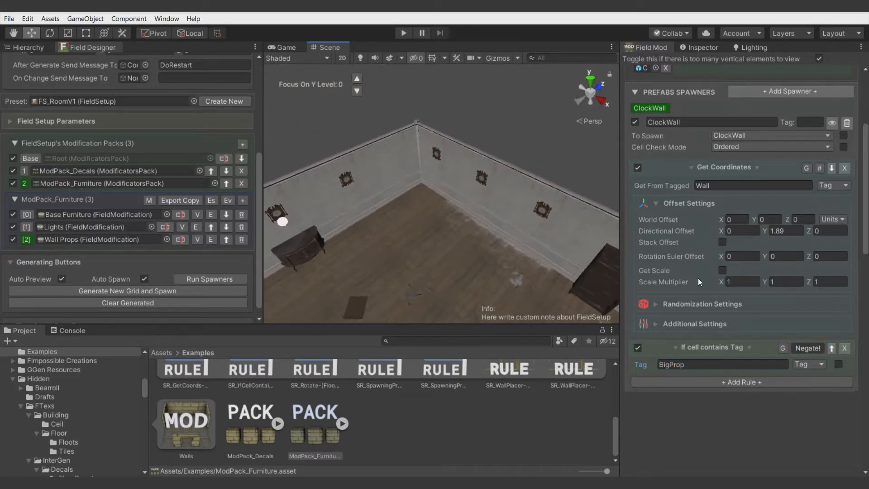
Give the clocks a random local rotation of 4 on Z in the Get Coordinates randomization settings.
left_click(673, 304)
left_click(729, 332)
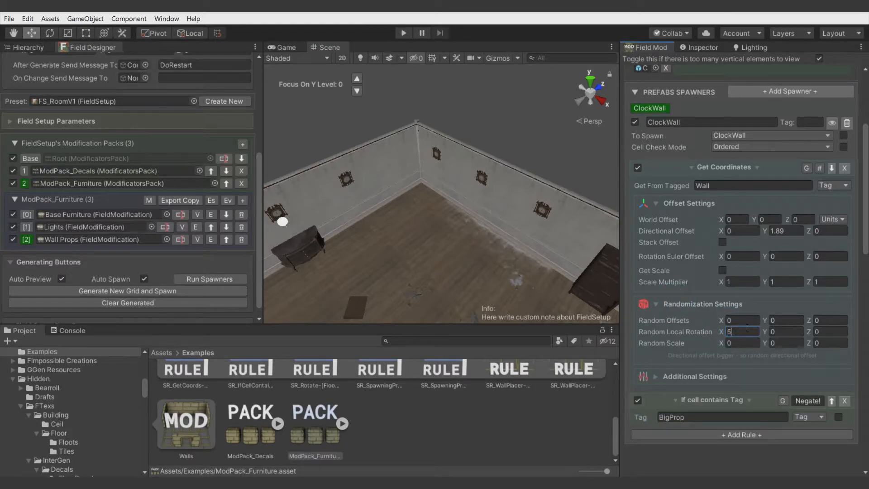
left_click(829, 332)
type("5")
middle_click_drag(574, 254, 533, 244)
scroll(453, 249, "up", 6)
right_click_drag(384, 254, 441, 242)
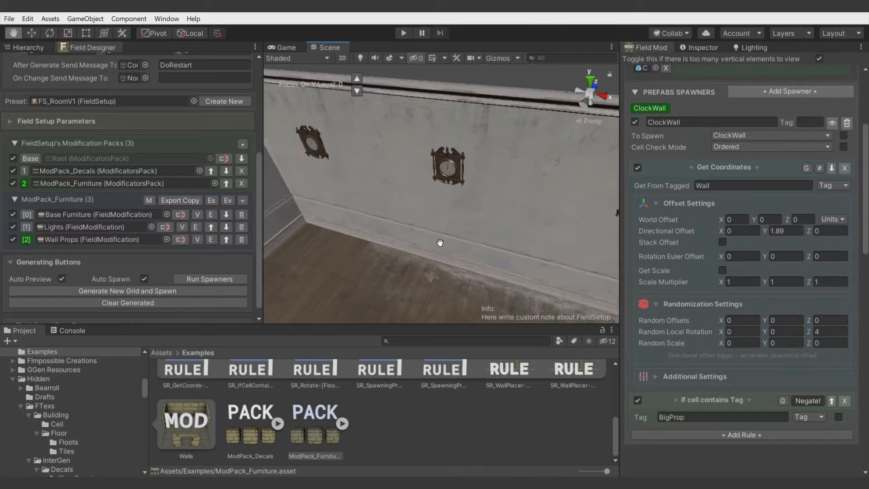
scroll(506, 218, "up", 2)
Set the clock's random offsets to 0.4 on X, 0.1 on Y and 0 on Z.
left_click(742, 320)
type(".4")
left_click(830, 320)
type(".4")
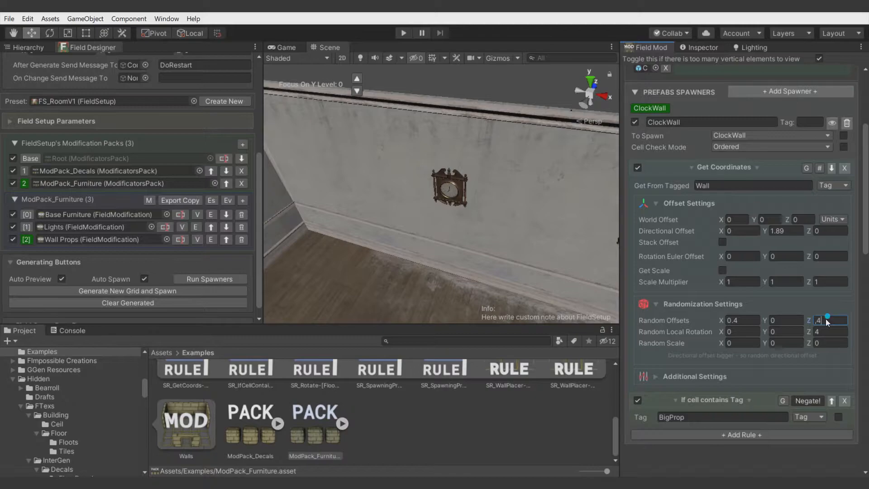
key("BackSpace")
key("BackSpace")
type("0")
left_click(792, 322)
type(",4")
key("BackSpace")
type("2")
key("BackSpace")
type("1")
Add a Limit Spawning Count rule with minimum and maximum 1 to the ClockWall spawner and regenerate the grid.
right_click_drag(515, 261, 441, 277)
key("s")
scroll(699, 314, "down", 6)
right_click_drag(509, 241, 365, 159)
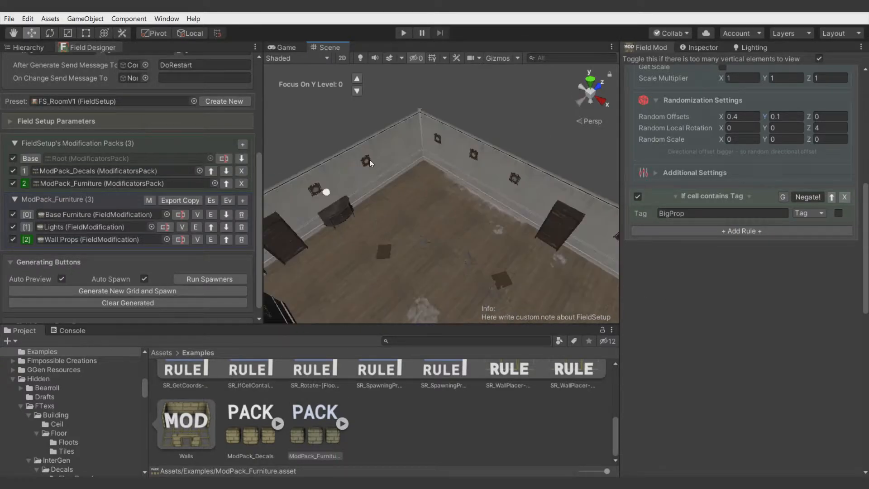
left_click(760, 232)
mouse_move(755, 313)
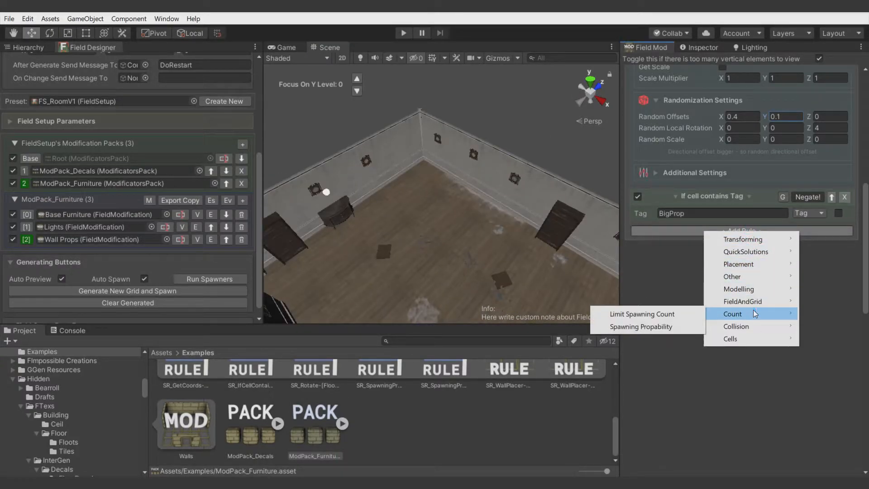
left_click(660, 312)
left_click(156, 289)
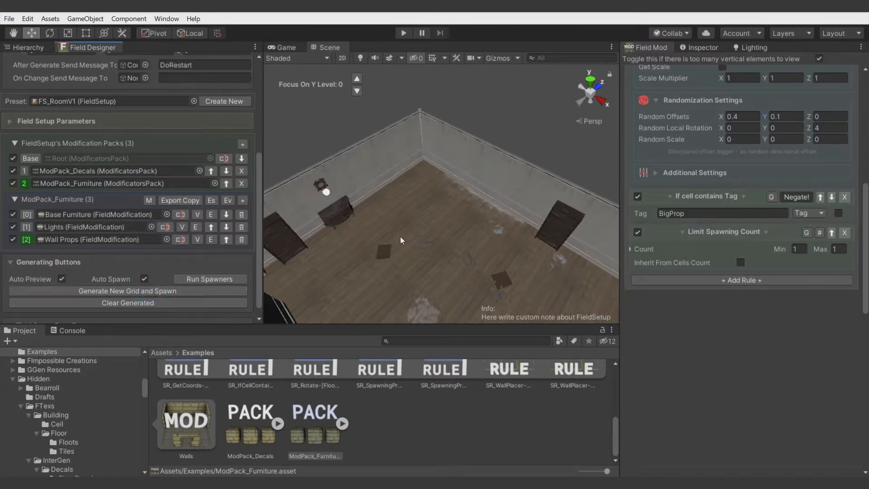
right_click_drag(400, 236, 310, 219)
scroll(444, 205, "up", 5)
right_click_drag(462, 176, 513, 170)
Set the Mod Tag of both the Wall Props and Lights modifications to WallProp.
scroll(744, 226, "up", 15)
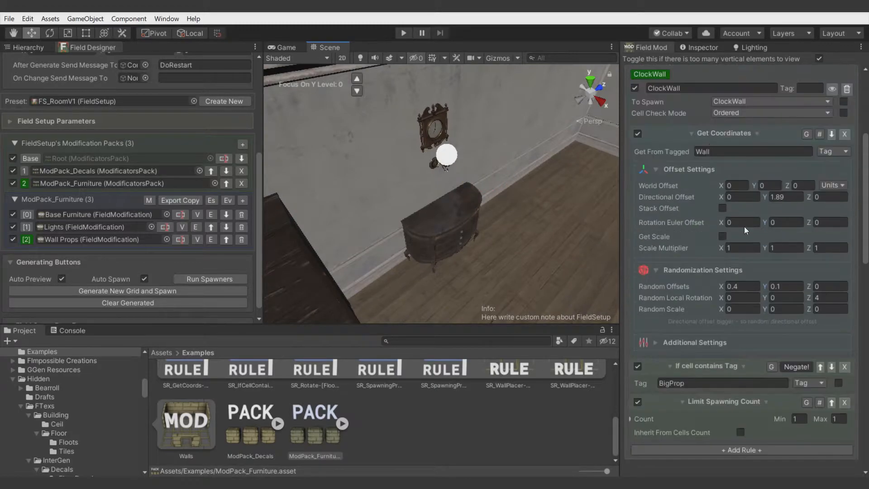
left_click(701, 85)
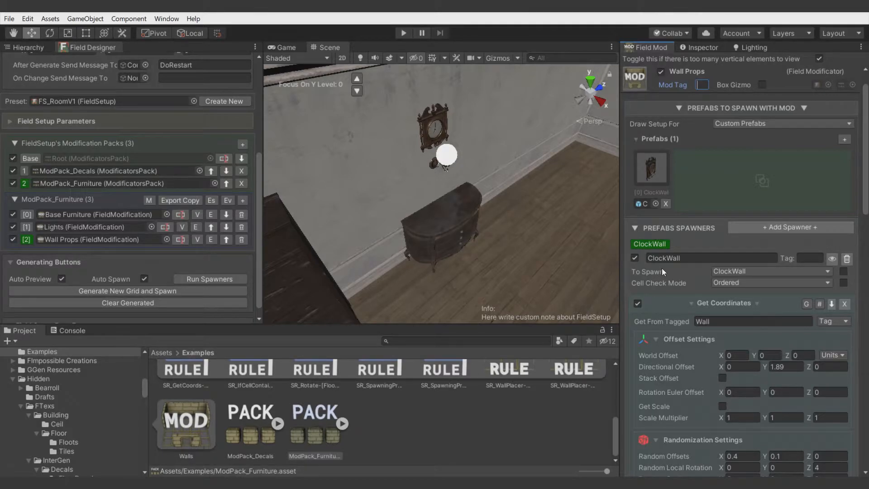
type("WallProp")
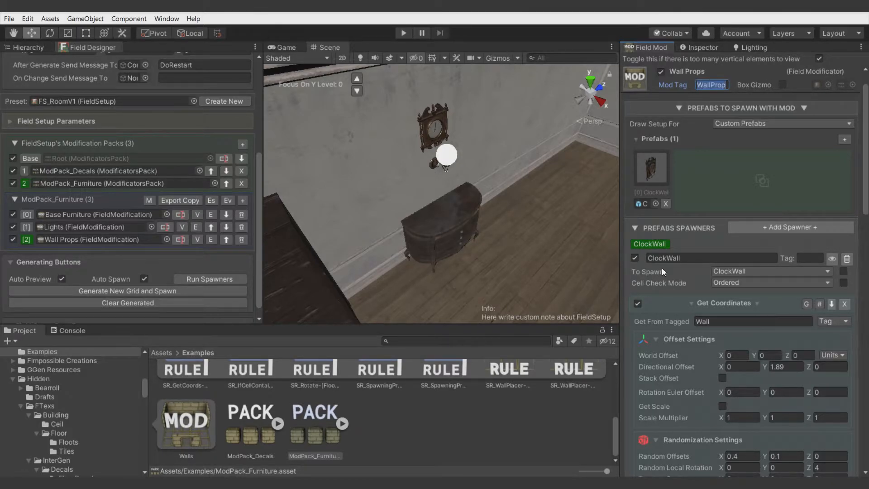
left_click(27, 227)
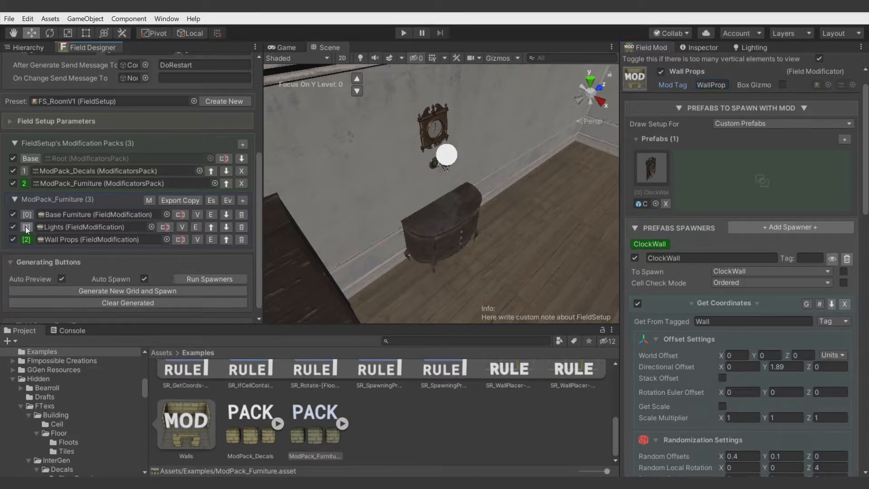
type("WallProp")
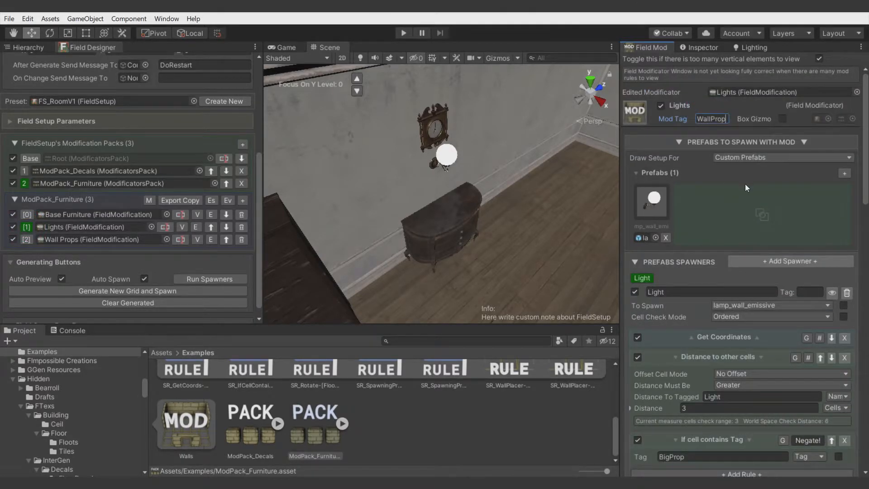
Append WallProp after BigProp in the ClockWall spawner's negated If cell contains Tag rule.
left_click(26, 239)
scroll(720, 228, "down", 8)
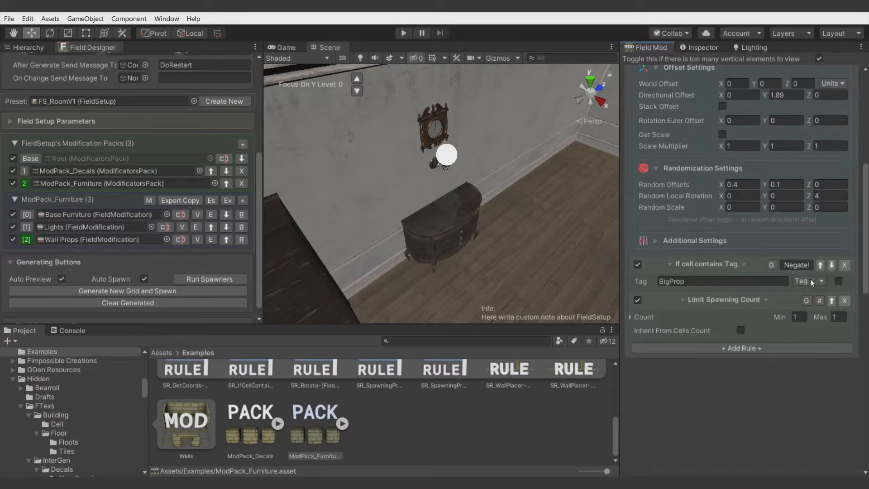
left_click(728, 278)
type(",WallProp")
Append WallProp after BigProp in the Light spawner's negated If cell contains Tag rule.
left_click(26, 229)
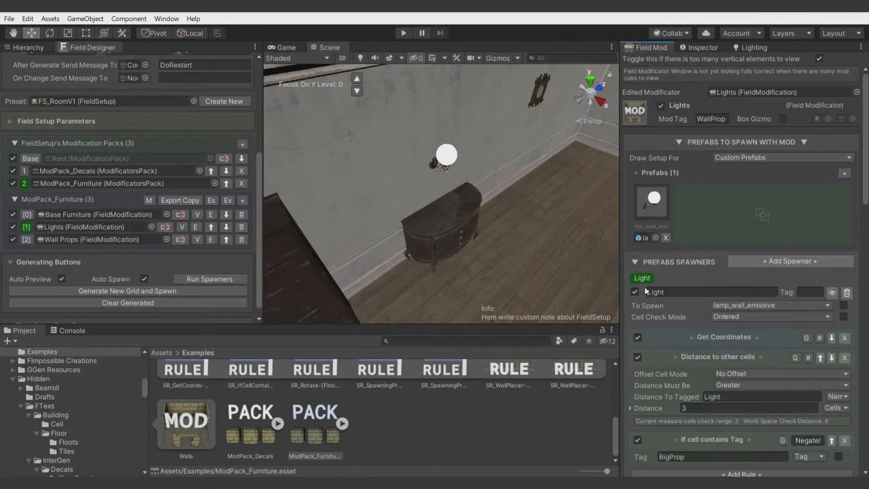
left_click(722, 286)
left_click(722, 285)
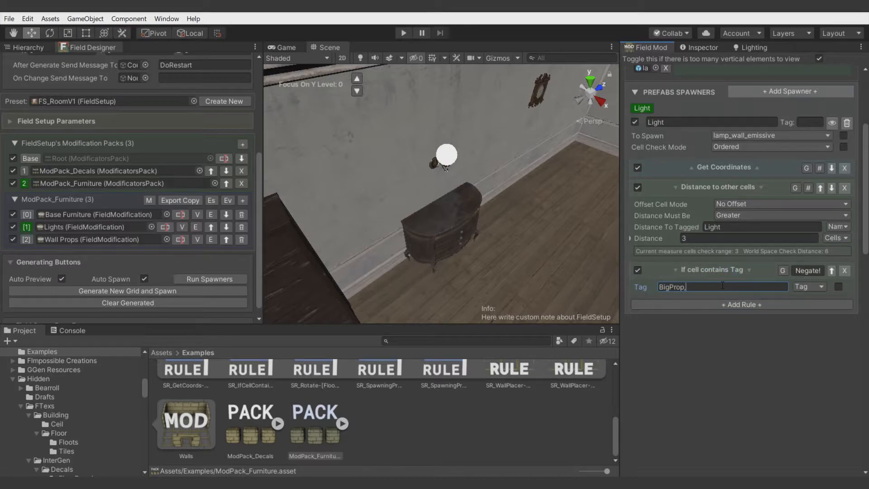
right_click_drag(525, 200, 417, 203)
Search for "pict" and add the picture_frame_b prefab to the Wall Props prefab list.
left_click(26, 239)
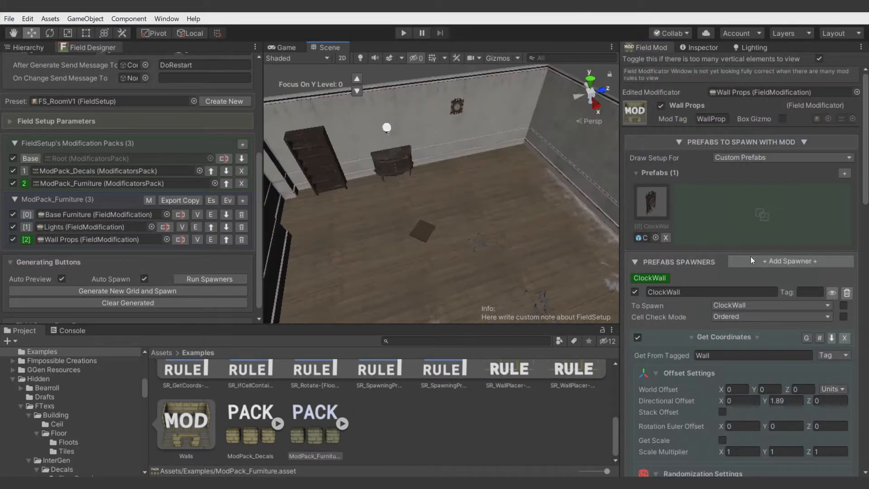
left_click(695, 189)
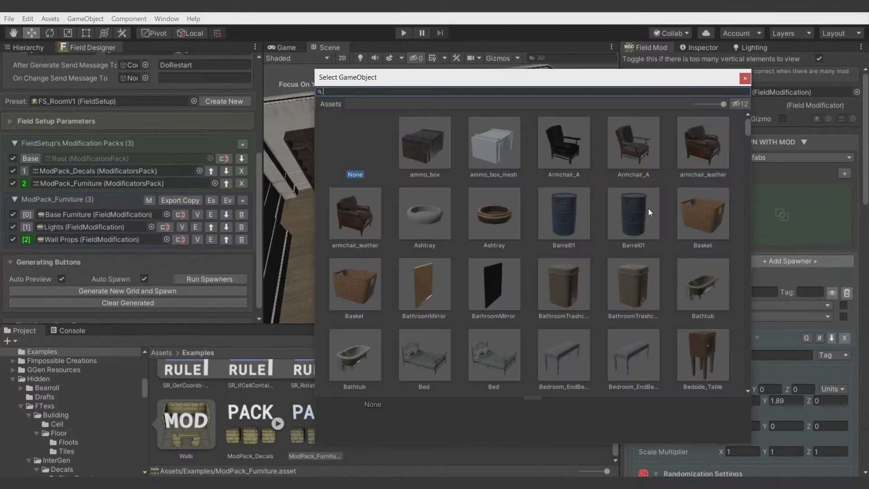
type("pict")
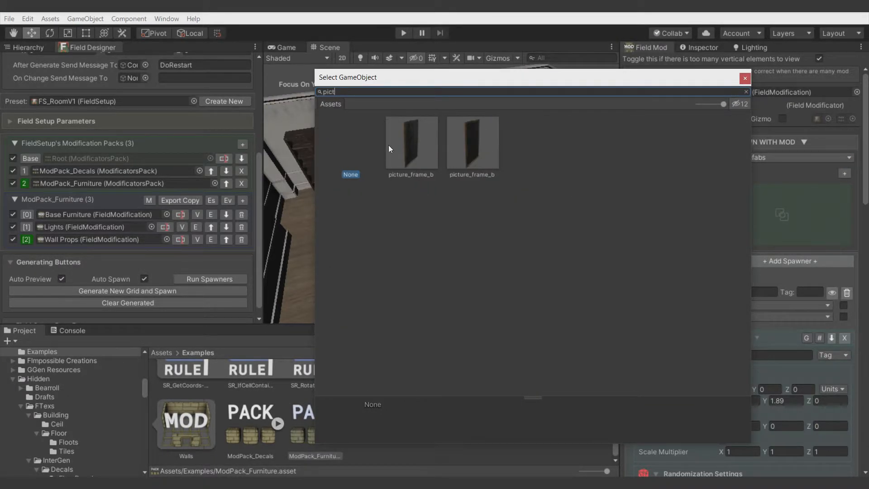
double_click(414, 150)
Add a third Wall Props prefab slot and fill it with Painting_G_stuck, found by searching for "paint".
left_click(844, 173)
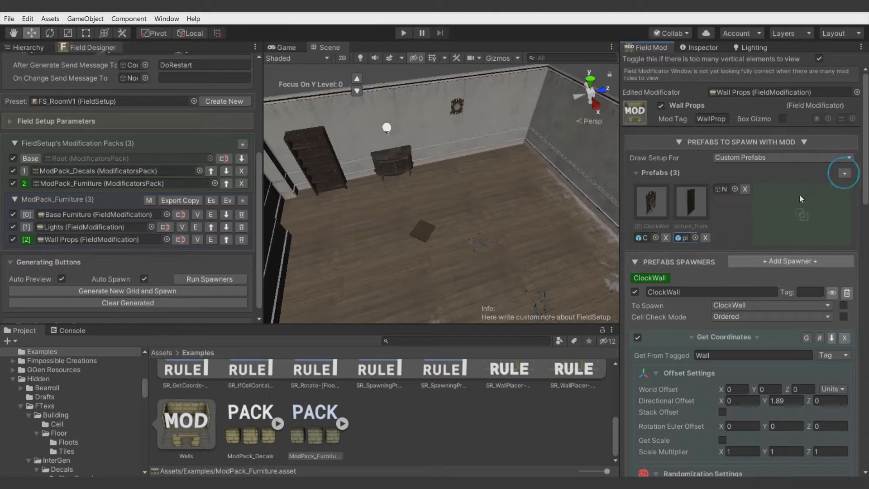
left_click(735, 190)
type("pic")
key("ctrl+a")
type("paint")
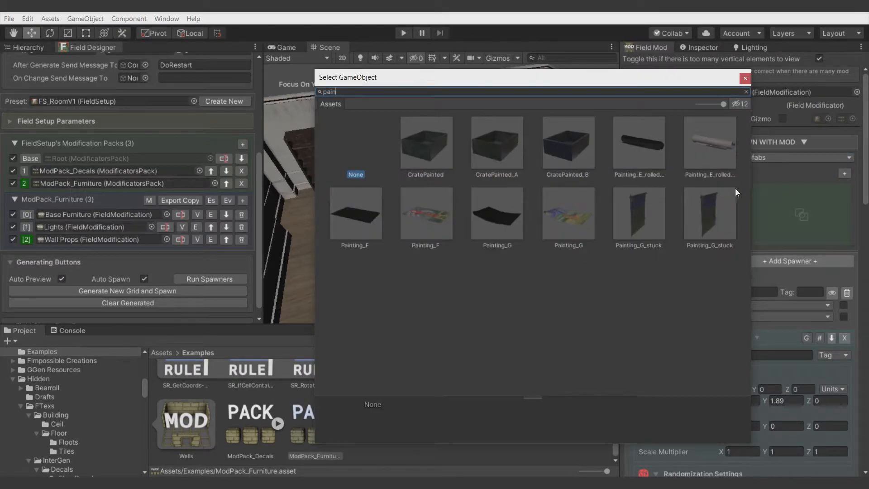
double_click(702, 218)
Add a picture_frame_b spawner that spawns a mix of the picture_frame_b and Painting_G_stuck prefabs.
left_click(781, 258)
left_click(771, 293)
left_click(717, 278)
left_click(843, 305)
left_click(787, 305)
left_click(759, 356)
left_click(754, 306)
left_click(759, 369)
left_click(741, 305)
left_click(752, 344)
Make the ClockWall spawner's Get Coordinates rule global for all spawners in the Wall Props modification.
right_click_drag(561, 253, 530, 255)
left_click(663, 334)
left_click(644, 362)
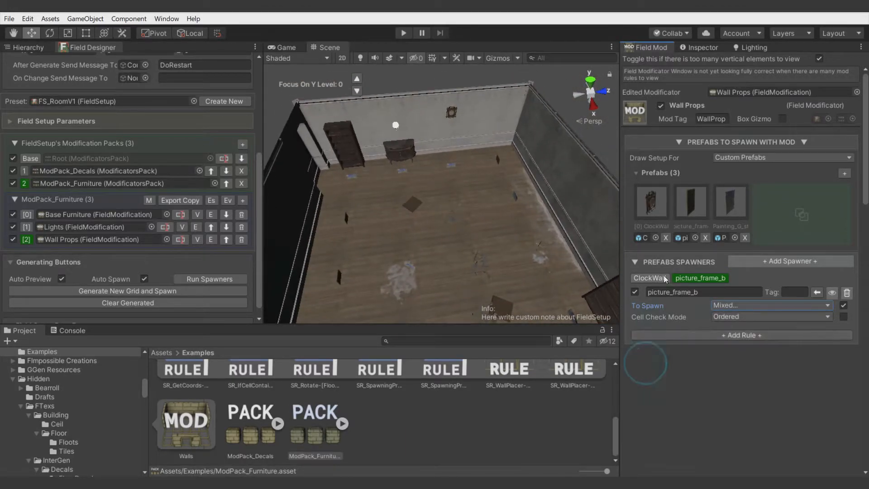
left_click(663, 278)
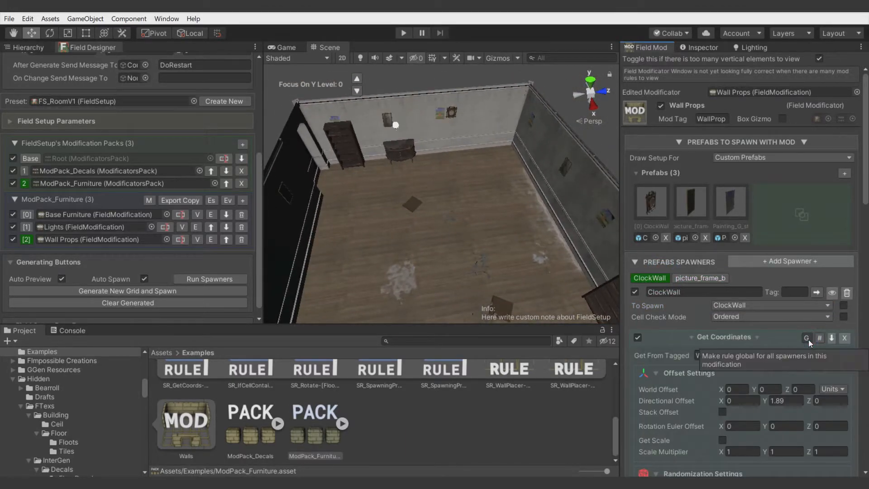
middle_click_drag(493, 241, 551, 236)
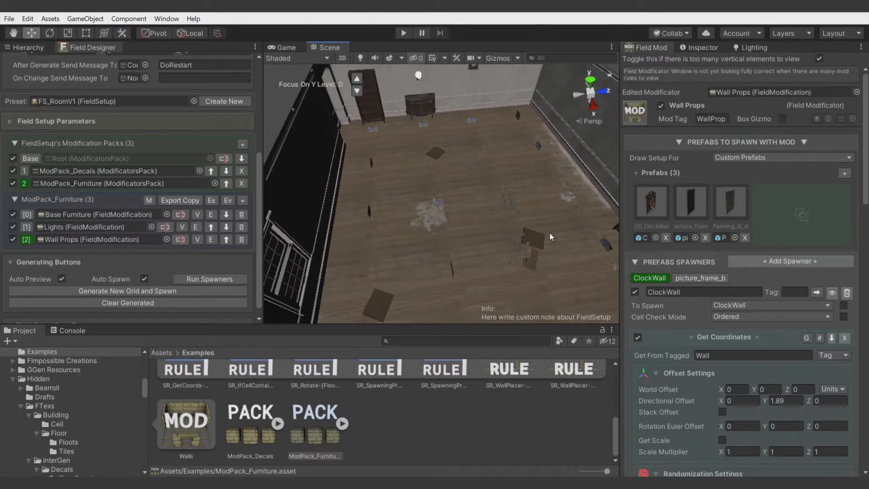
Rename the picture_frame_b spawner to Picture.
left_click(714, 279)
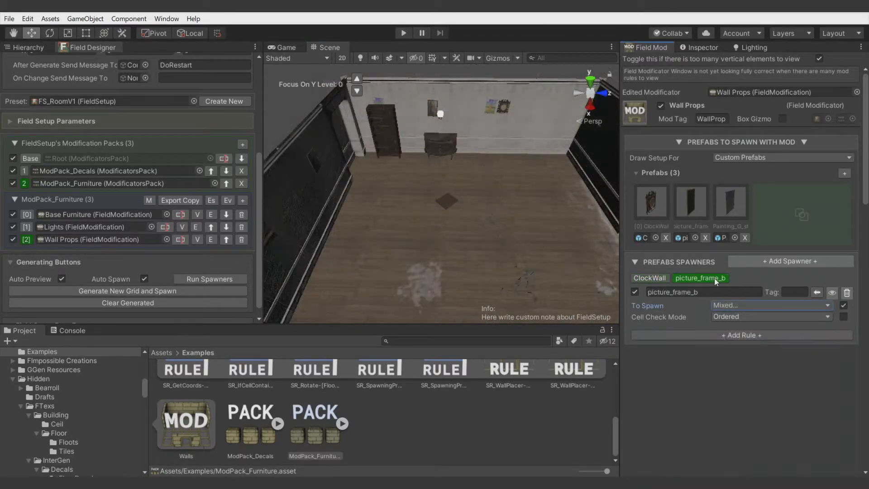
double_click(675, 291)
type("Picture")
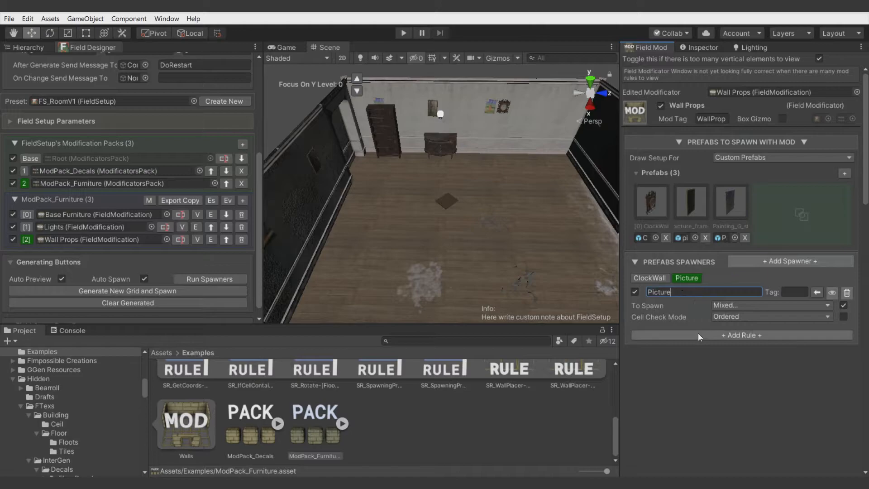
Add a Distance to other cells rule to the Picture spawner, requiring a distance greater than 3 cells from spawns named Picture.
left_click(698, 335)
mouse_move(710, 368)
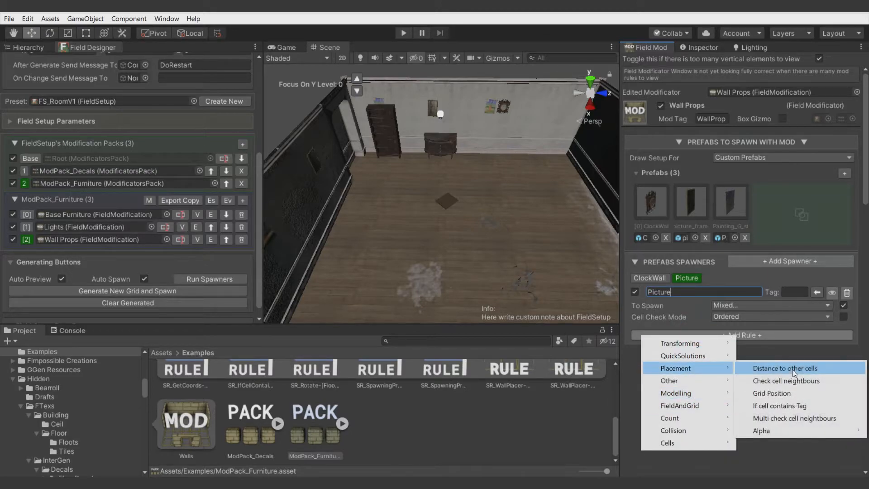
left_click(836, 376)
left_click(801, 426)
left_click(693, 290)
key("ctrl+c")
left_click(721, 376)
key("ctrl+v")
right_click_drag(522, 206, 510, 206)
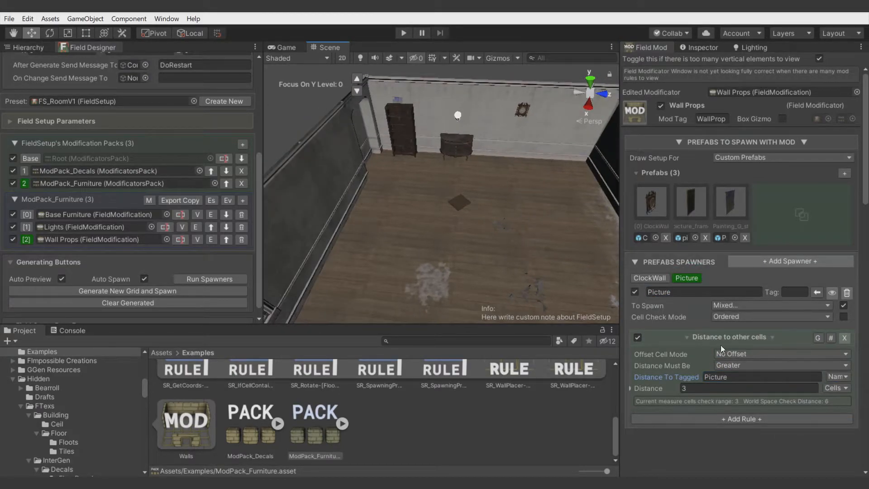
Make the ClockWall spawner's negated If cell contains Tag rule check for the tags BigProp,WallProp.
left_click(650, 278)
scroll(701, 348, "down", 10)
left_click(685, 314)
right_click_drag(442, 138, 427, 126)
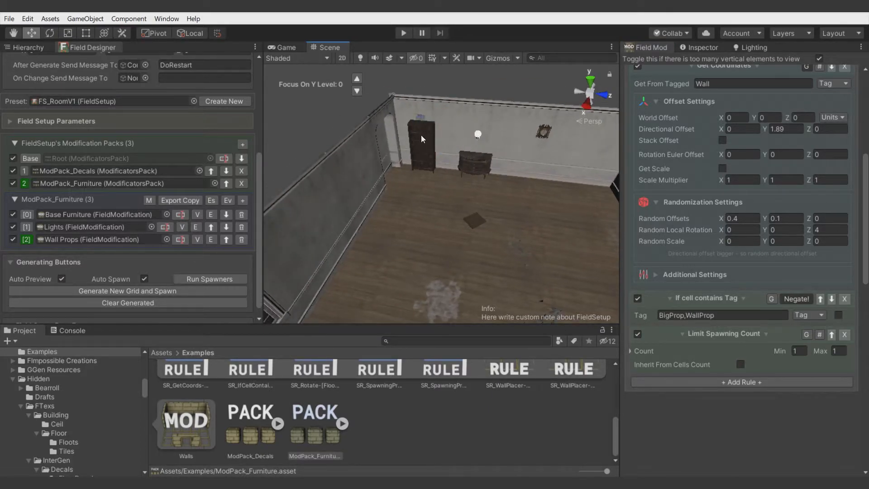
Add a Push Position rule to the Picture spawner with a Y offset of -0.27.
left_click_drag(593, 274, 364, 249, "alt")
scroll(678, 277, "up", 3)
left_click(686, 108)
left_click_drag(511, 212, 479, 186, "alt")
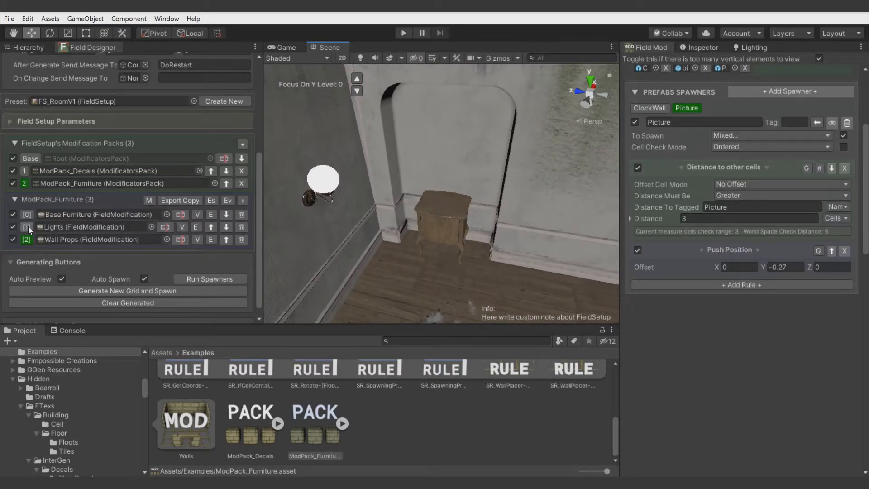
Duplicate the first Drawer spawner in the Base Furniture modification and select the copy.
left_click(27, 214)
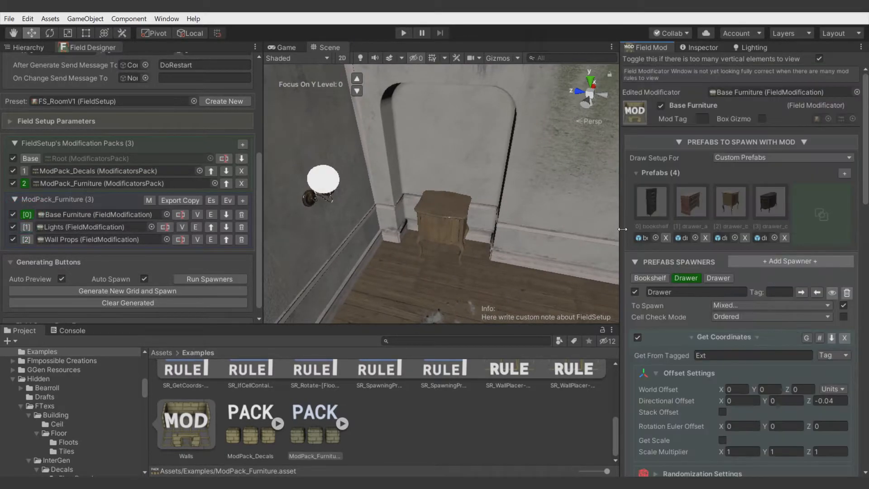
left_click(723, 278)
left_click(687, 279)
right_click(689, 279)
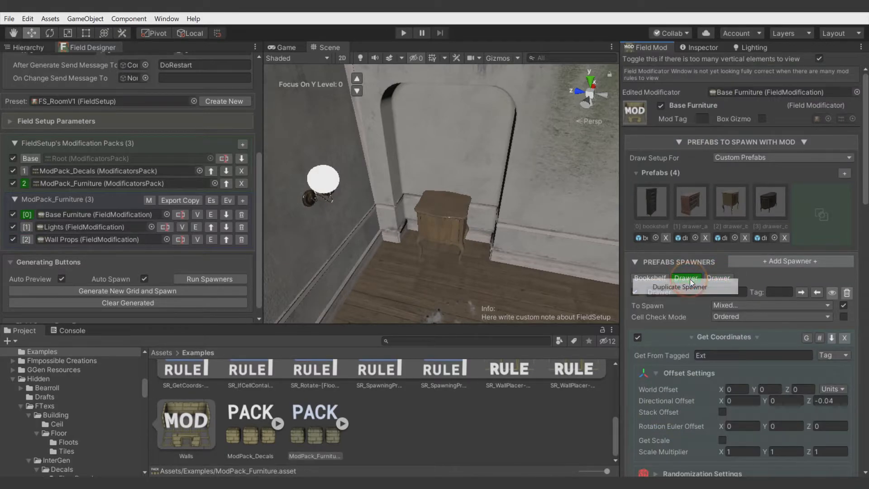
left_click(691, 287)
left_click(744, 279)
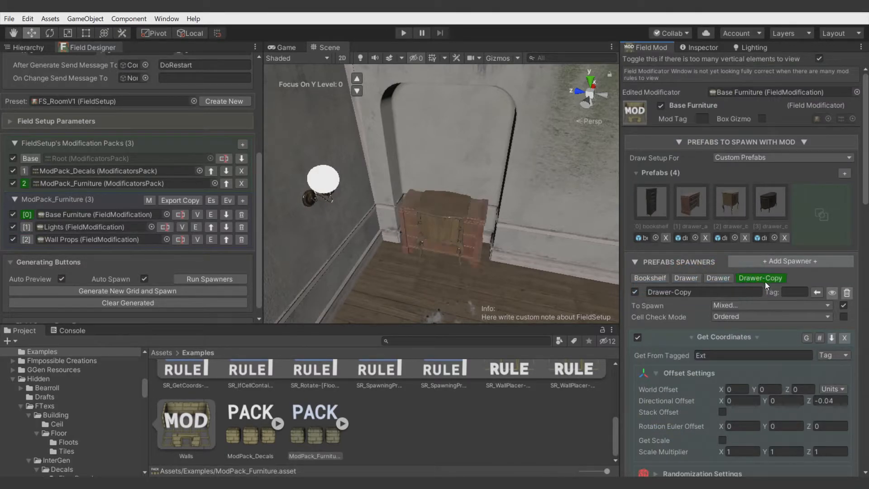
Place the Drawer-Copy spawner before the last Drawer spawner and rename it ExtPicture.
left_click(817, 292)
left_click(711, 291)
type("ExtPicture")
Add the picture_frame_b prefab to the Base Furniture prefabs.
left_click(849, 174)
left_click(814, 188)
type("pict")
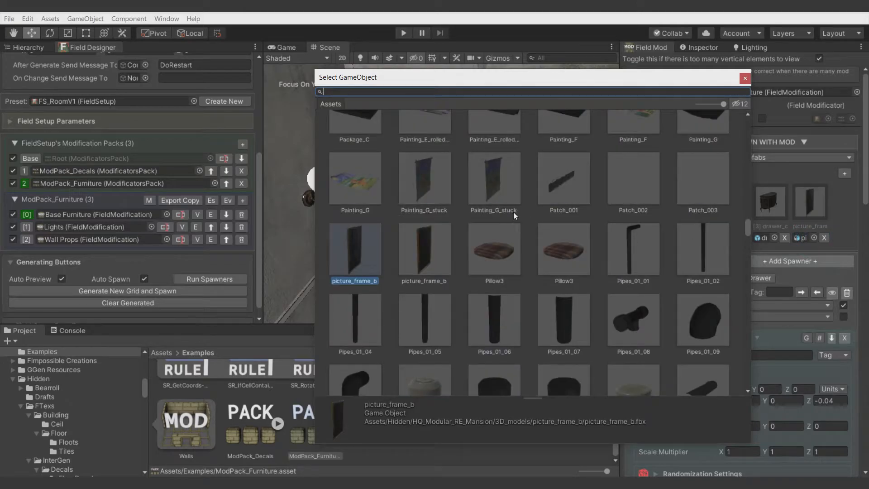
double_click(442, 249)
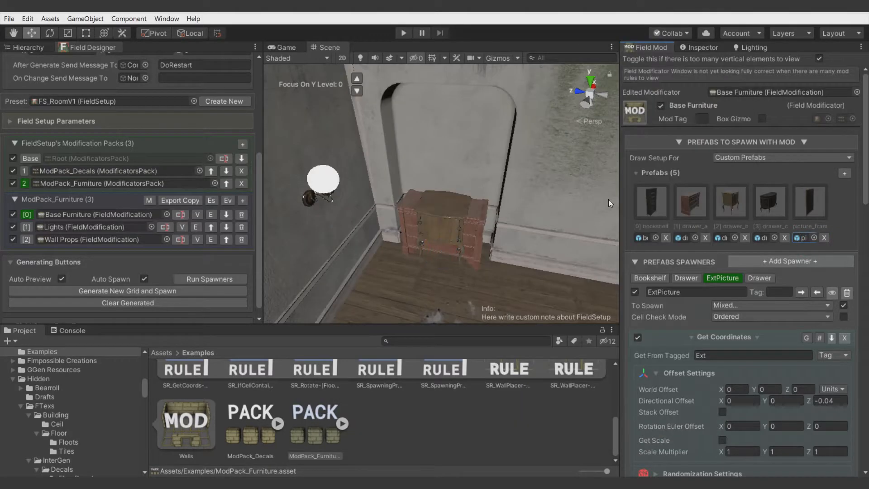
Make the ExtPicture spawner spawn only picture_frame_b instead of a mix of prefabs.
scroll(749, 239, "down", 3)
left_click(770, 238)
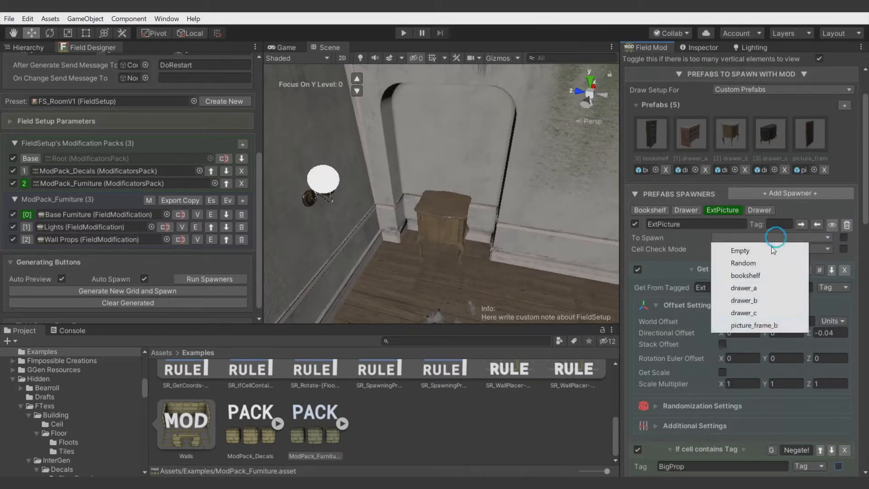
left_click(765, 325)
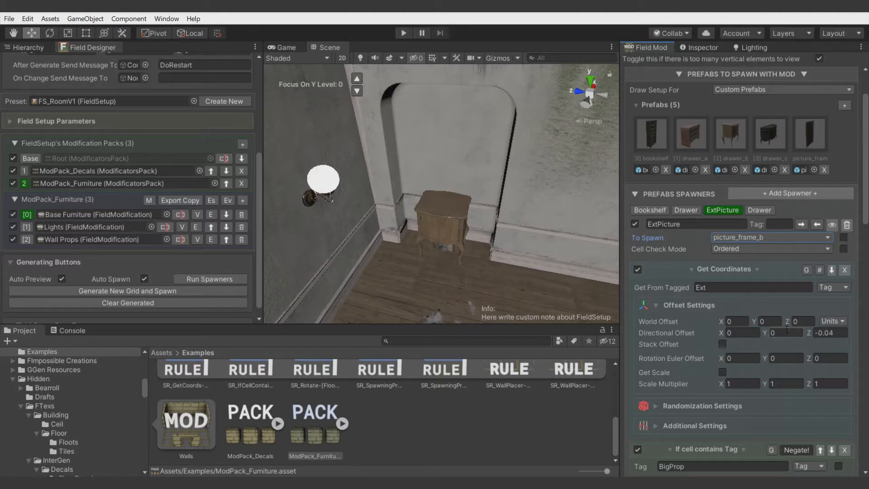
Give ExtPicture's Get Coordinates rule a directional offset of Y 1.62 and Z -0.31, with random offsets of X 0.1, Y 0.1 and random Z rotation 4.
left_click(766, 333)
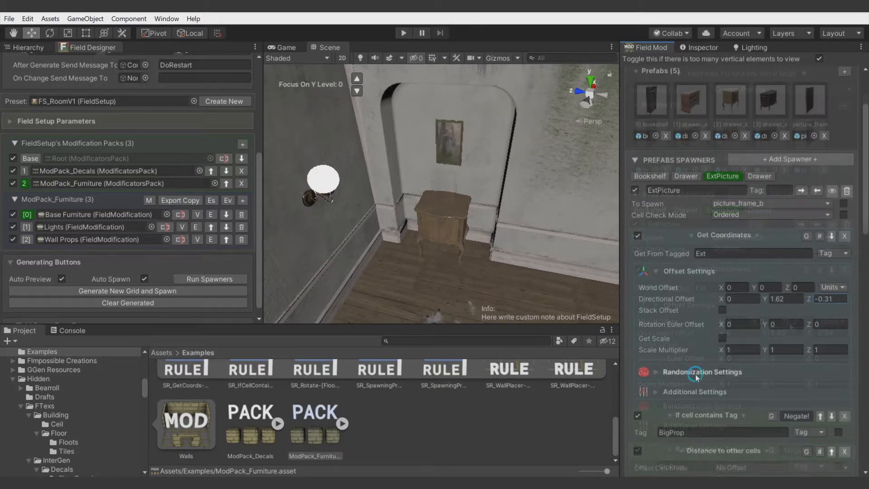
left_click(697, 372)
scroll(715, 372, "down", 3)
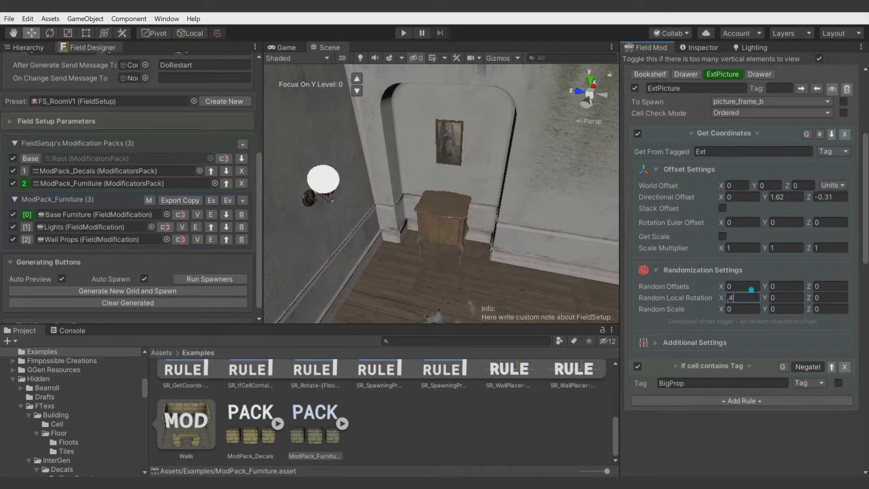
left_click(783, 298)
Lower ExtPicture's directional Y offset to 1.5 and check the room in the scene and game views.
left_click(785, 197)
key("BackSpace")
key("BackSpace")
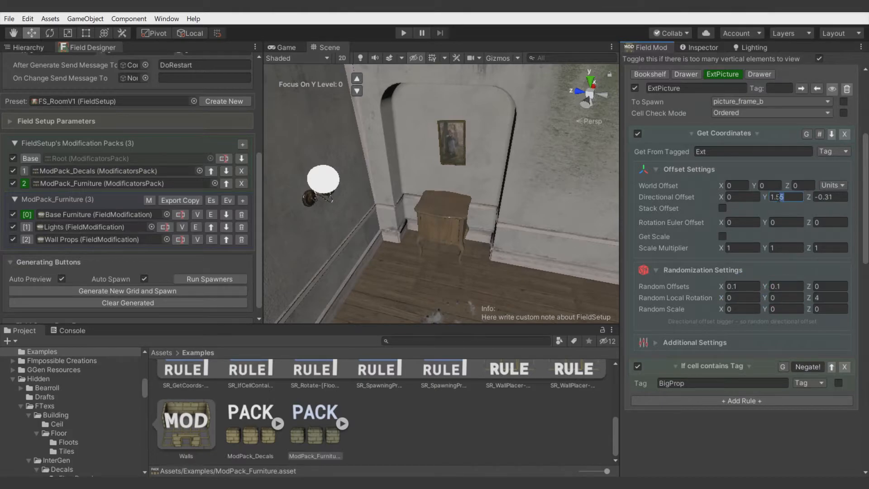
type("5")
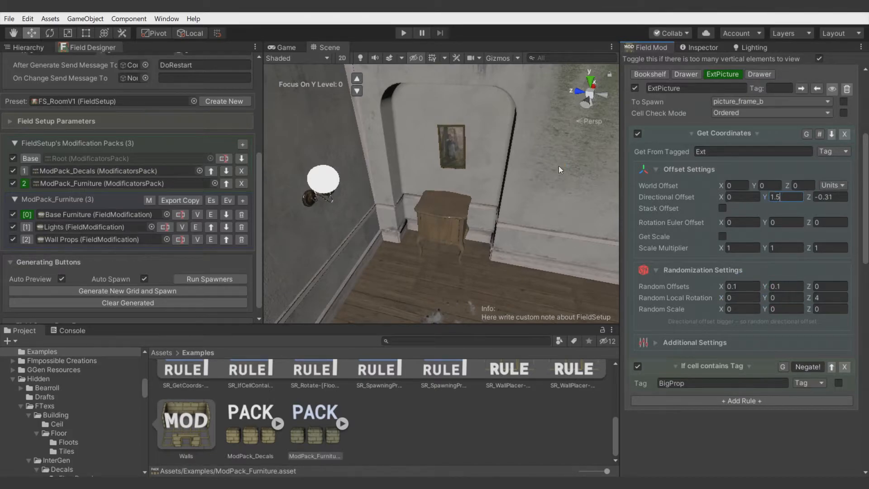
mouse_move(470, 203)
left_mouse_down("alt")
mouse_move(453, 212)
mouse_move(459, 205)
left_mouse_up("alt")
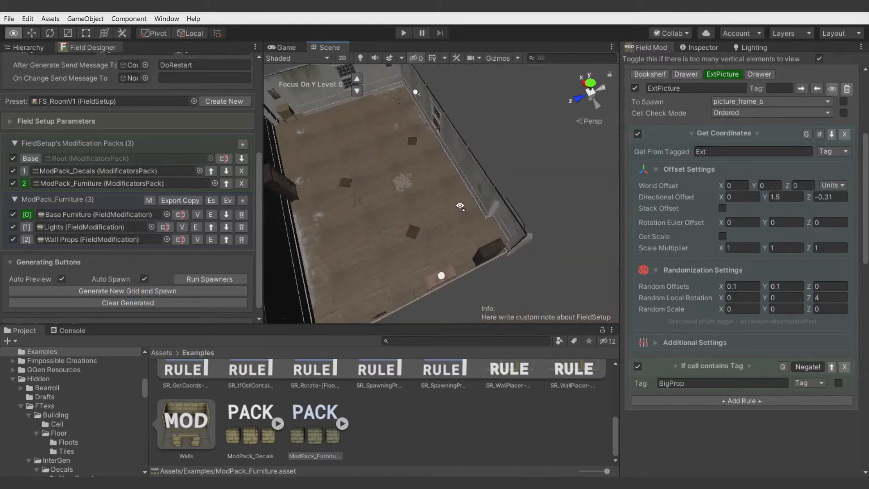
left_click(293, 47)
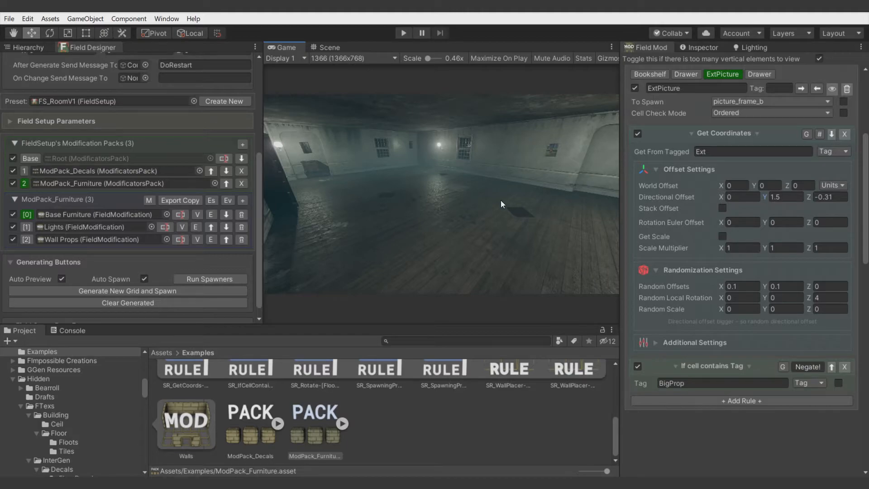
Set the distance in the last Drawer spawner's Distance to other cells rule to 3 cells.
left_click(685, 74)
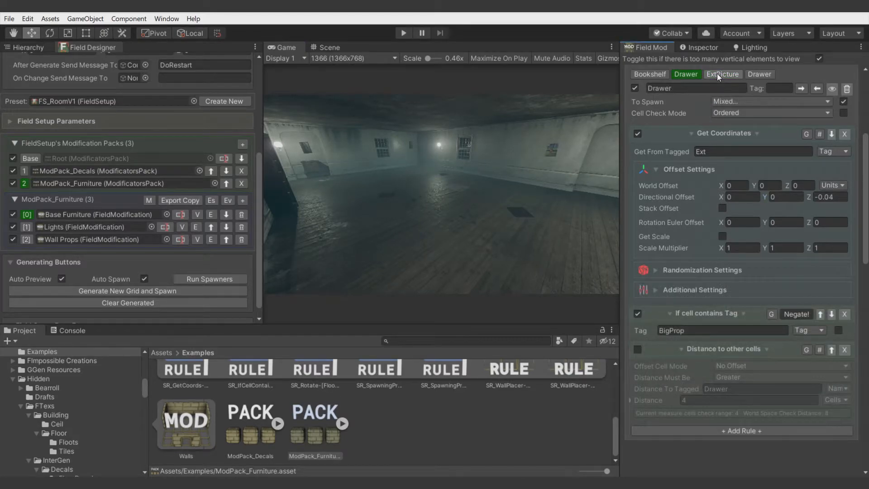
left_click(751, 74)
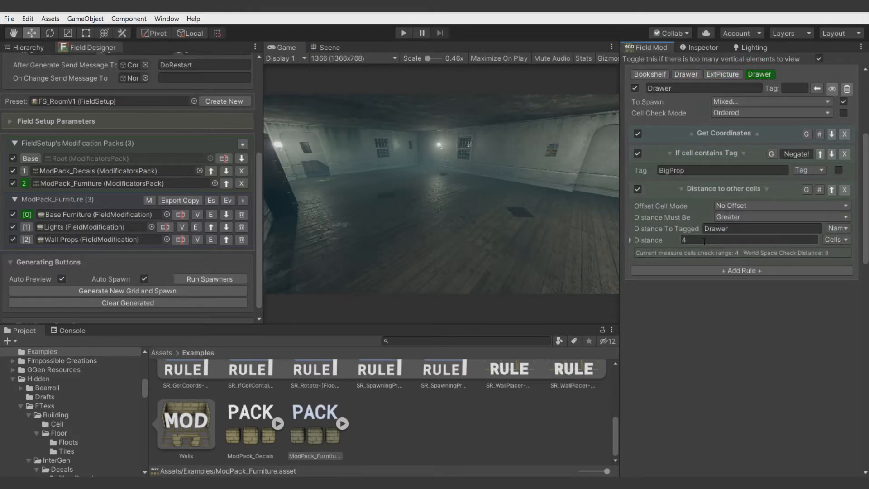
left_click(435, 235)
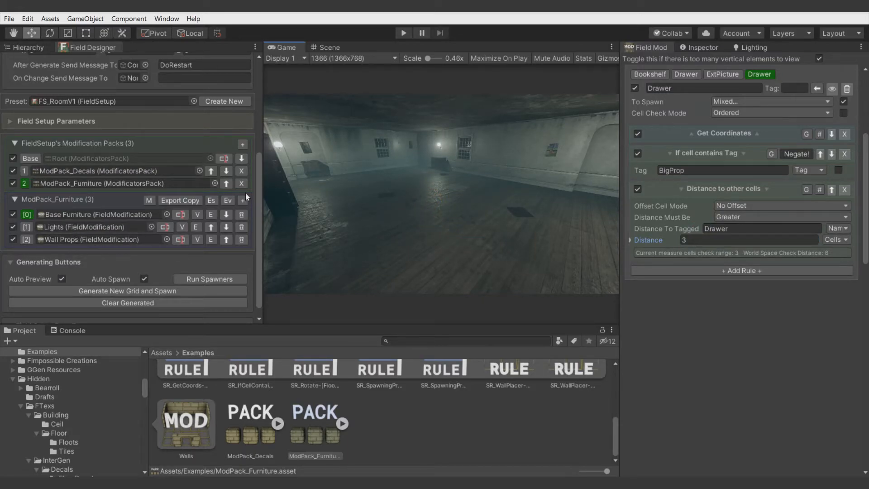
Add a new modification pack to the FieldSetup and save it as ModPack_SmallProps.
left_click(243, 143)
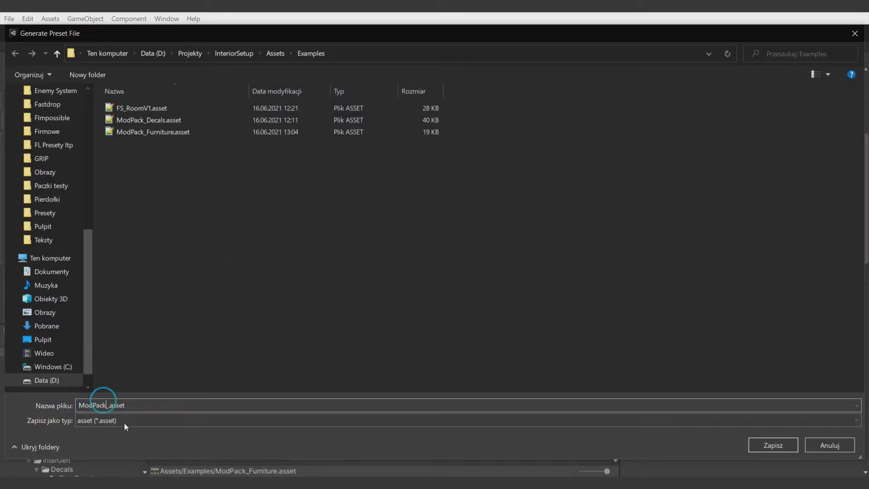
key("Right")
type("SmallP")
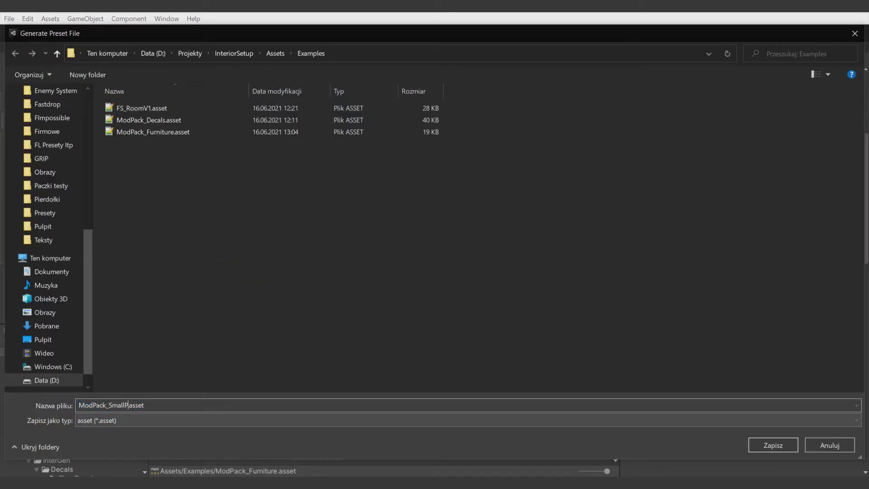
type("rops")
key("Return")
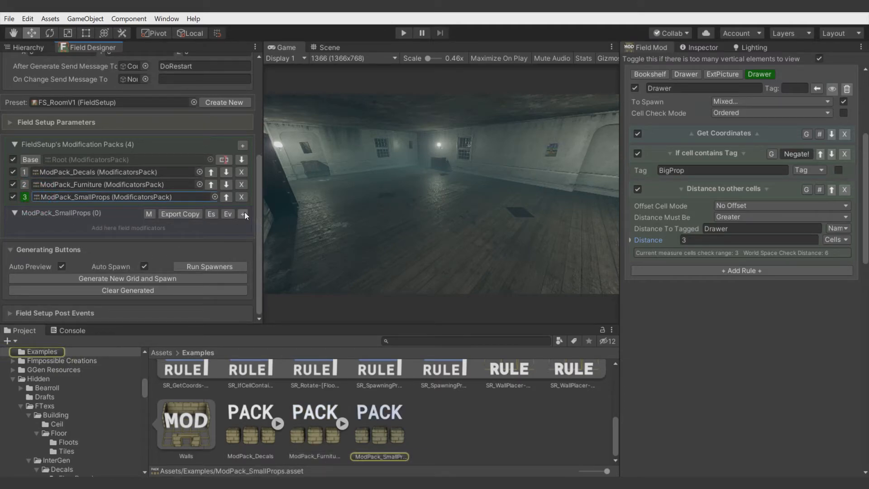
Add a field modification named Pots to ModPack_SmallProps and open it for editing.
left_click(243, 213)
left_click(195, 228)
type("Pots")
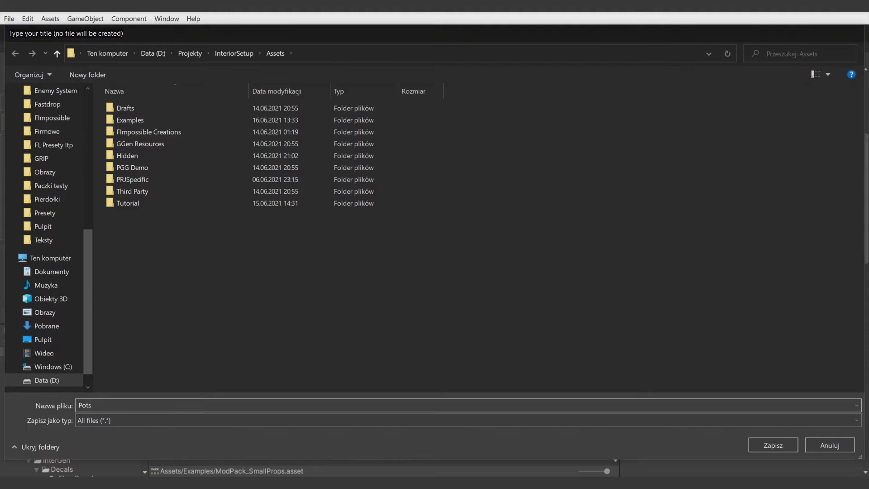
key("Return")
left_click(27, 228)
Add the textured Vase_A prefab to the Pots modification's prefabs.
left_click(844, 173)
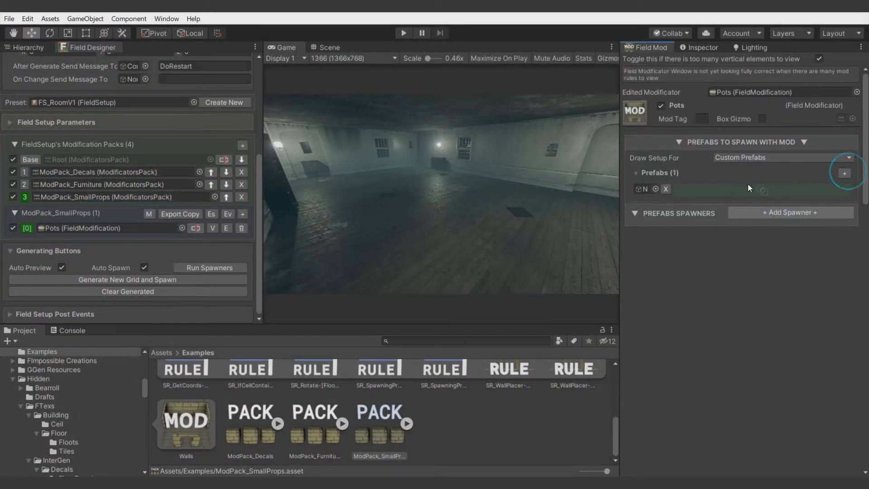
left_click(655, 188)
type("vase")
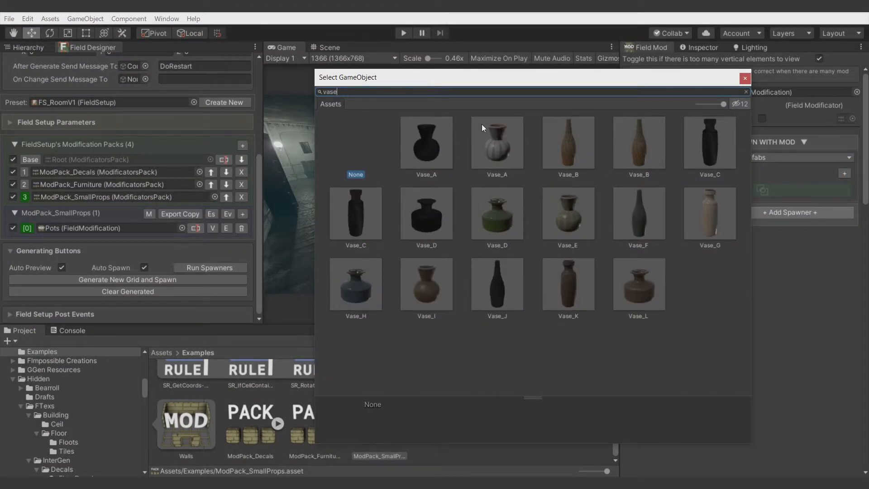
double_click(488, 149)
Add the Vase_D, Vase_E, Vase_F, Vase_H and Vase_K prefabs from the Vase_A prefab's folder to the Pots modification.
left_click(644, 238)
left_click_drag(250, 410, 748, 226)
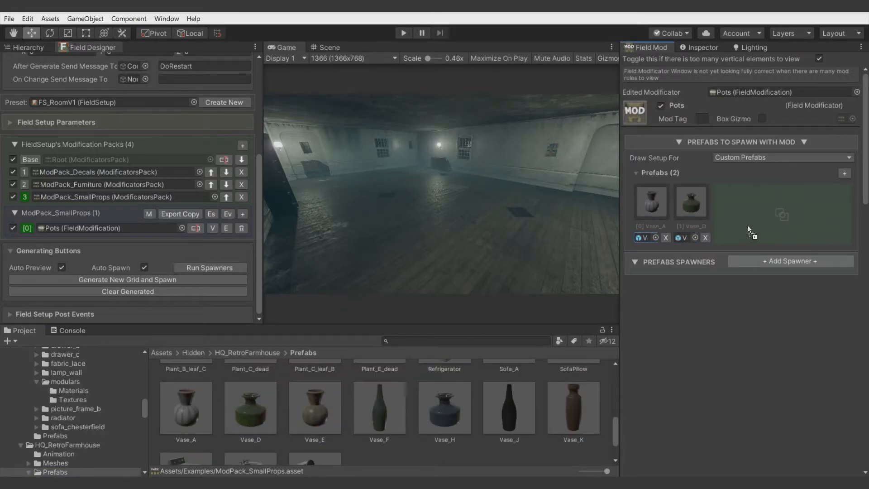
left_click_drag(315, 409, 748, 230)
left_click_drag(379, 409, 822, 220)
left_click_drag(444, 409, 824, 221)
left_click_drag(573, 409, 841, 221)
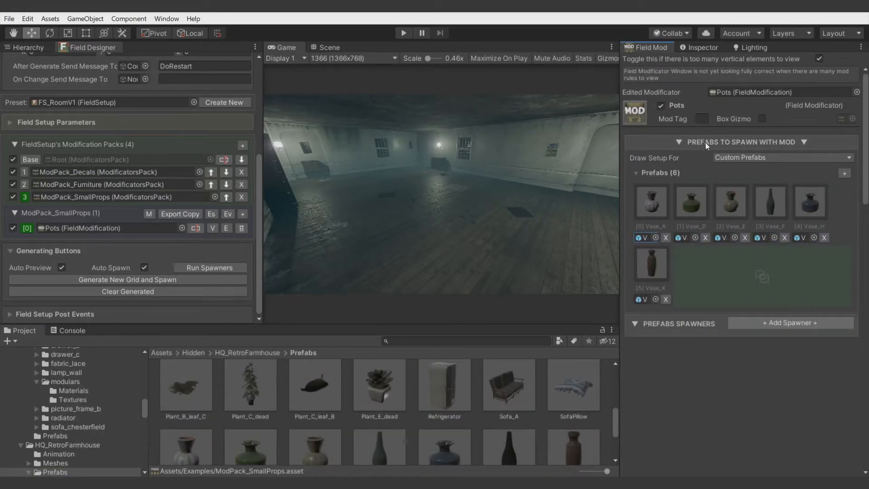
Collapse the Pots prefab list and add a spawner that spawns a Random prefab.
left_click(706, 143)
left_click(757, 163)
left_click(758, 177)
Add a Get Coordinates rule to the Random spawner, getting coordinates from the tag Wall.
left_click(684, 232)
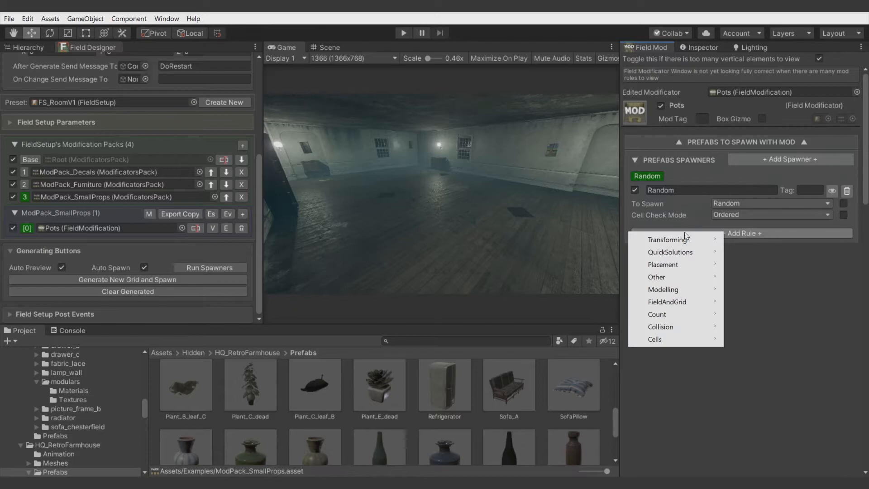
mouse_move(687, 263)
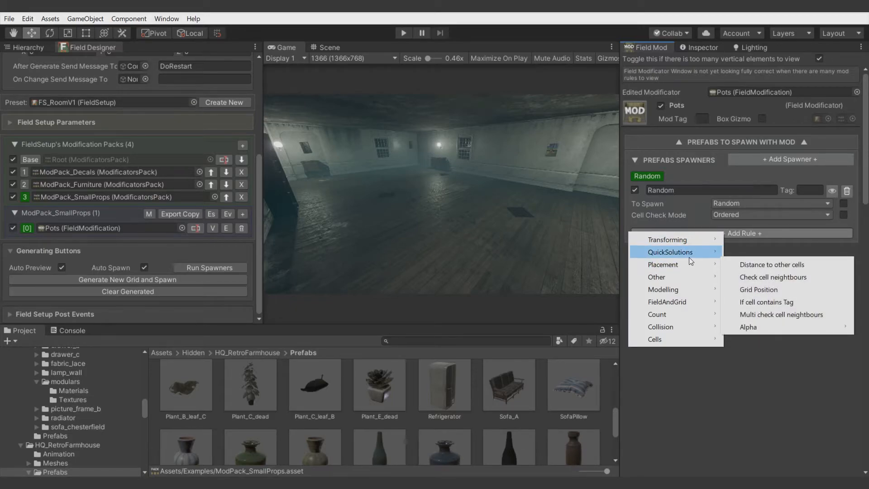
left_click(760, 288)
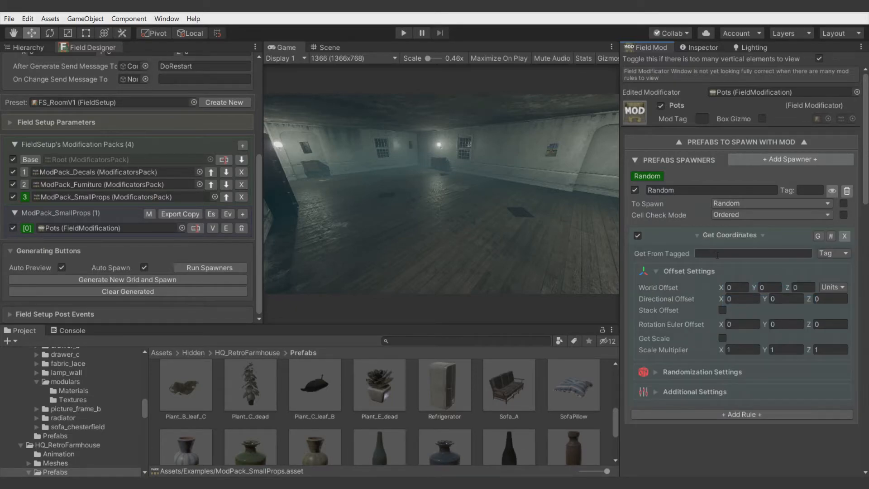
type("Wall")
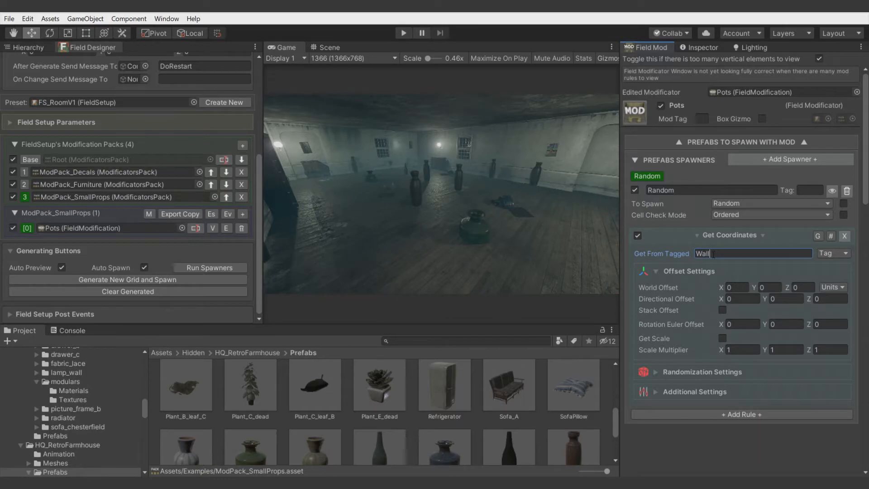
Enable Dont Spawn If No Tagged in the additional settings of the pots' Get Coordinates rule.
left_click(681, 392)
scroll(724, 353, "down", 5)
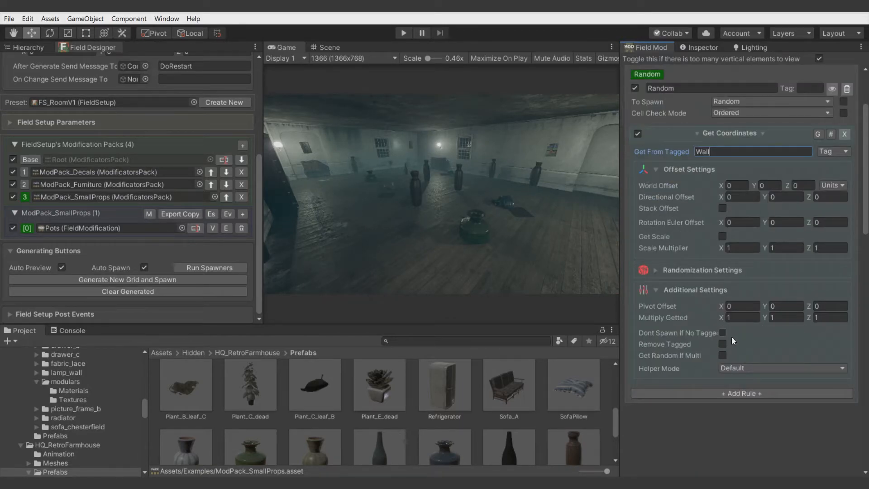
left_click(722, 334)
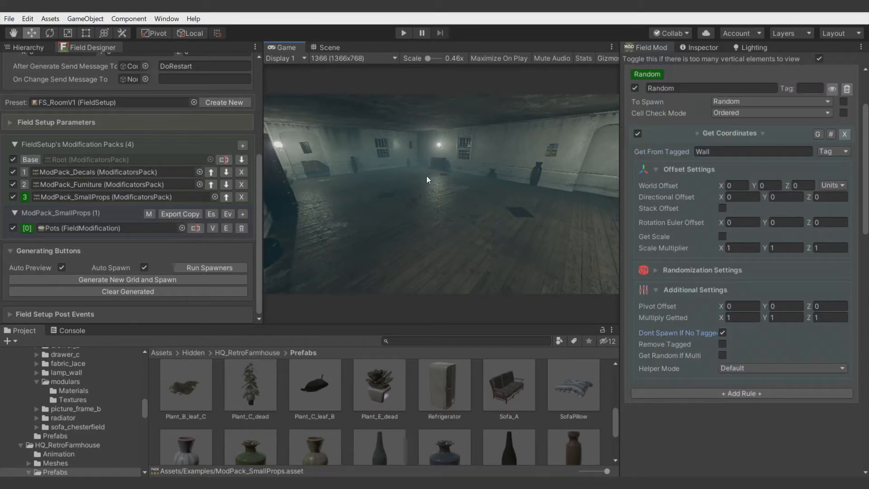
Set the pots' directional offset to Z 0.33 and their random offsets to 0.4 on X and Z.
left_click_drag(810, 198, 816, 197)
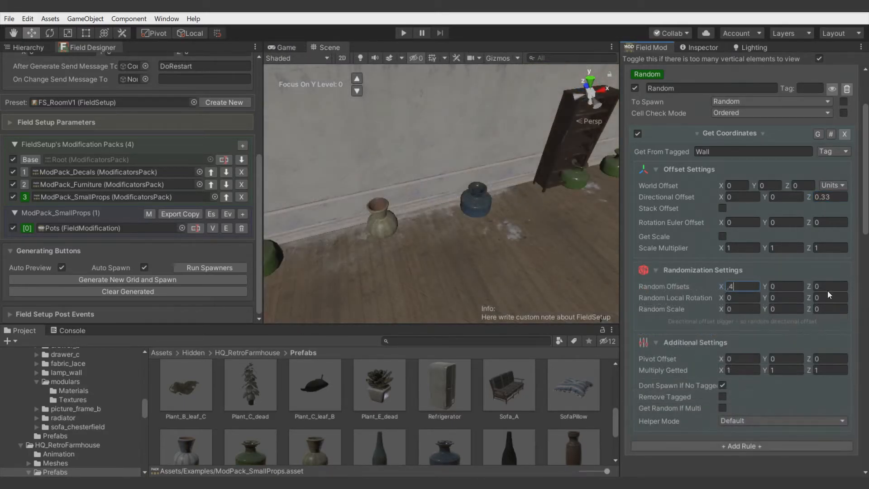
left_click(826, 286)
type(".4")
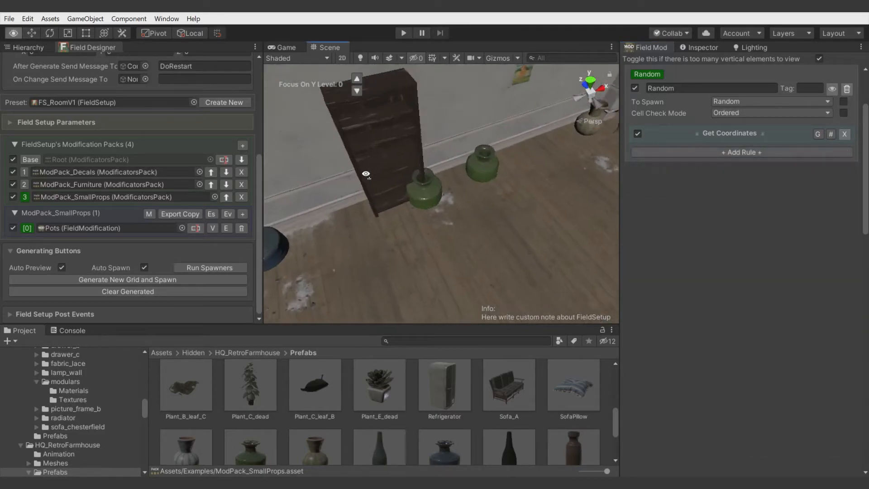
Add a Check If Collides rule to the Random pots spawner.
right_click_drag(366, 173, 467, 172)
left_click(701, 151)
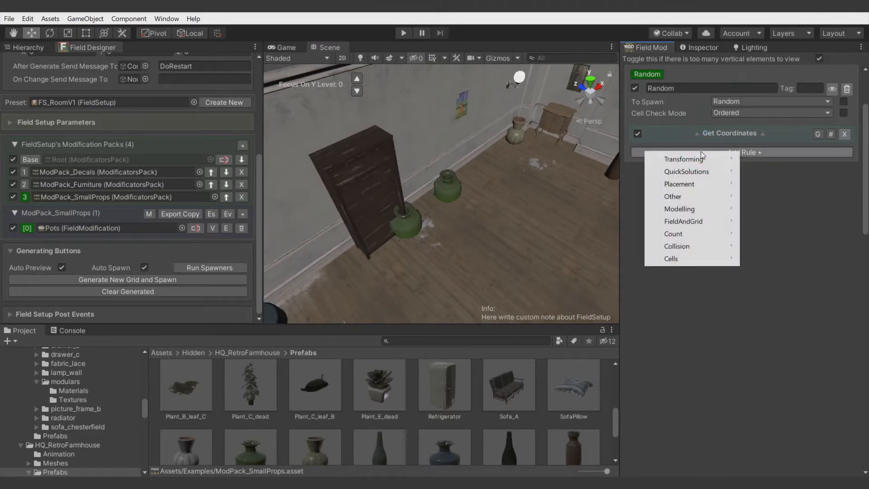
mouse_move(688, 245)
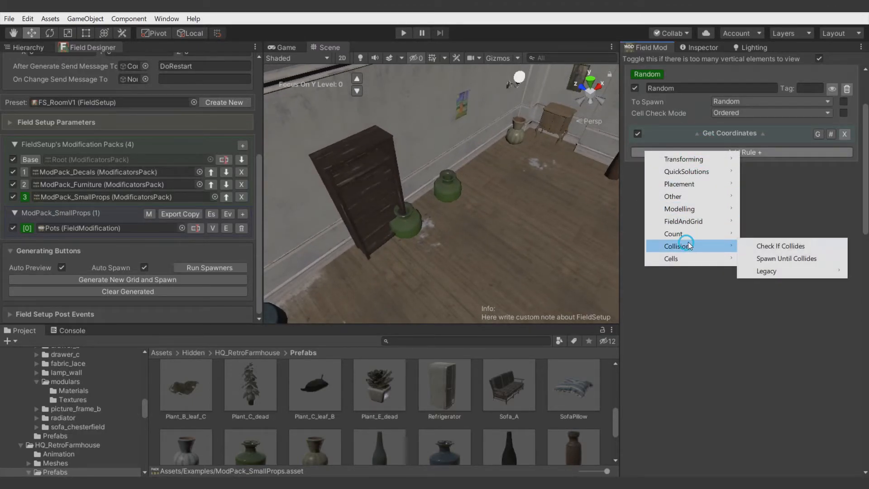
left_click(779, 245)
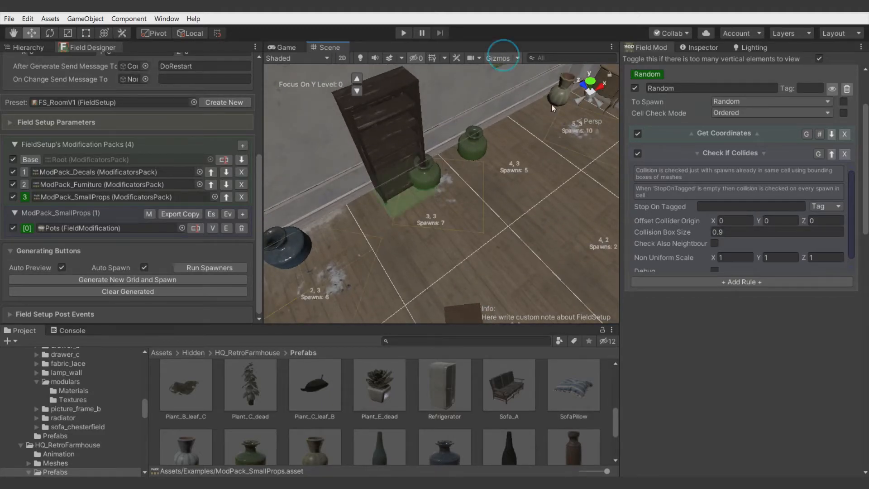
Inspect the pots' collision boxes around the bookshelf with the rule's Debug display, comparing with the rule off and on.
scroll(718, 242, "down", 1)
left_click(714, 264)
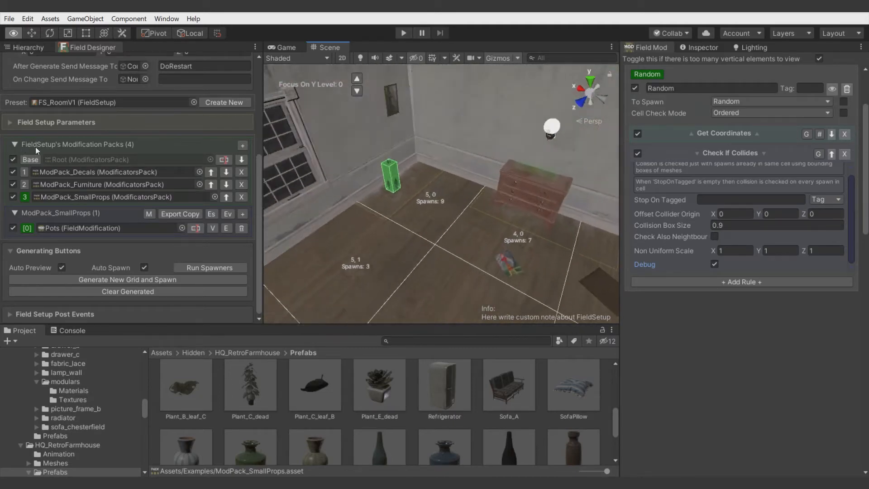
right_click_drag(137, 138, 445, 127)
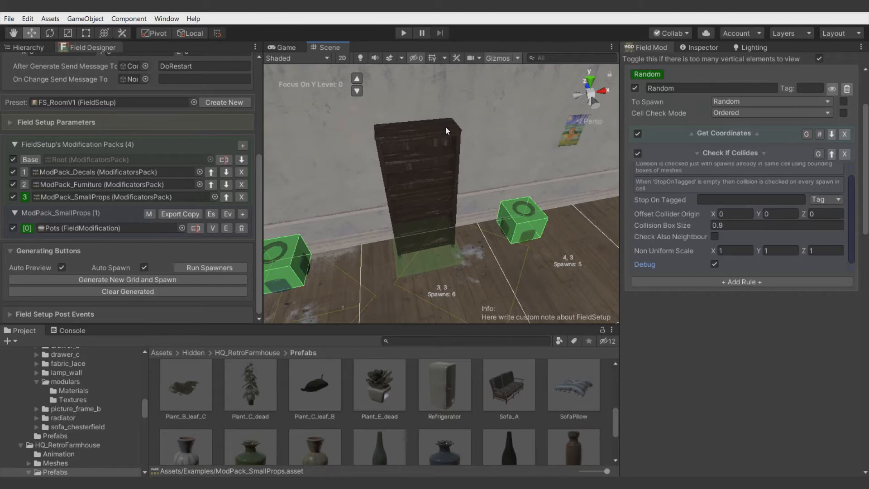
right_click_drag(491, 251, 489, 276)
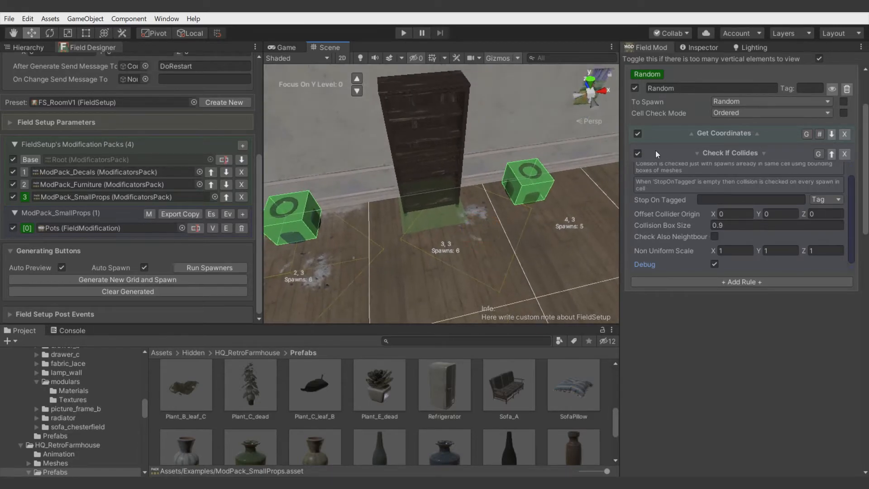
left_click(641, 151)
left_click(642, 151)
left_click(715, 265)
Add a Distance to other cells rule to the pots spawner and rename the spawner Vase.
right_click_drag(512, 186, 743, 282)
left_click(742, 282)
mouse_move(695, 311)
left_click(760, 311)
left_click(682, 88)
type("Vase")
key("ctrl+a")
Make the distance rule measure to objects tagged Vase, matched by name.
left_click(724, 336)
type("Vase")
left_click(837, 335)
left_click(814, 377)
right_click_drag(511, 190, 487, 189)
Add a Spawning Propability rule set to 0.273 and set the distance to other vases to 2 cells.
left_click(680, 378)
left_click(642, 348)
left_click(741, 395)
left_click(742, 347)
type("2")
right_click_drag(382, 245, 392, 227)
left_click(741, 395)
Set the Vase spawner's Cell Check Mode to Random and hide the scene gizmos.
scroll(679, 154, "up", 1)
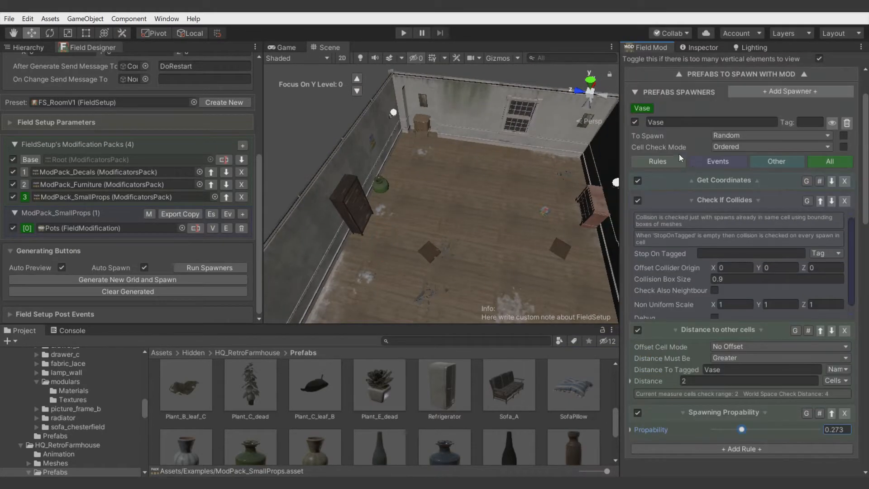
left_click(721, 147)
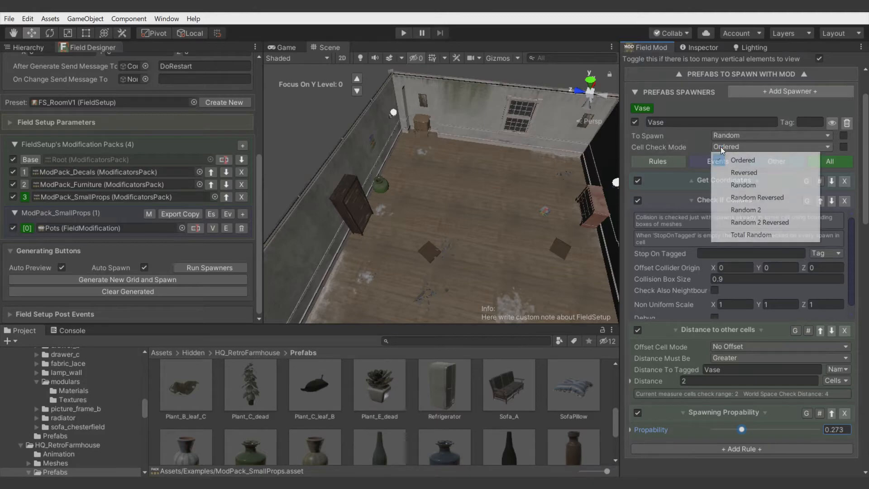
left_click(749, 185)
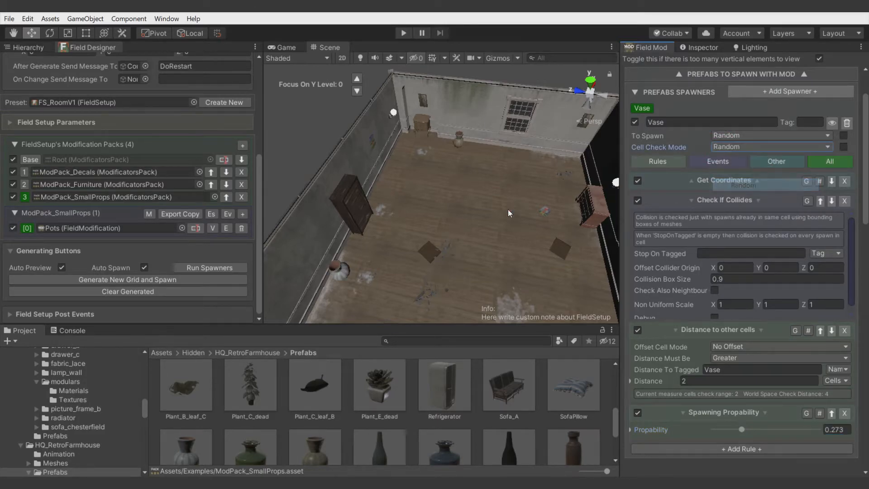
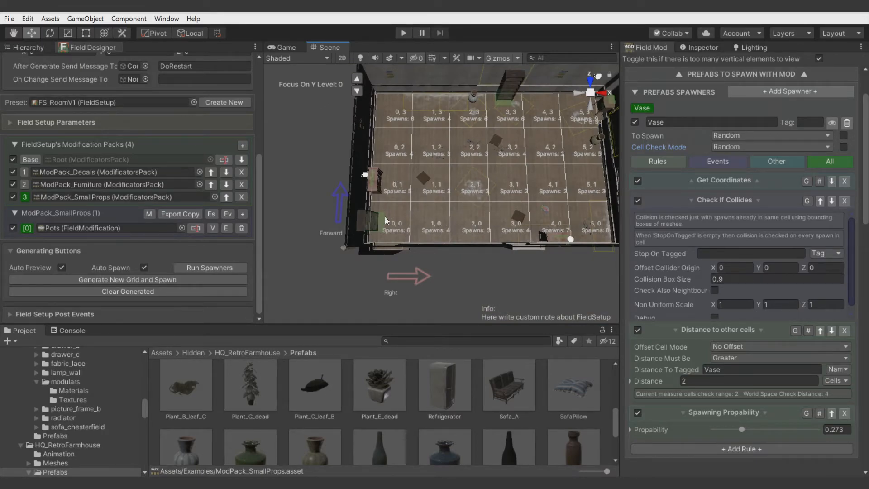
right_click_drag(470, 181, 686, 143)
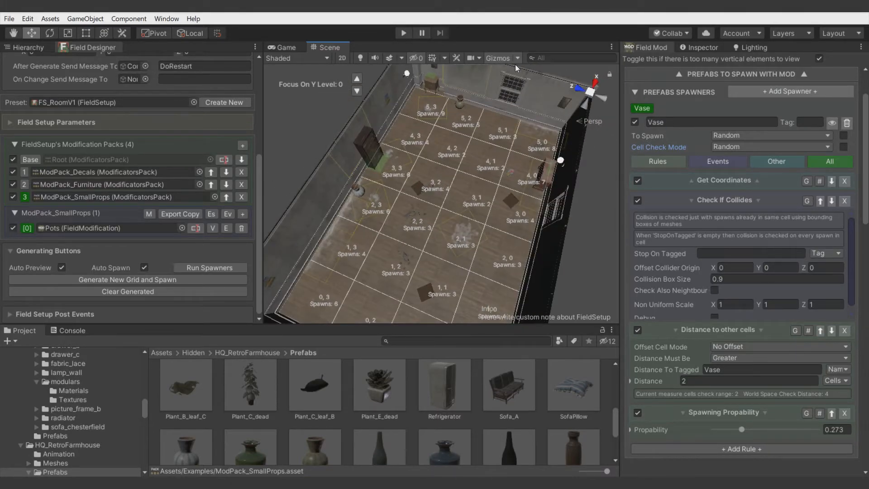
left_click(497, 56)
right_click_drag(431, 200, 459, 289)
Add a new field modificator named Radiator to ModPack_Furniture.
left_click(24, 184)
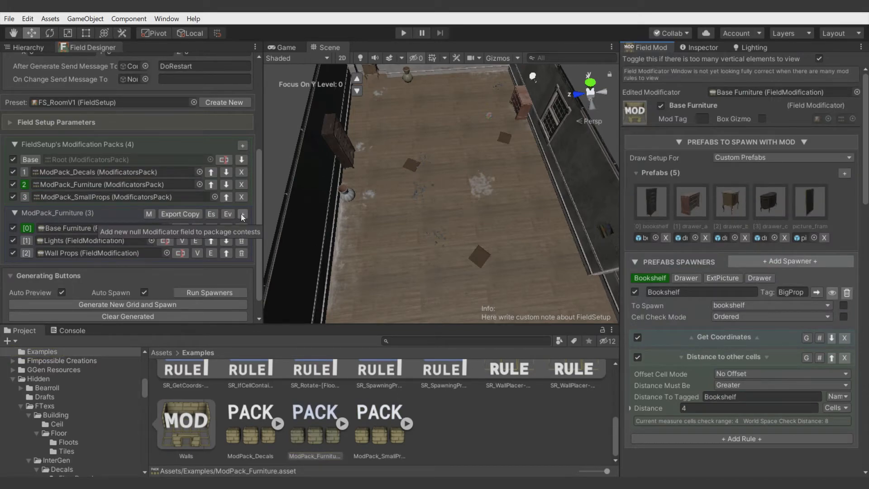
left_click(243, 214)
left_click(186, 266)
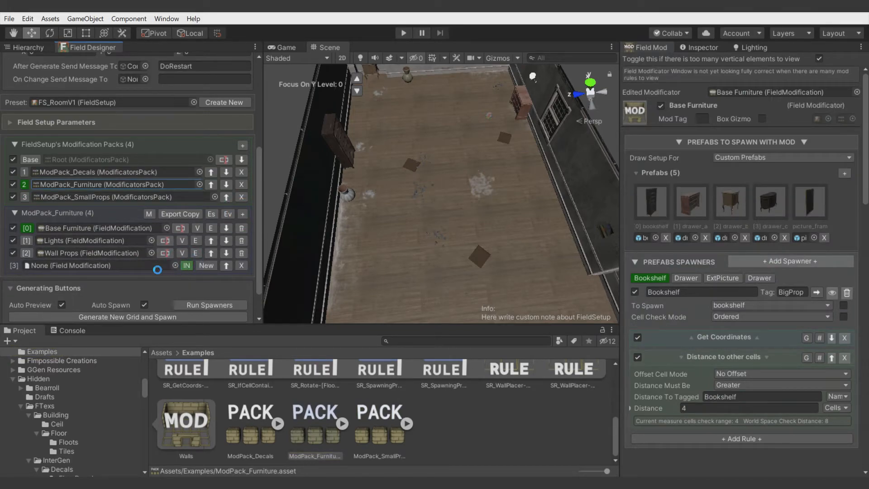
type("Radiato")
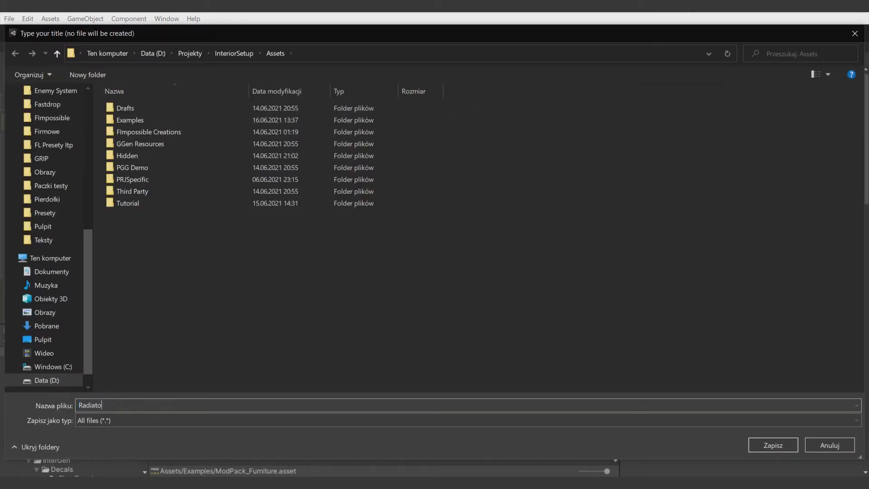
type("r")
key("Return")
Add the radiator prefab to the Radiator modificator and create a spawner for it.
left_click(843, 173)
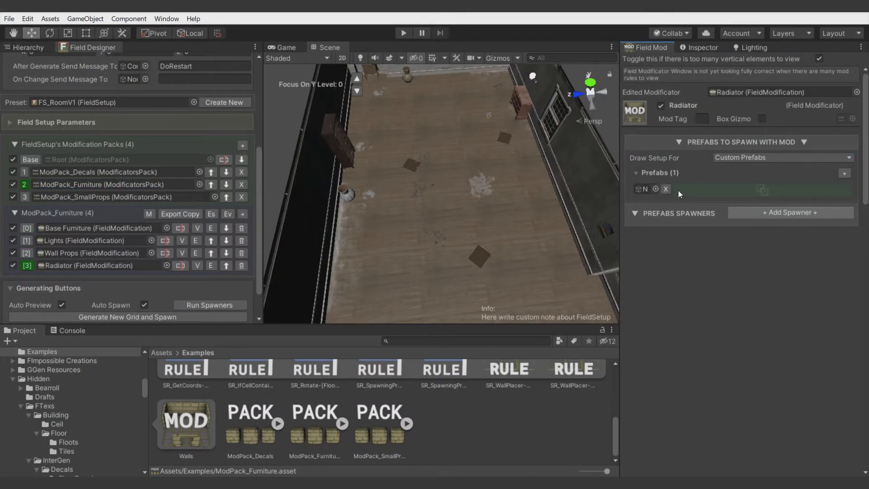
left_click(656, 189)
type("radia")
double_click(469, 148)
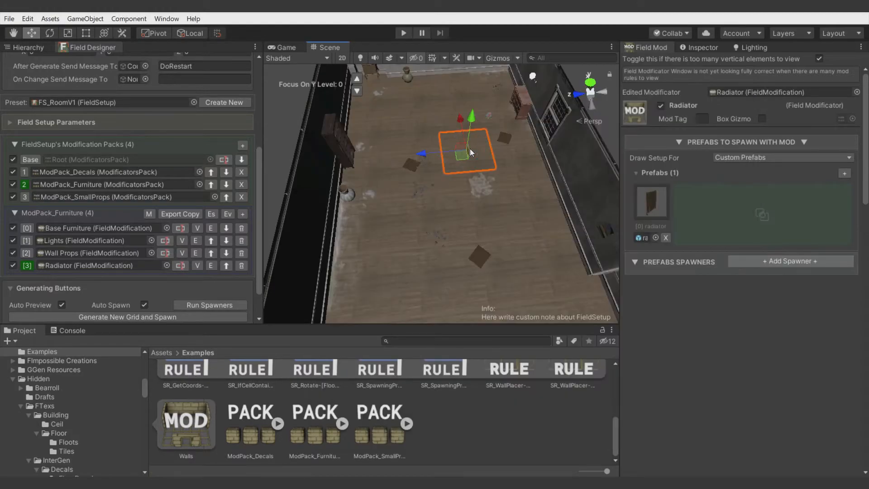
left_click(729, 260)
left_click(752, 291)
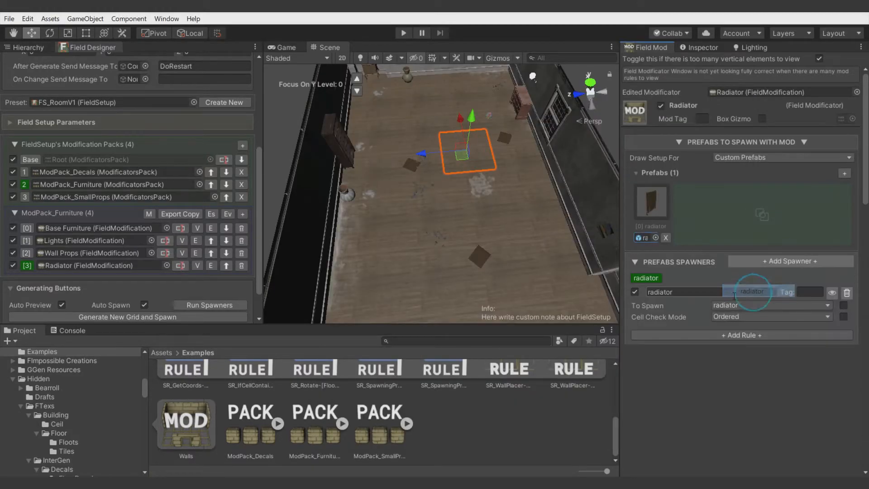
Add a Get Coordinates rule from tag Wall with directional offset Z 0.1 and Dont Spawn If No Tagged enabled.
left_click(701, 332)
mouse_move(687, 352)
left_click(790, 401)
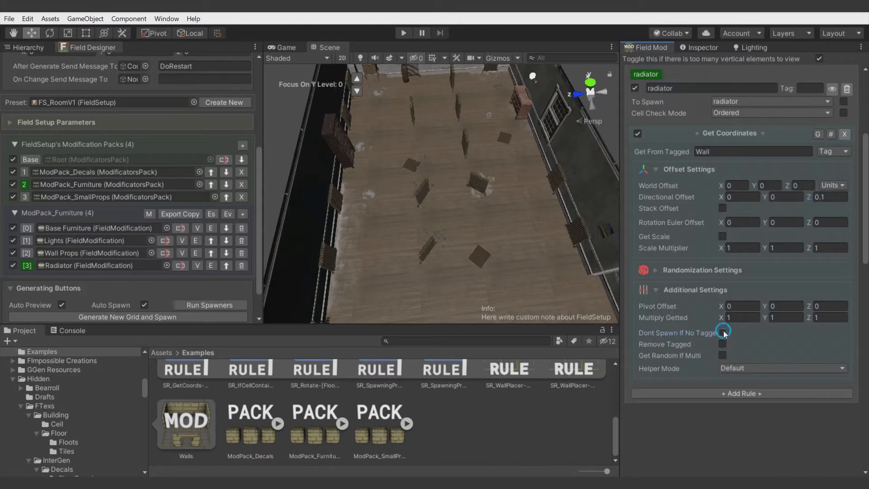
left_click(722, 333)
right_click_drag(538, 248, 416, 247)
key("w")
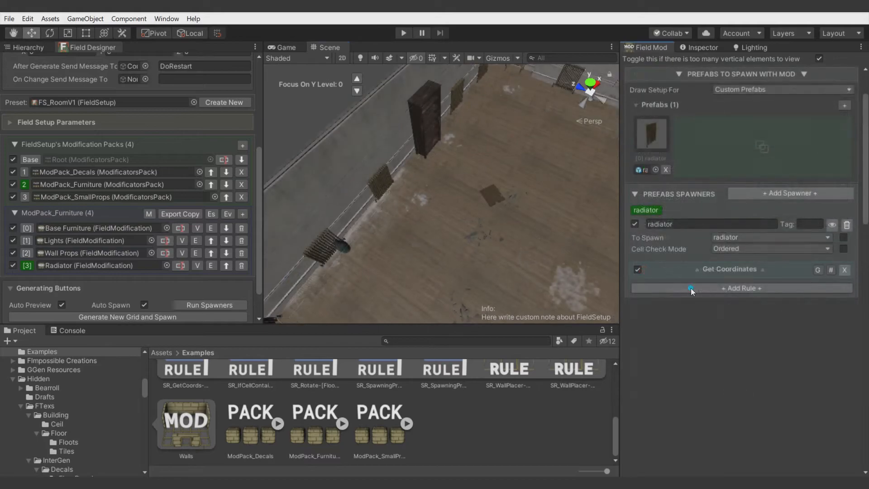
Add a negated If cell contains Tag rule for Prop,BigProp to the radiator spawner.
left_click(691, 288)
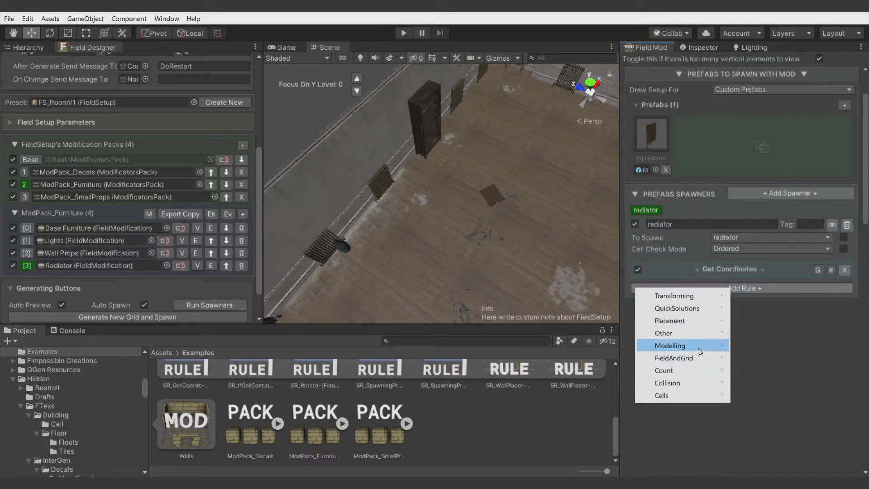
mouse_move(689, 324)
left_click(817, 355)
left_click(743, 305)
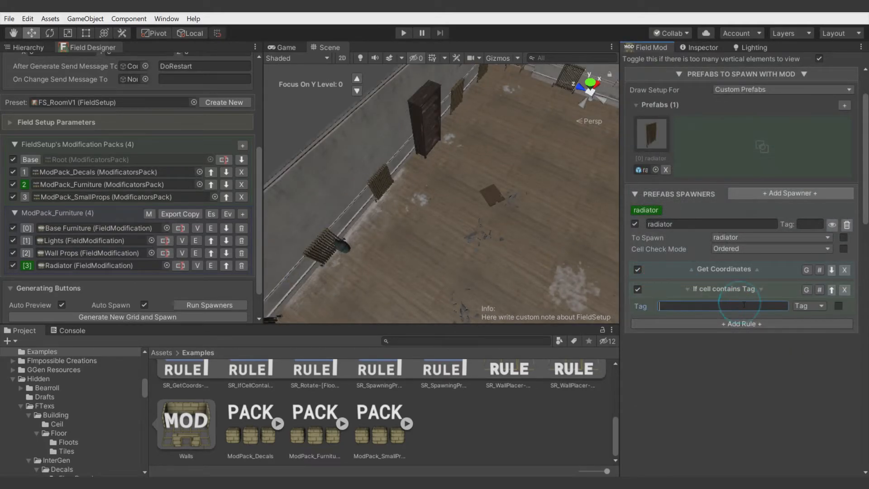
type("Prop,Big")
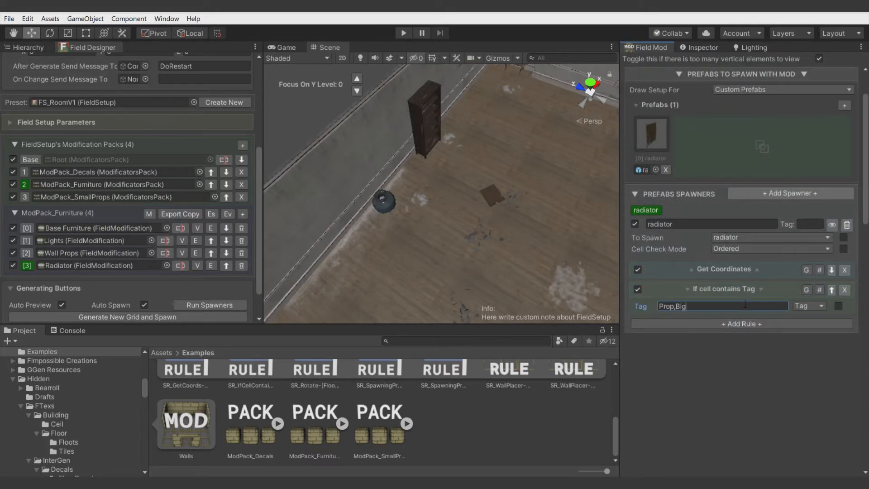
type("Prop")
left_click(819, 289)
Rename the spawner Radiator and add a Distance to other cells rule: greater than 4 cells from Radiator, matched by name.
left_click(724, 324)
mouse_move(683, 356)
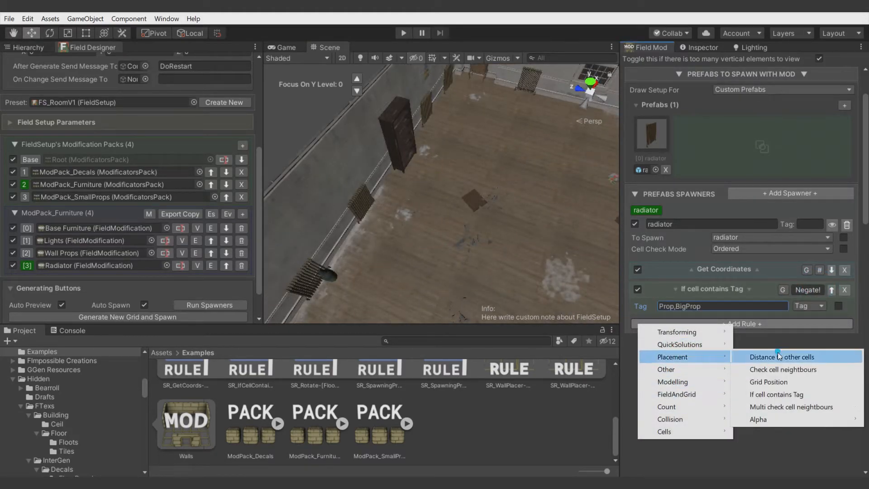
left_click(777, 355)
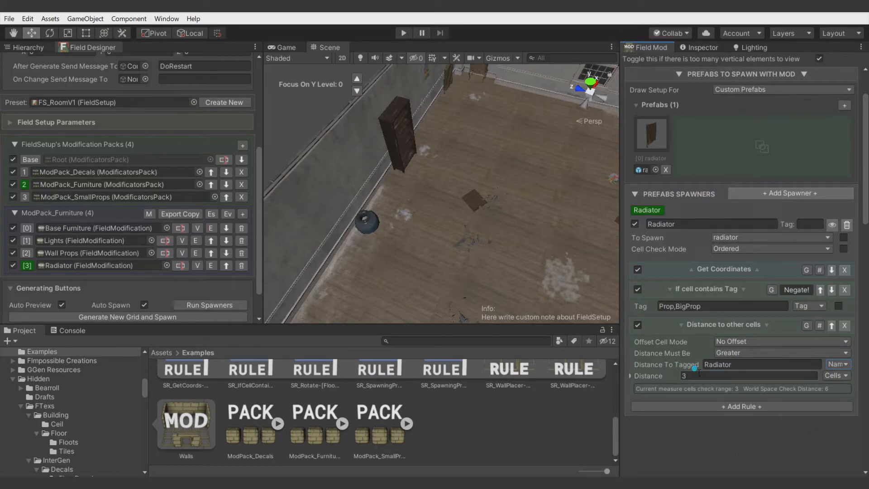
left_click(700, 375)
type("4")
right_click_drag(438, 199, 488, 223)
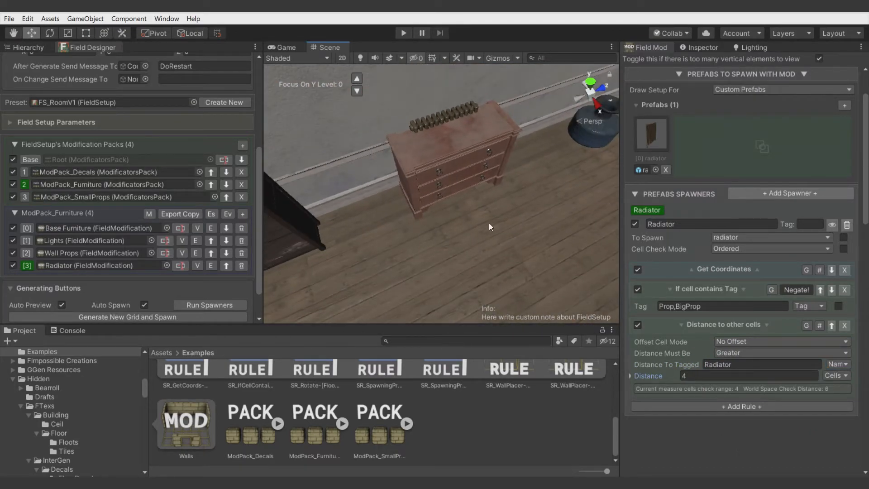
right_click_drag(412, 153, 174, 240)
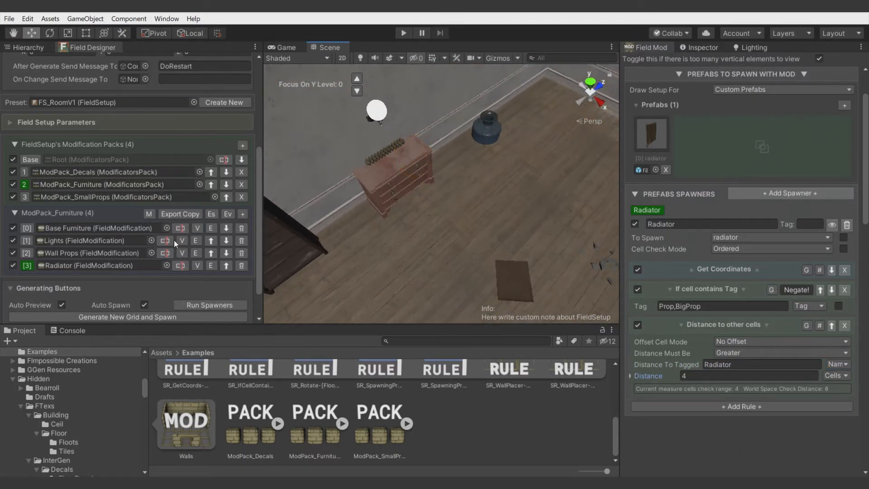
Set the Base Furniture modificator's mod tag to Prop and generate a new grid with spawns.
left_click(27, 253)
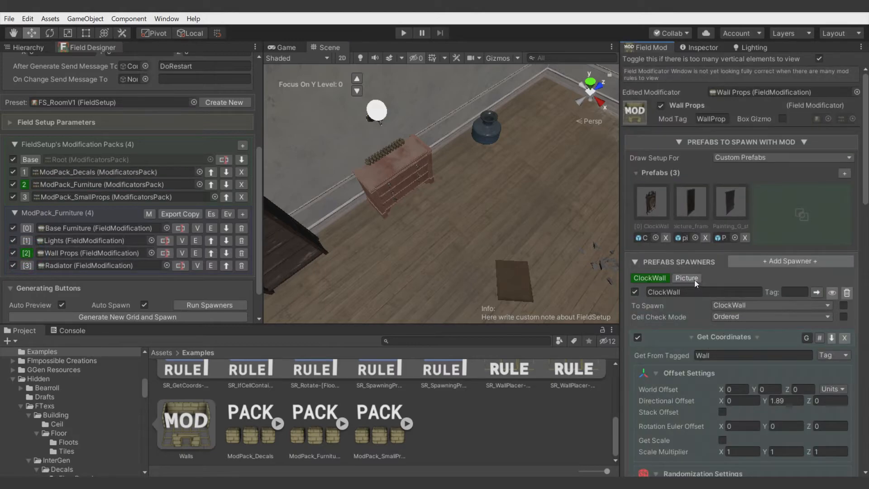
left_click(28, 240)
left_click(27, 228)
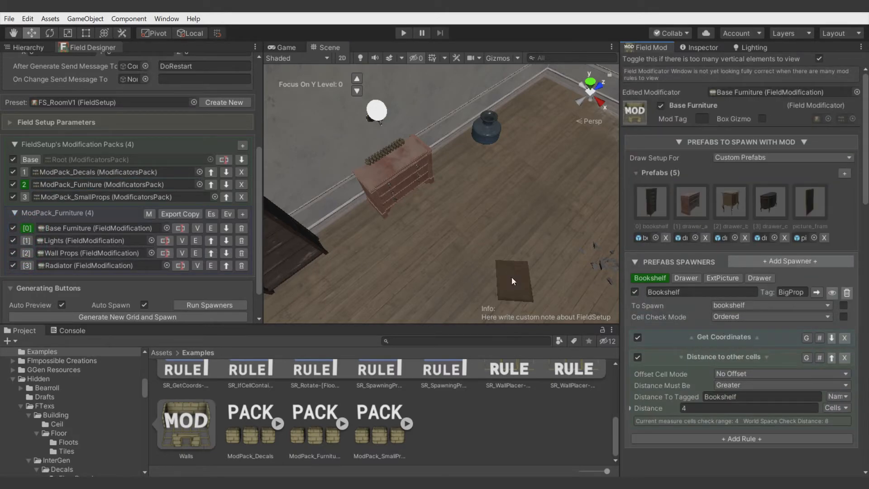
left_click(686, 278)
left_click(779, 292)
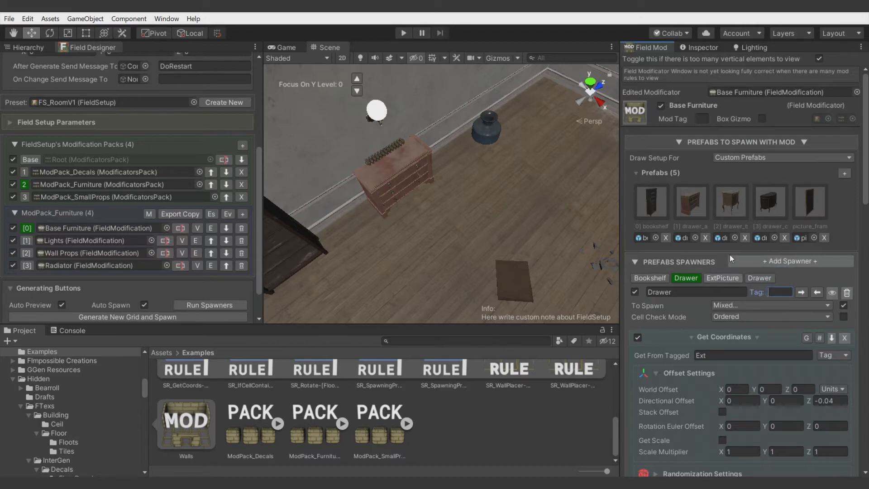
left_click(701, 119)
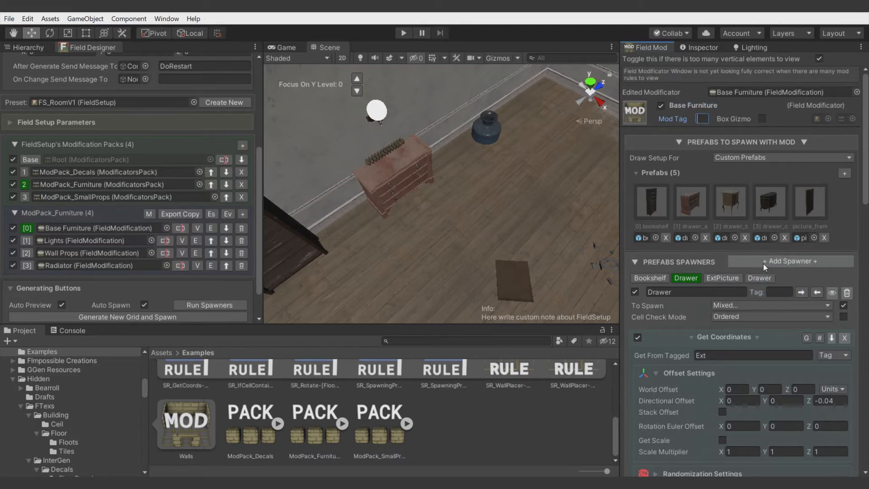
type("Prop")
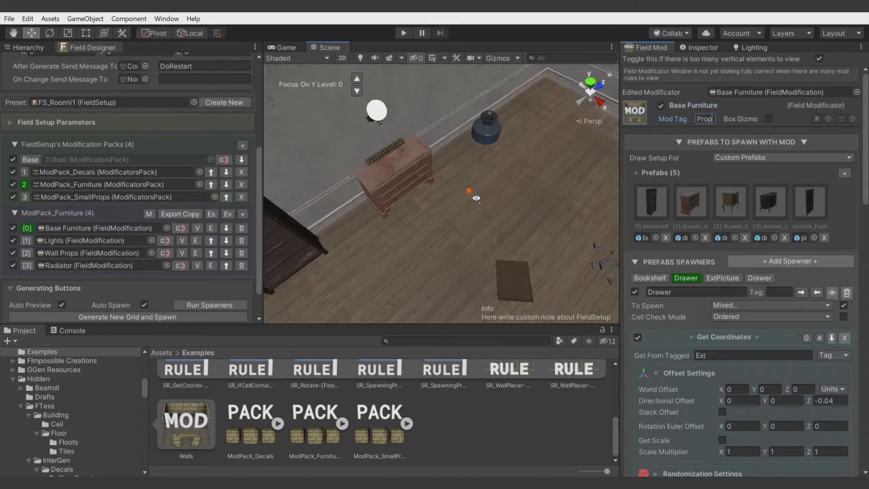
right_click_drag(476, 198, 486, 197)
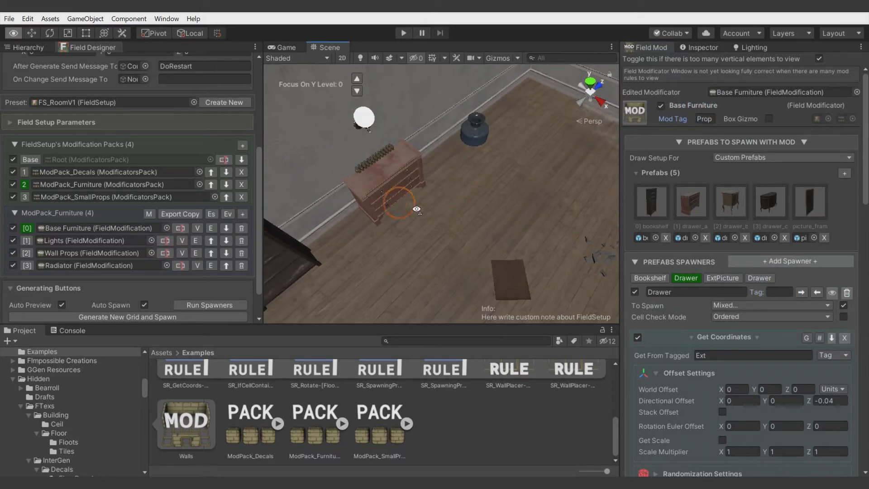
left_click(132, 318)
right_click_drag(480, 258, 676, 186)
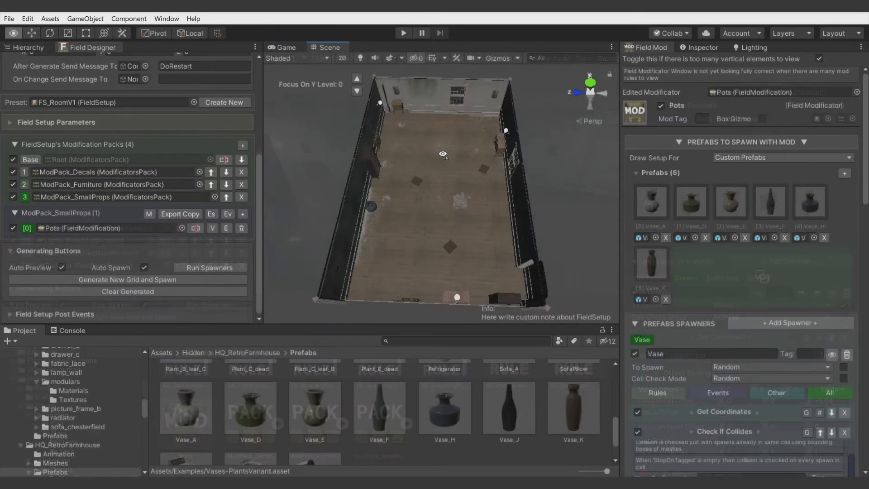
right_click_drag(353, 163, 424, 175)
right_click_drag(480, 122, 411, 201)
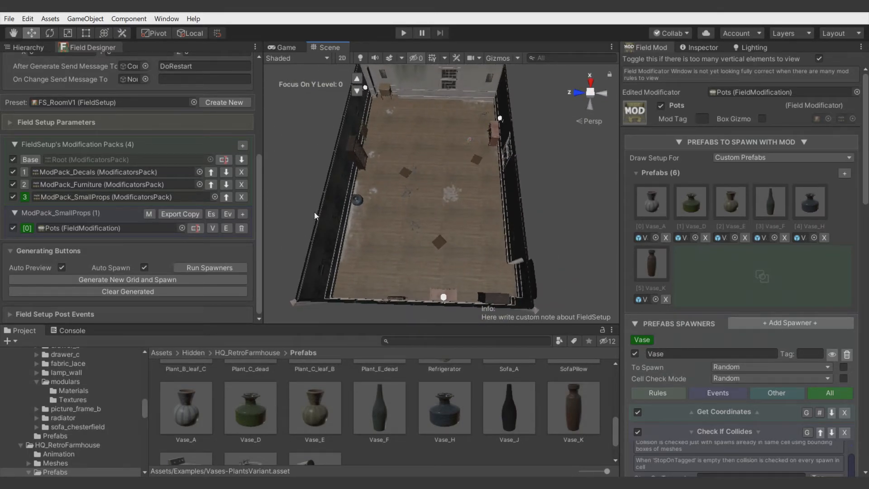
scroll(337, 167, "up", 3)
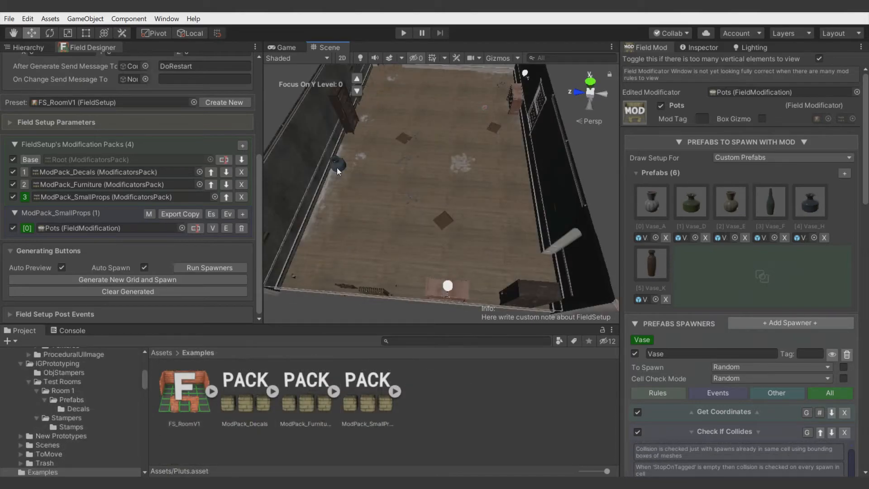
Rename the Pots modificator in ModPack_SmallProps to Vases.
left_click(193, 226)
type("Vases")
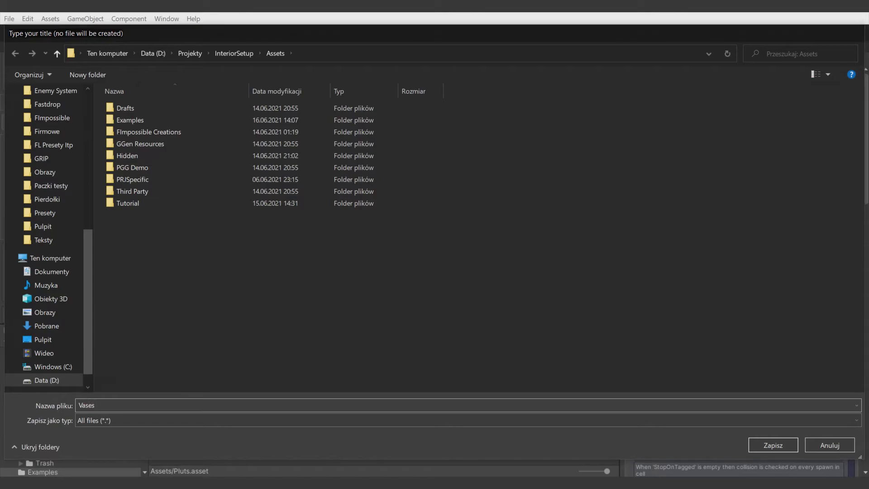
key("Return")
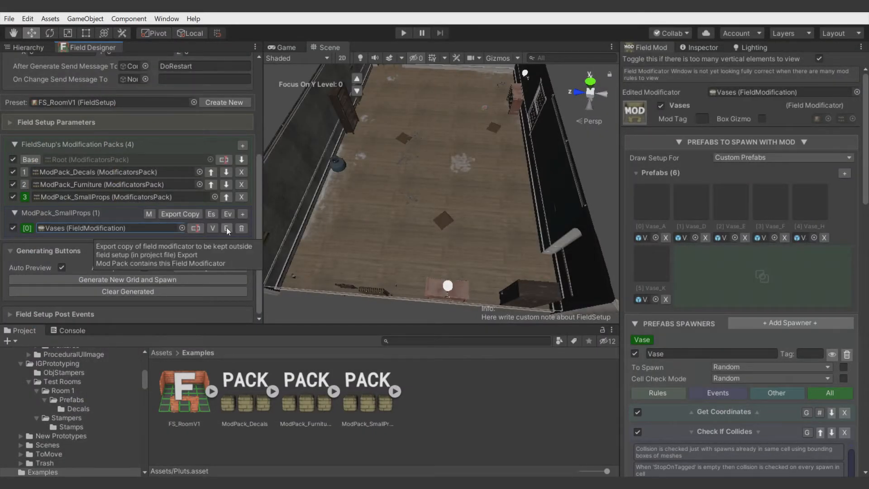
Export a copy of the Vases modificator as an asset file named Plants.
left_click(226, 228)
left_click_drag(95, 405, 73, 401)
type("Plants")
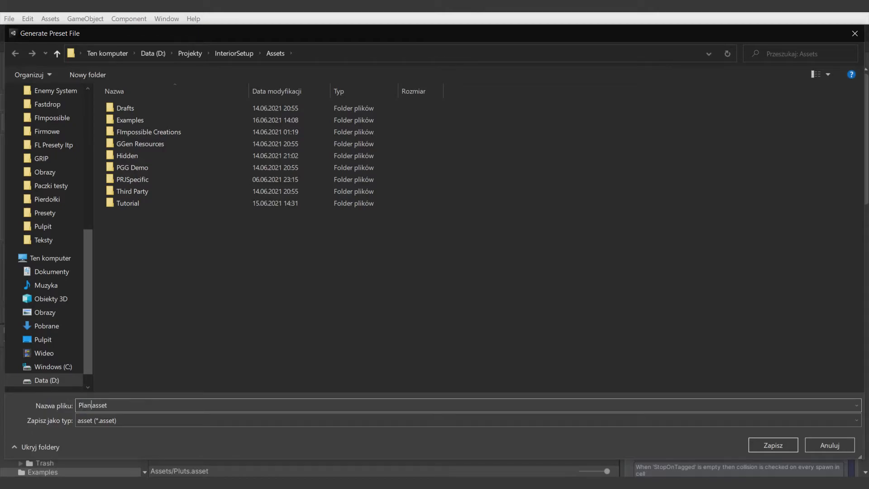
key("Return")
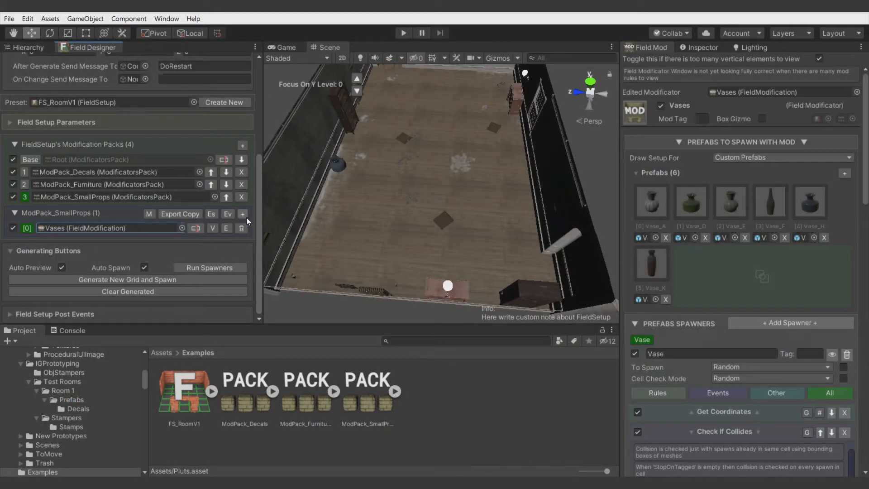
Add a second modificator slot to ModPack_SmallProps and assign the Plants modificator to it.
left_click(245, 215)
left_click(175, 240)
type("plan")
double_click(358, 124)
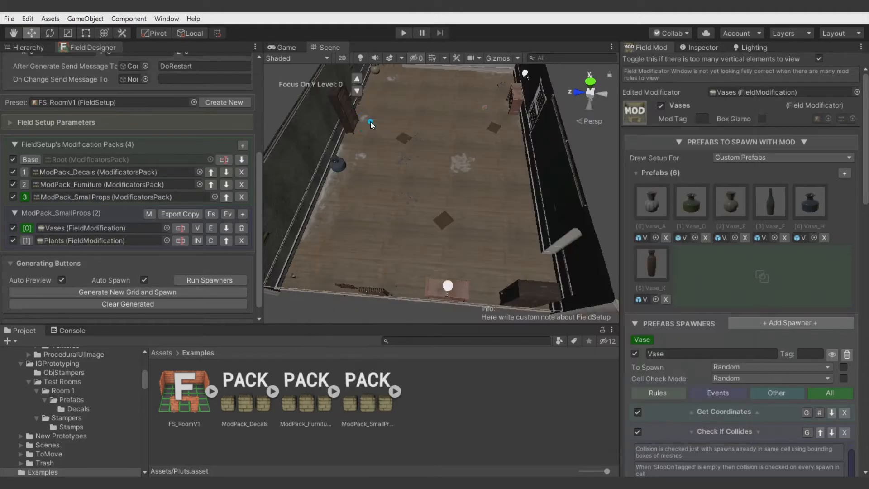
Embed the Plants modificator inside ModPack_SmallProps and delete the external Plants asset from the project.
left_click(126, 239)
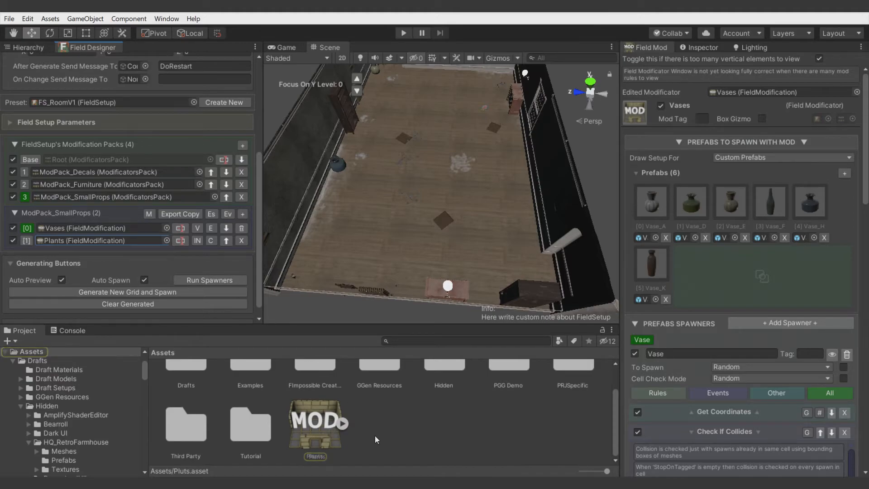
left_click(188, 280)
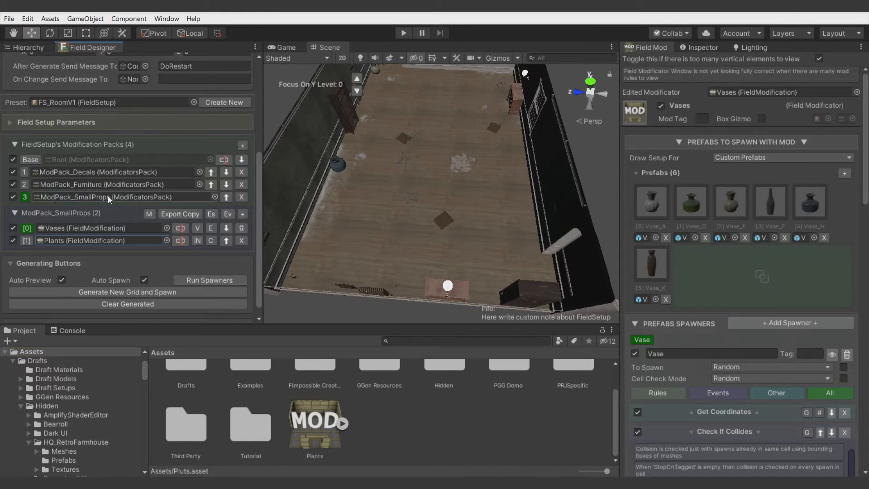
left_click(198, 240)
left_click(307, 426)
key("Delete")
key("Return")
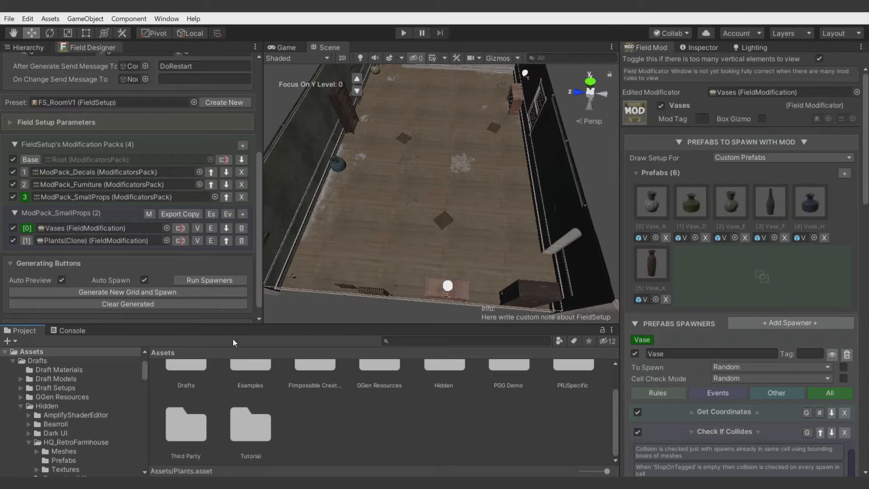
Rename the embedded Plants(Clone) modificator to Plants.
left_click(174, 241)
key("End")
key("BackSpace")
key("BackSpace")
key("BackSpace")
key("BackSpace")
key("BackSpace")
key("BackSpace")
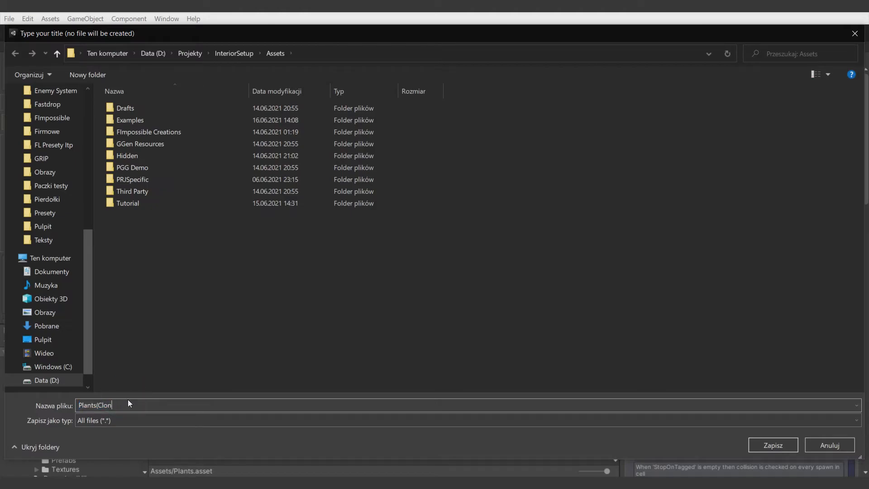
key("BackSpace")
key("Return")
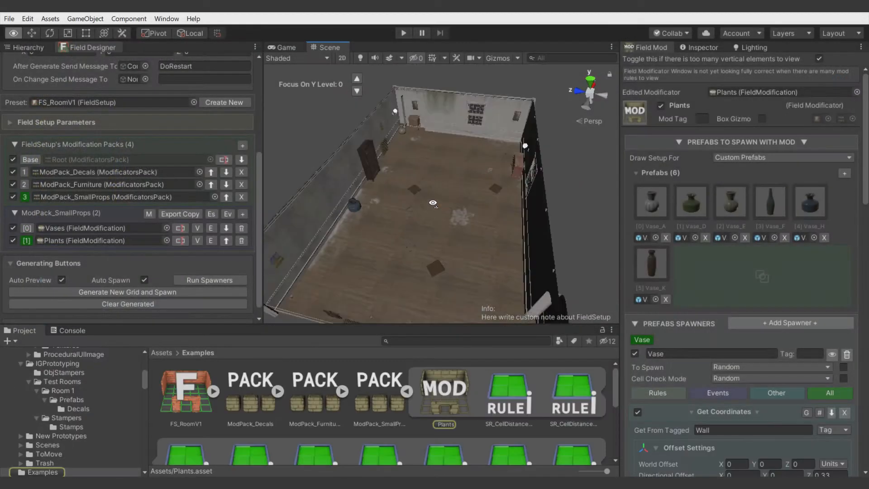
Replace the vase prefabs of the Plants modificator with dead plant prefabs such as Plant_A_dead, Plant_B_dead and Plant_E_dead.
right_click_drag(433, 201, 716, 323)
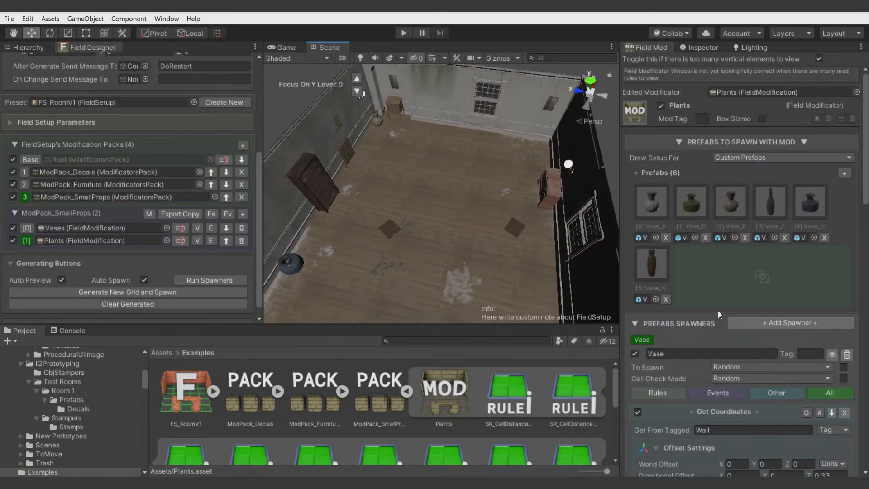
left_click(820, 237)
left_click(820, 237)
left_click(784, 237)
left_click(744, 238)
left_click(705, 237)
left_click(656, 237)
scroll(674, 242, "up", 10)
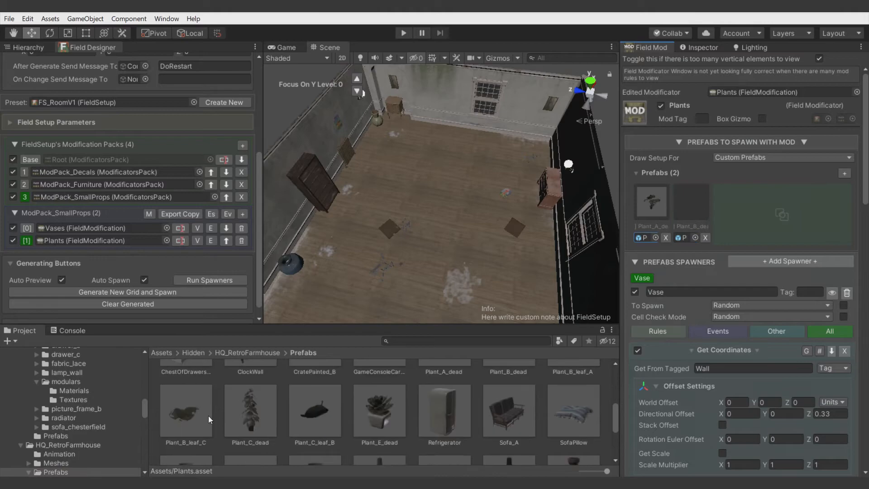
left_click(375, 418)
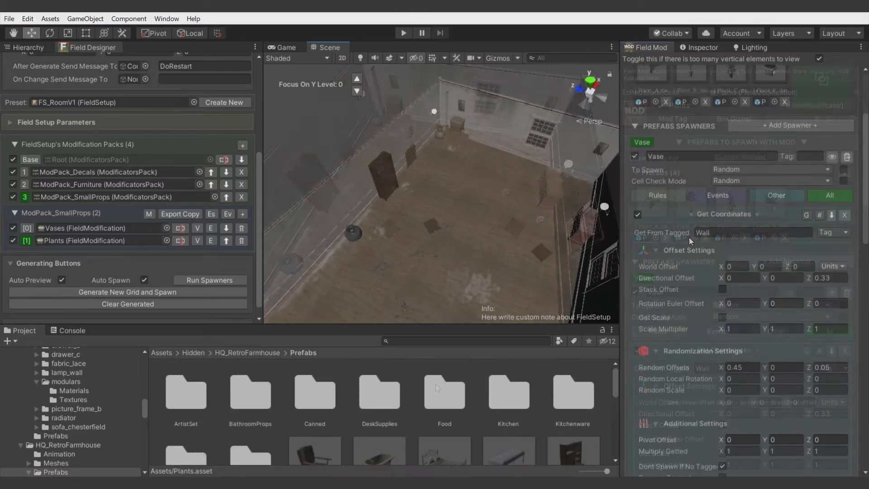
Set the spawner's Cell Check Mode to Random 2, rename it Plant and point its distance rule at Plant.
left_click_drag(530, 199, 565, 232, "alt")
left_click(731, 181)
left_click(758, 244)
scroll(694, 321, "down", 7)
scroll(677, 276, "up", 9)
left_click(676, 224)
type("Plant")
scroll(692, 382, "down", 7)
scroll(694, 390, "down", 1)
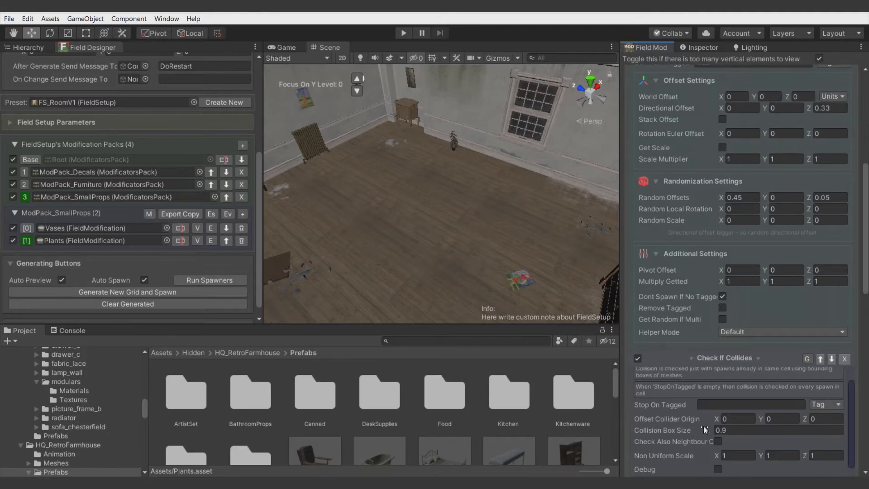
Disable the Plant spawner's Check If Collides and Spawning Propability rules and inspect the plants along the walls.
scroll(692, 271, "up", 6)
left_click(704, 248)
scroll(703, 274, "down", 1)
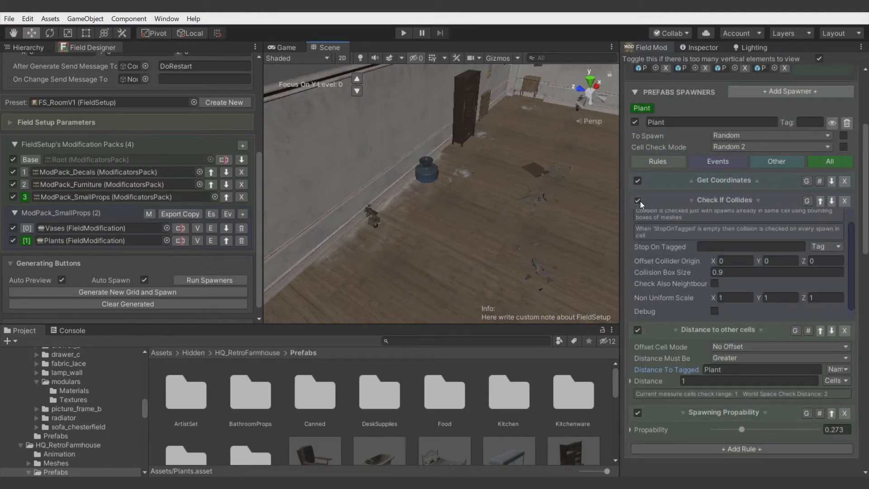
left_click(638, 200)
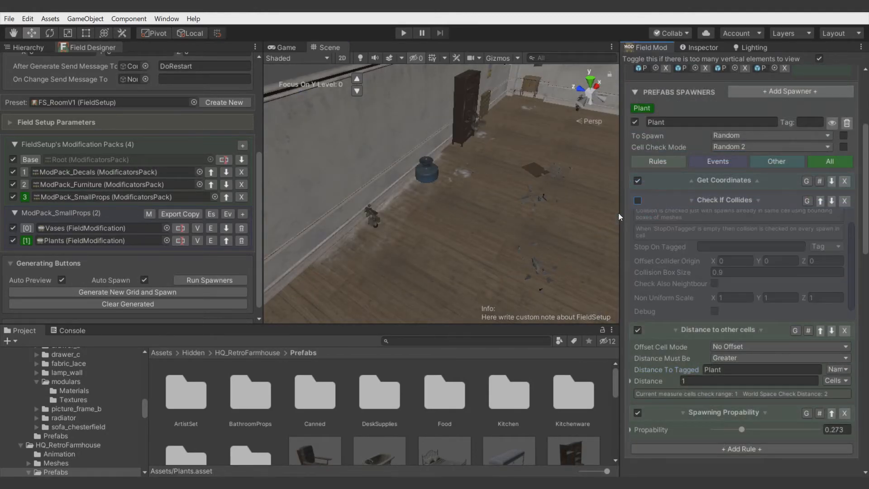
left_click(639, 413)
right_click_drag(407, 254, 318, 287)
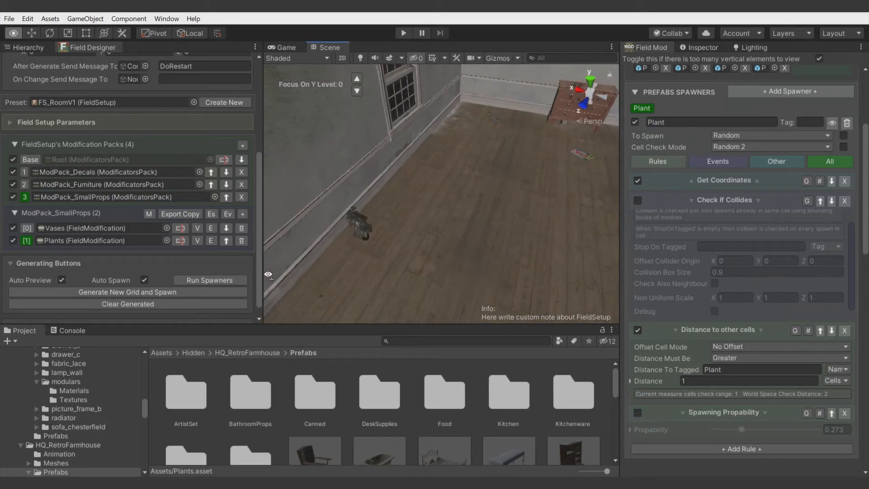
key("w")
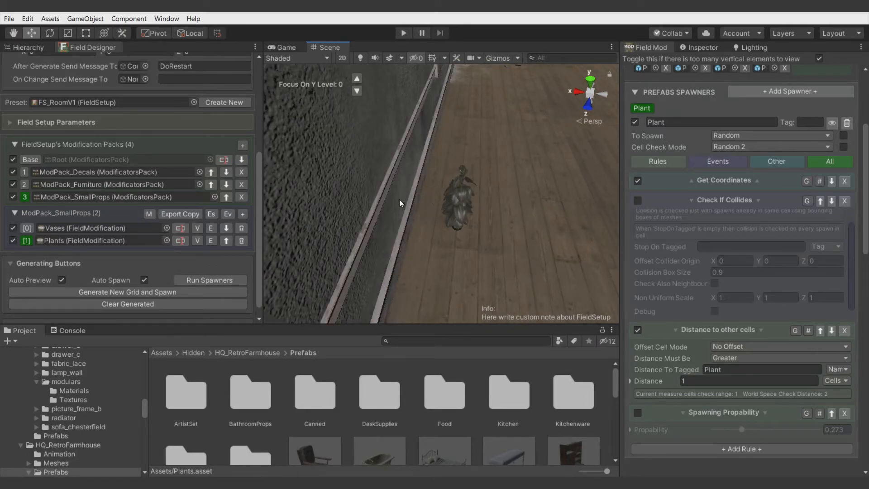
Adjust the directional Z offset in the Plant spawner's Get Coordinates rule.
right_click_drag(394, 213, 733, 222)
left_click(720, 181)
left_click(823, 244)
left_click_drag(809, 245, 807, 246)
left_click(723, 181)
Add a Bounded Offset rule to the Plant spawner.
left_click(693, 260)
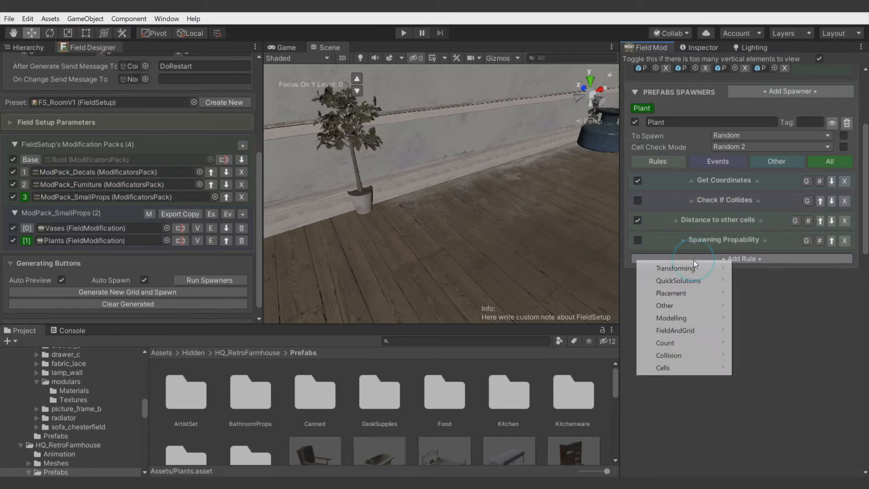
mouse_move(687, 268)
left_click(768, 268)
left_click_drag(442, 246, 565, 255, "alt")
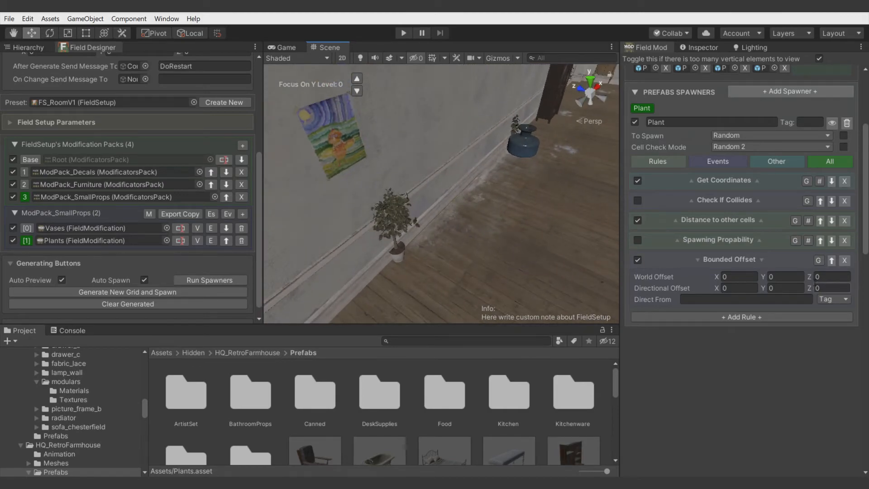
Set the Bounded Offset rule's directional Z offset to 0.45.
left_click(810, 277)
left_click(811, 288)
left_click_drag(811, 287, 820, 287)
left_click_drag(399, 214, 443, 185, "alt")
left_click(829, 289)
key("BackSpace")
type("5")
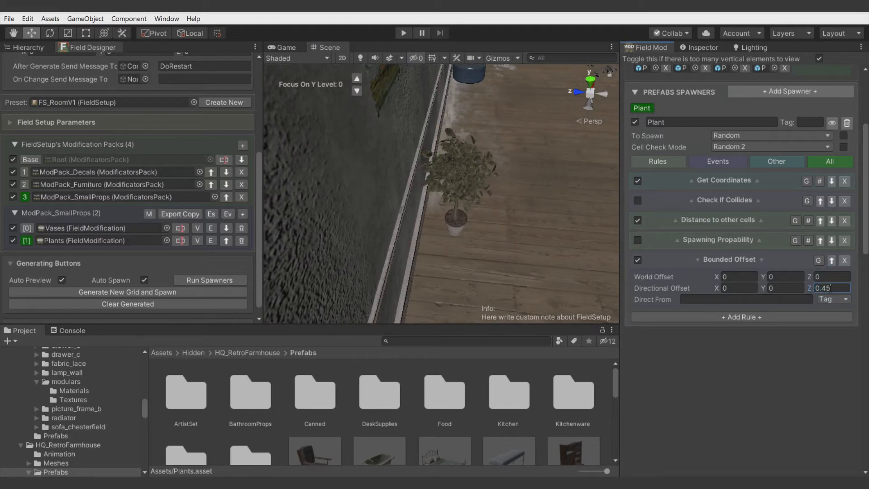
Re-enable the Check If Collides and Spawning Propability rules and raise the Plant spawner's spawning probability.
left_click_drag(519, 236, 611, 169, "alt")
scroll(611, 170, "down", 5)
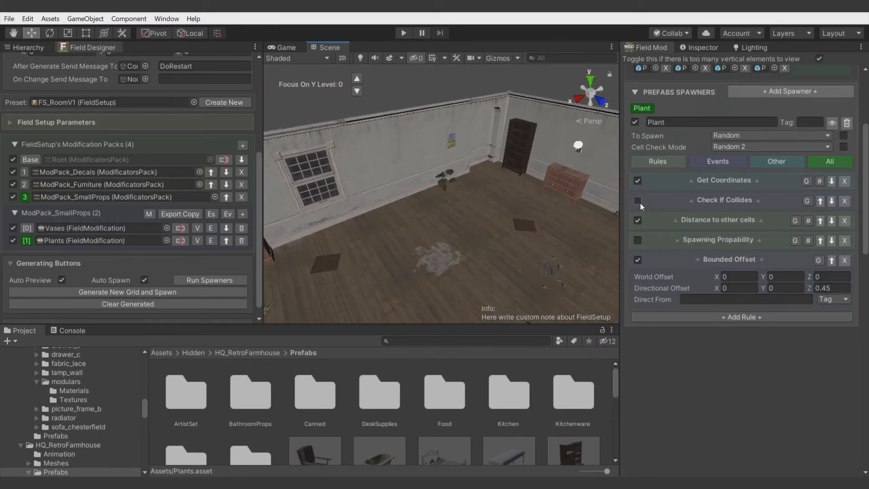
left_click(639, 202)
right_click_drag(562, 211, 1, 240)
left_click(638, 239)
left_click(713, 241)
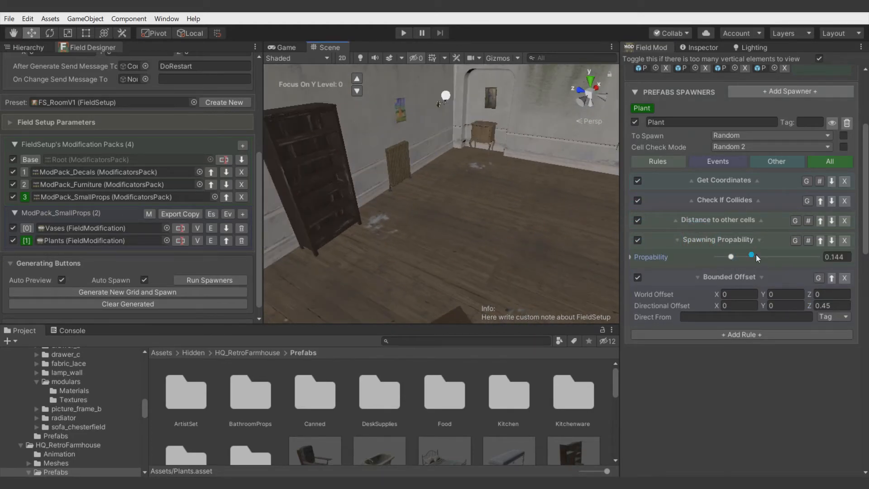
left_click_drag(753, 257, 793, 258)
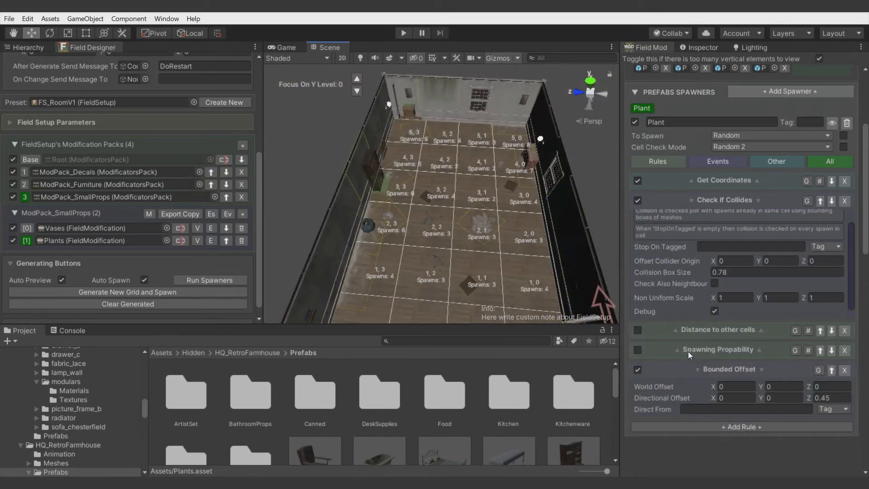
Move the Bounded Offset rule above Check If Collides to compare collision boxes, and return it to the end of the rules.
left_click(831, 370)
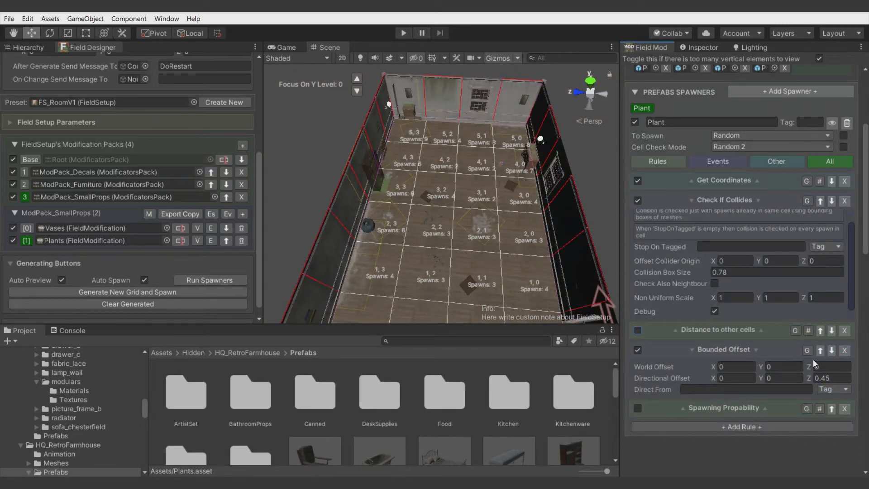
left_click(820, 350)
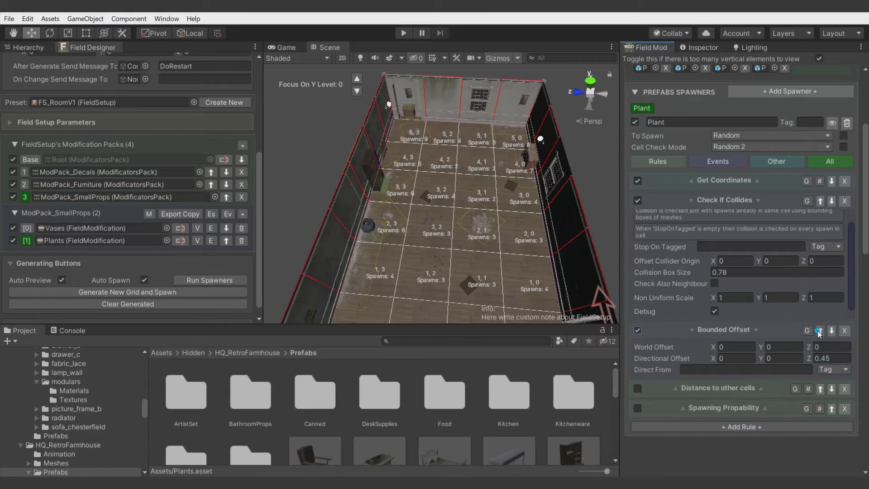
left_click(820, 330)
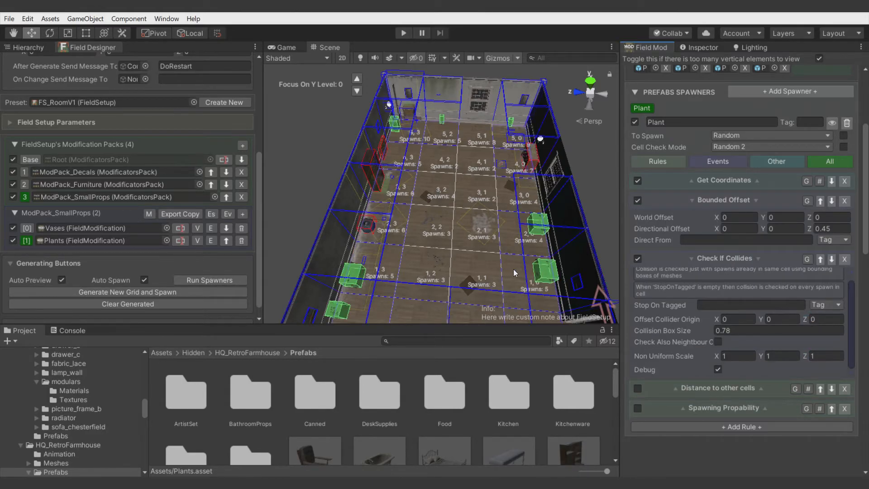
left_click(831, 201)
left_click(832, 330)
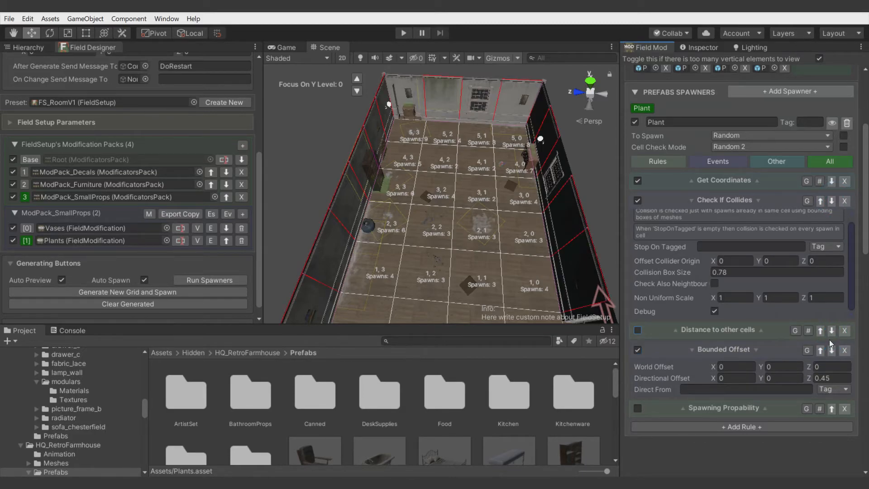
left_click(831, 351)
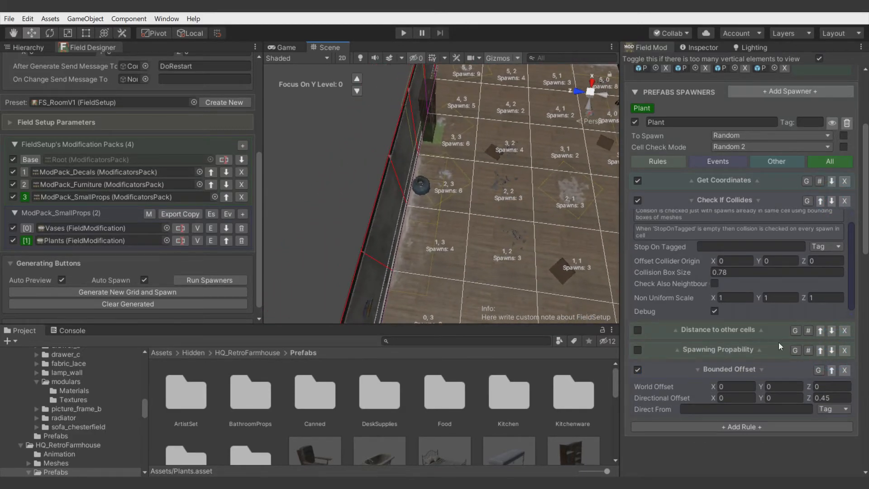
Reorder the Plant spawner's rules so that Bounded Offset runs directly before Check If Collides.
left_click(832, 370)
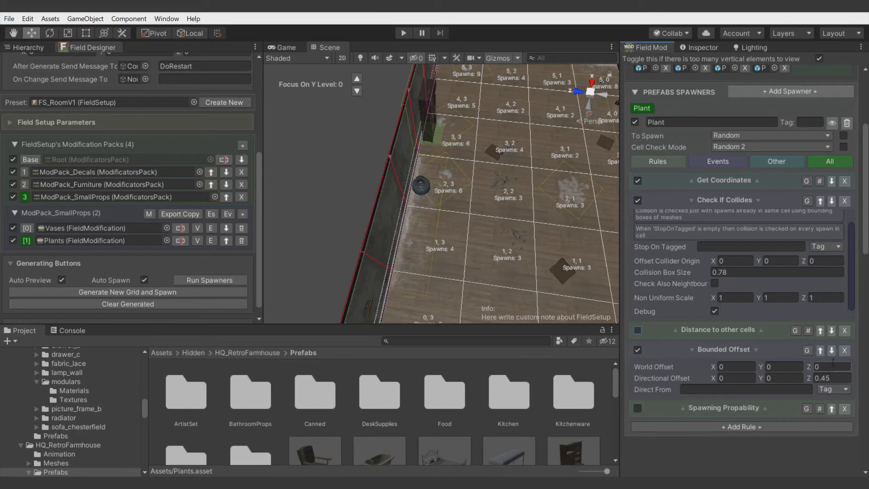
left_click(823, 350)
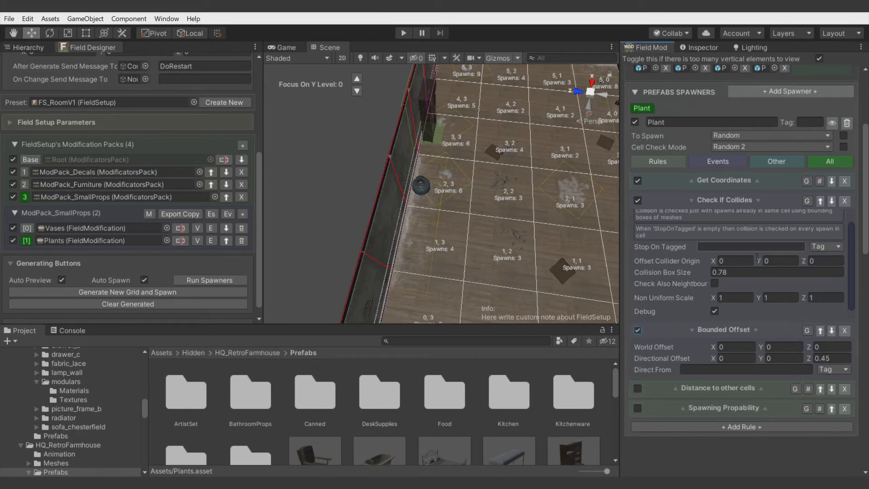
left_click(824, 330)
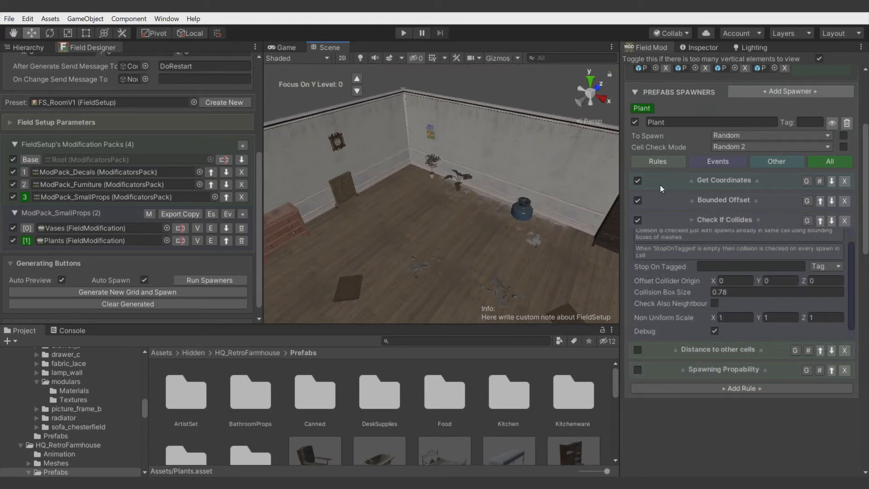
Enable the Plant spawner's Distance to other cells and Spawning Propability rules.
left_click(637, 349)
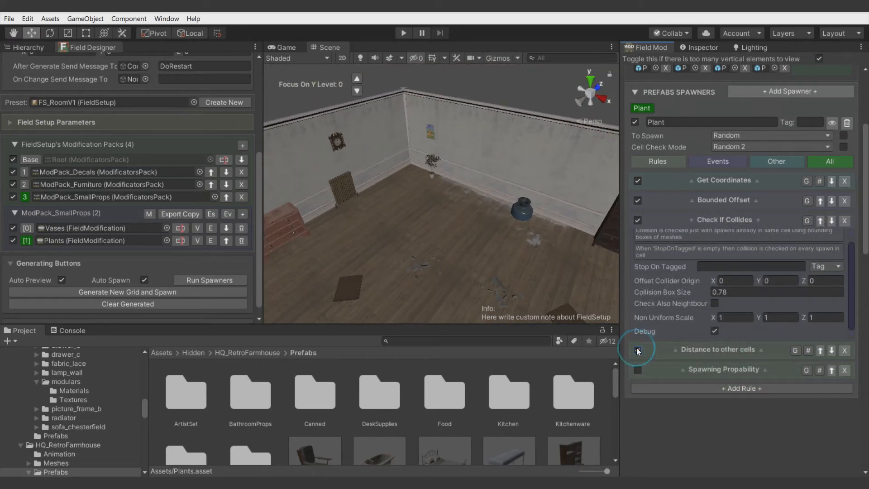
left_click(639, 370)
left_click_drag(444, 185, 439, 118, "alt")
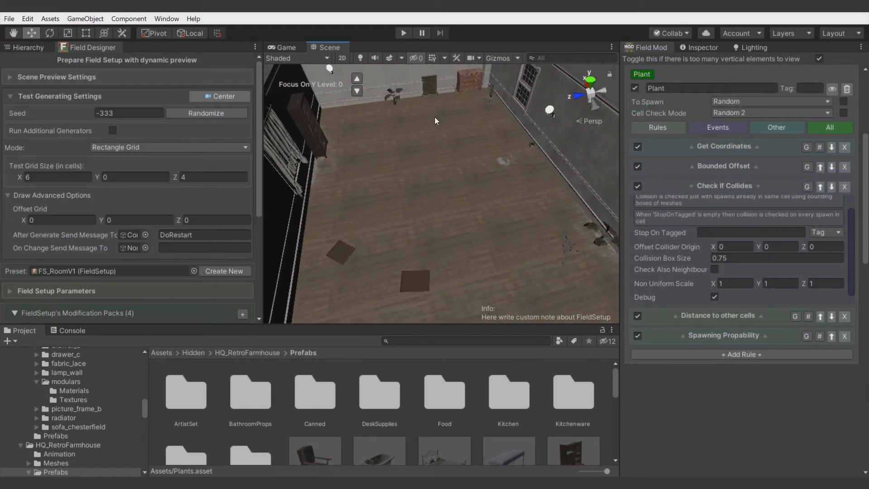
Set the test grid size to X 4 and Z 3 and generate a new grid with spawns.
left_click(51, 173)
type("4")
left_click(191, 175)
type("3")
scroll(171, 195, "down", 6)
left_click(143, 289)
left_click_drag(334, 181, 396, 139, "alt")
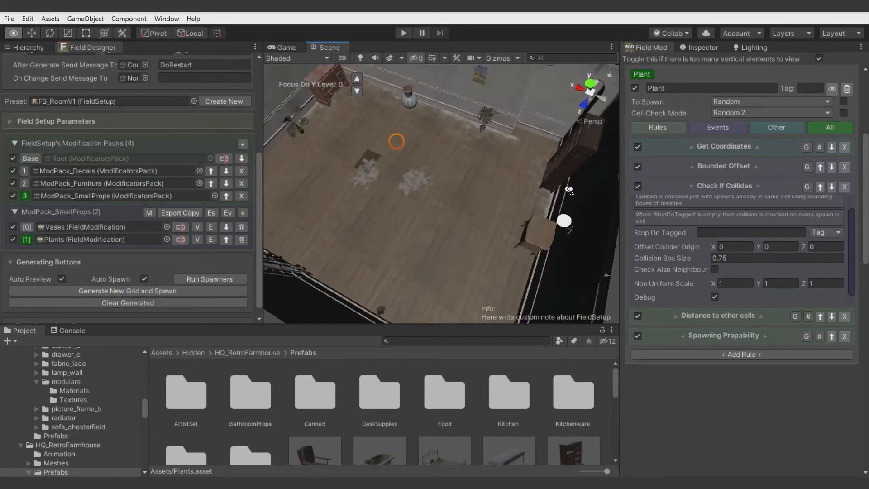
Randomize the generation seed several times to check the spawned plants and props in different room layouts.
left_click(204, 75)
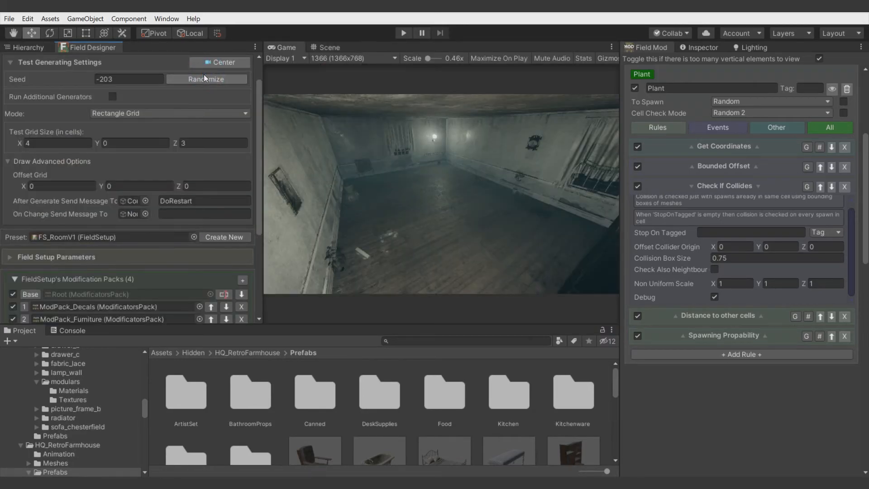
left_click(204, 75)
left_click(204, 75)
In ModPack_Furniture's Base Furniture modification, set the Bookshelf spawner's Distance to other cells to 3 and randomize the seed.
left_click(74, 180)
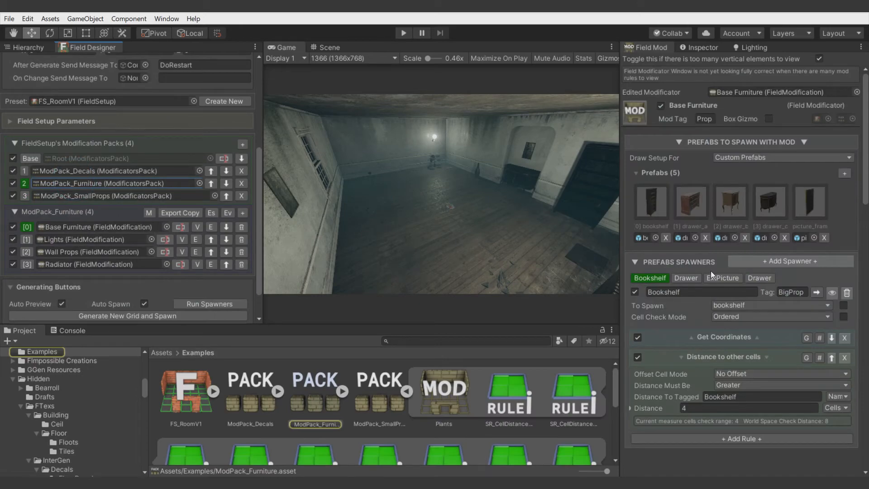
scroll(712, 274, "down", 1)
left_click(692, 379)
type("3")
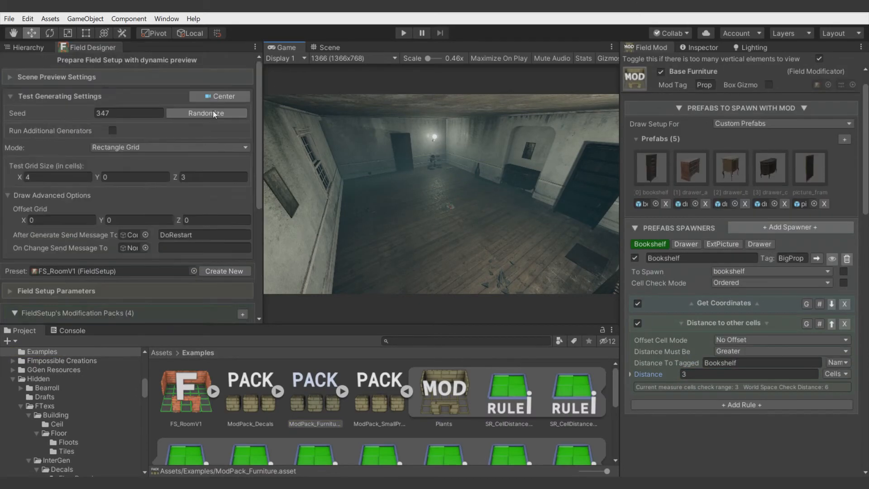
left_click(213, 113)
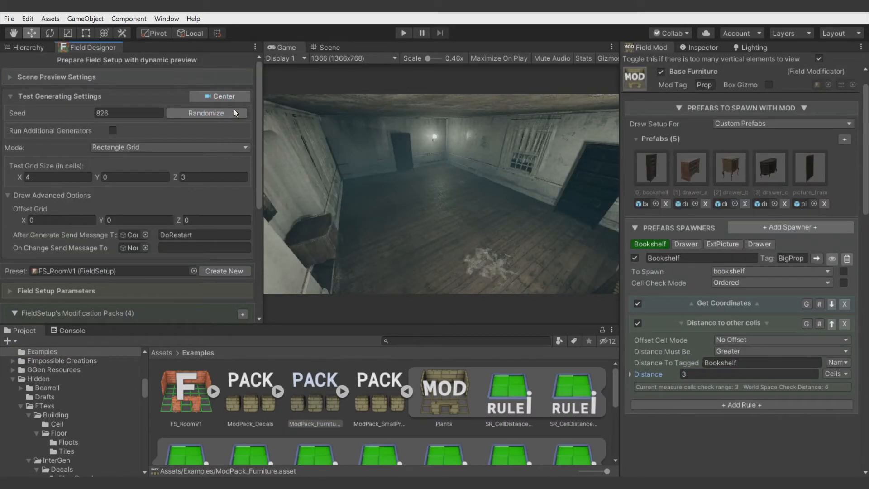
Set the Bookshelf spawner's Cell Check Mode to Random 2.
left_click(752, 282)
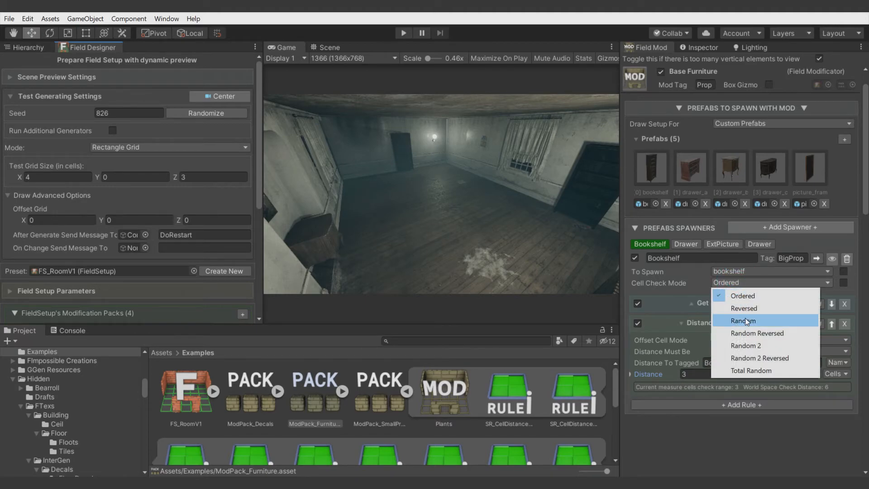
left_click(561, 244)
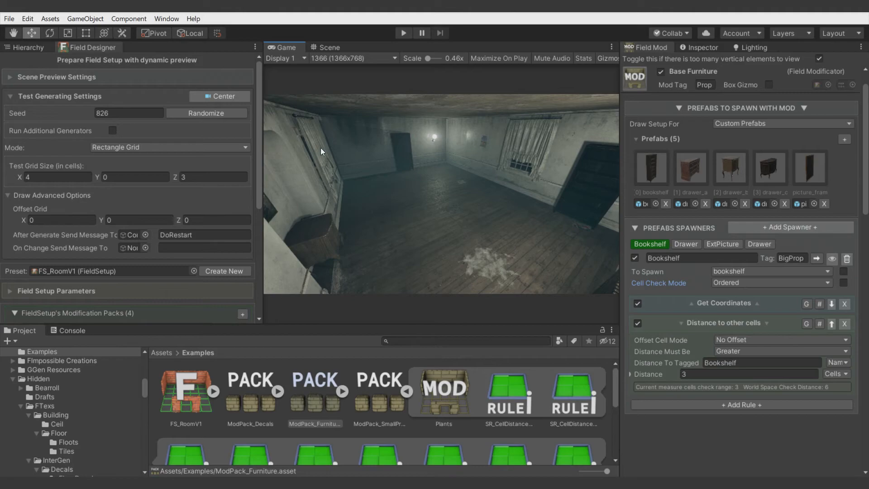
left_click(769, 282)
left_click(751, 340)
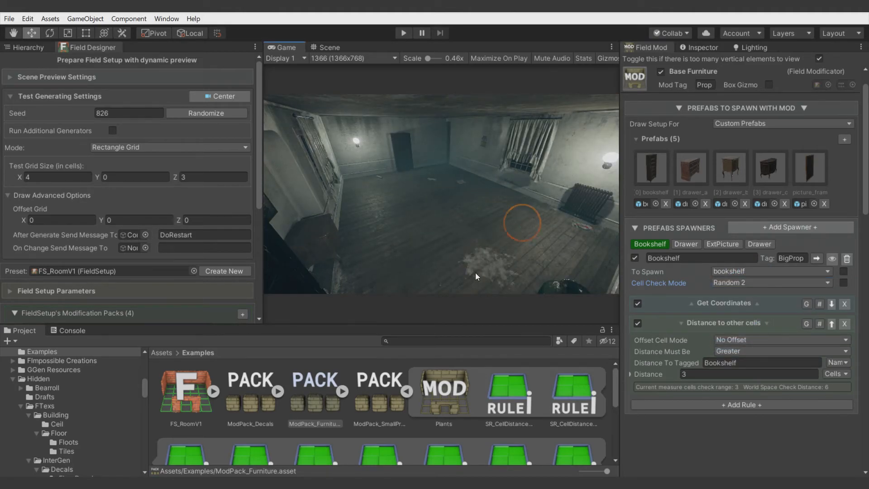
Randomize the seed repeatedly to examine how the furniture is distributed around the room.
left_click(194, 113)
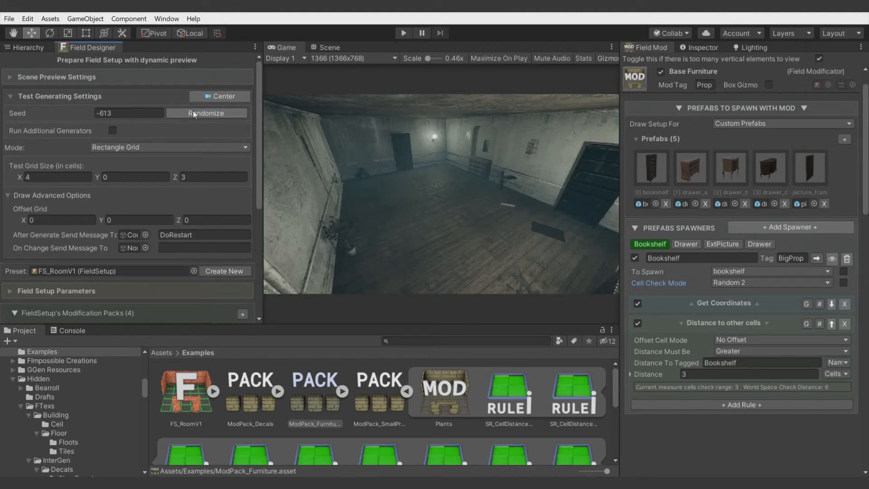
left_click(193, 113)
left_click(193, 113)
left_click(193, 113)
left_click(193, 113)
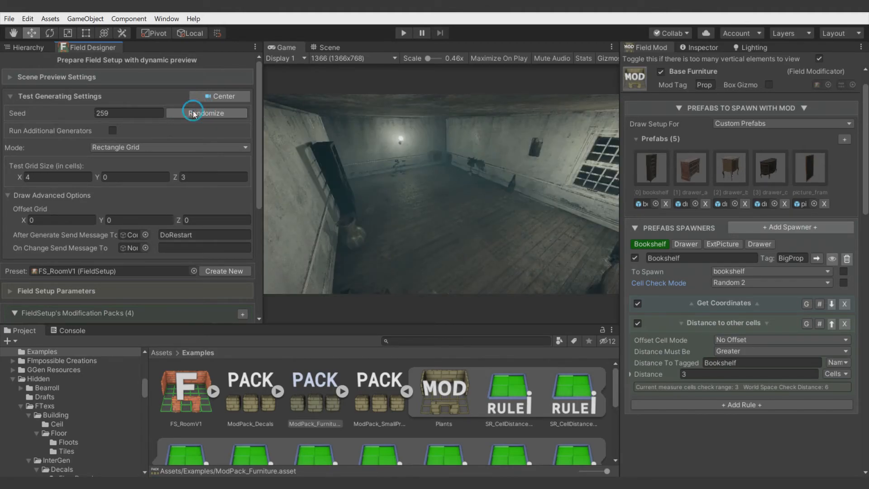
left_click(194, 113)
left_click(194, 113)
left_click(194, 113)
left_click(194, 113)
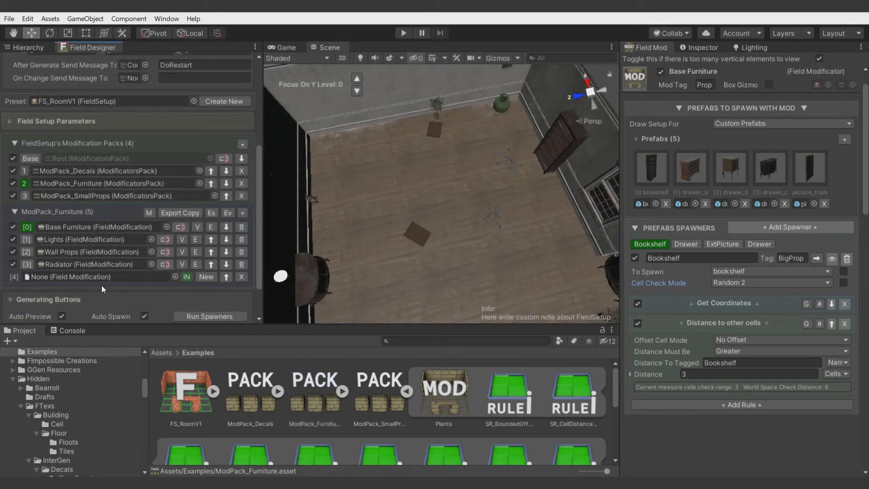
Create a modification named Table inside ModPack_Furniture, assign the PR_Table1 prefab to it and add a spawner for it.
left_click(185, 278)
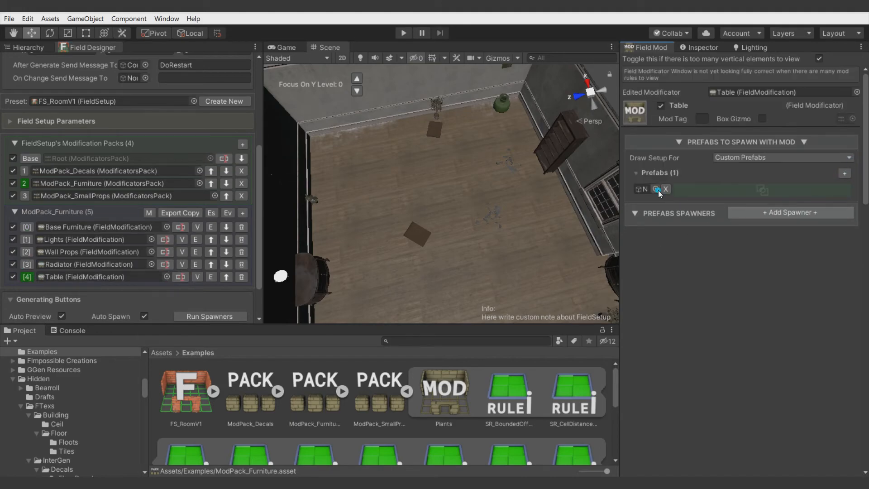
left_click(656, 187)
type("table")
double_click(575, 149)
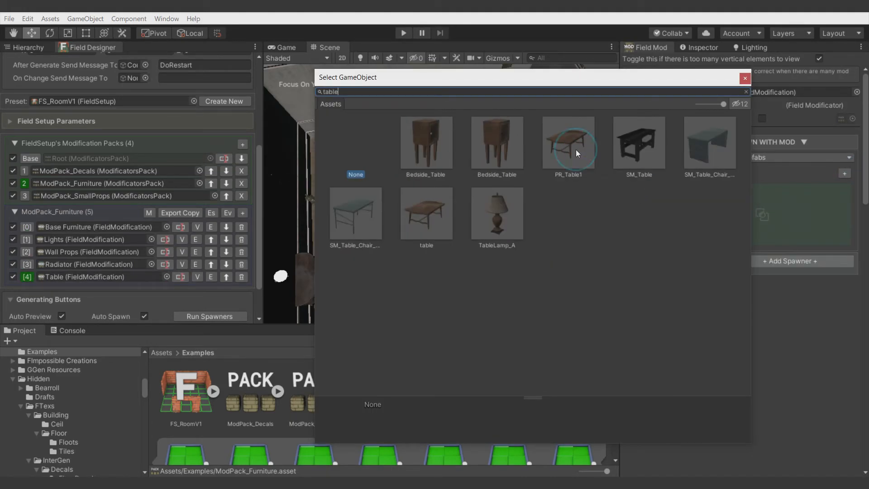
left_click(764, 262)
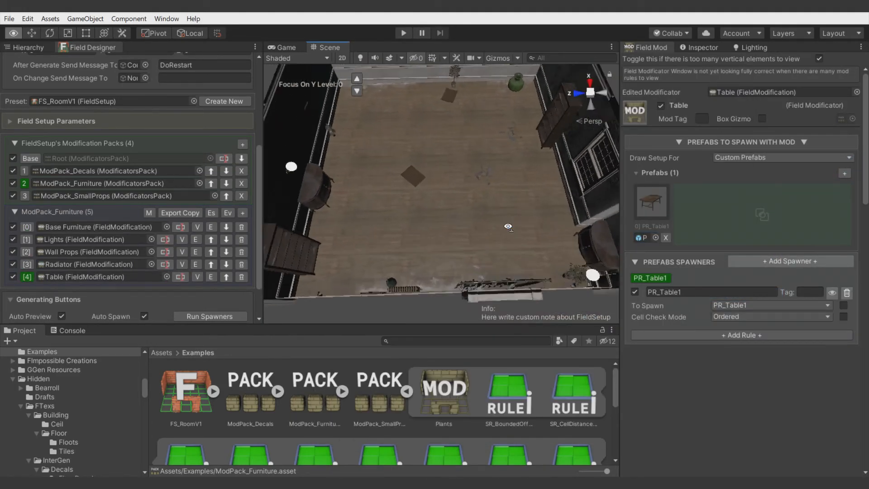
Try a Distance to other cells rule on the table spawner, using the tag Wall and a distance of 1.
left_click(665, 335)
mouse_move(709, 366)
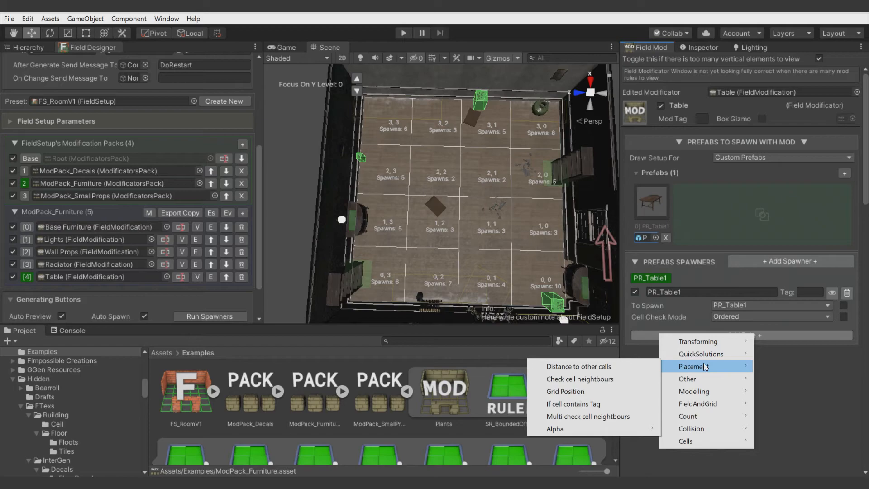
left_click(652, 365)
type("Wall")
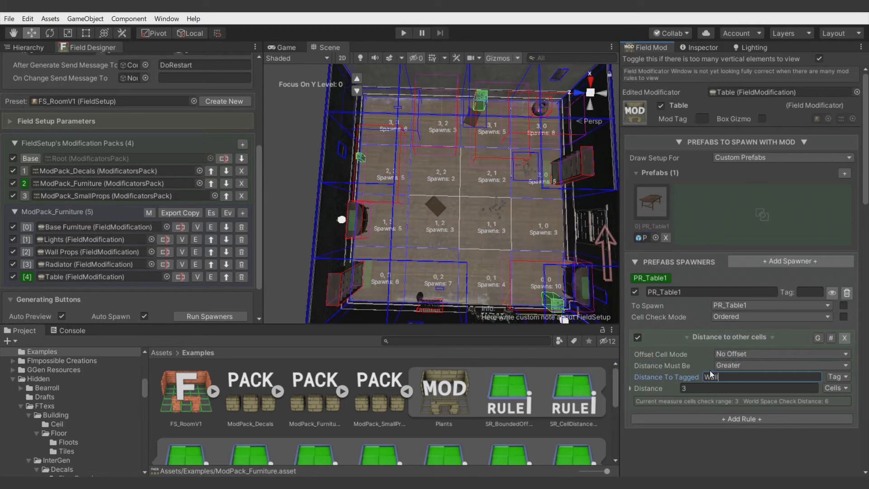
left_click(711, 388)
type("1")
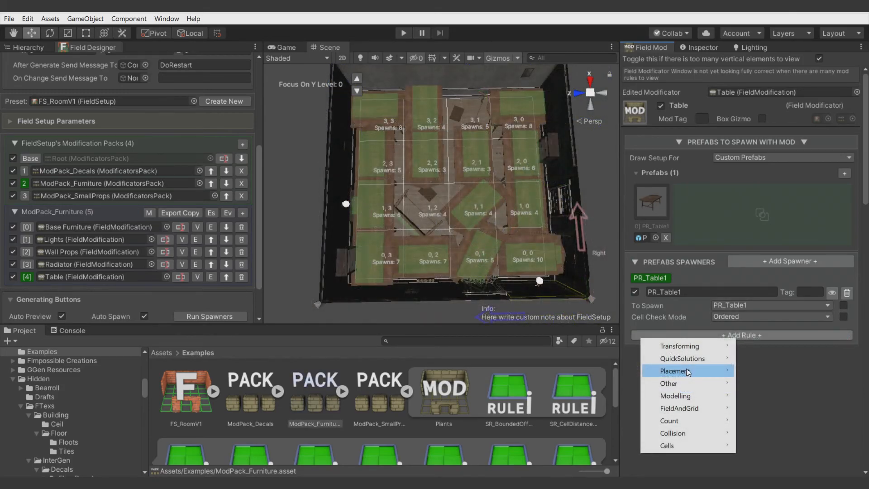
Add a Grid Position rule to the table spawner with mode In Center, axis X and range 1, 1.
mouse_move(686, 369)
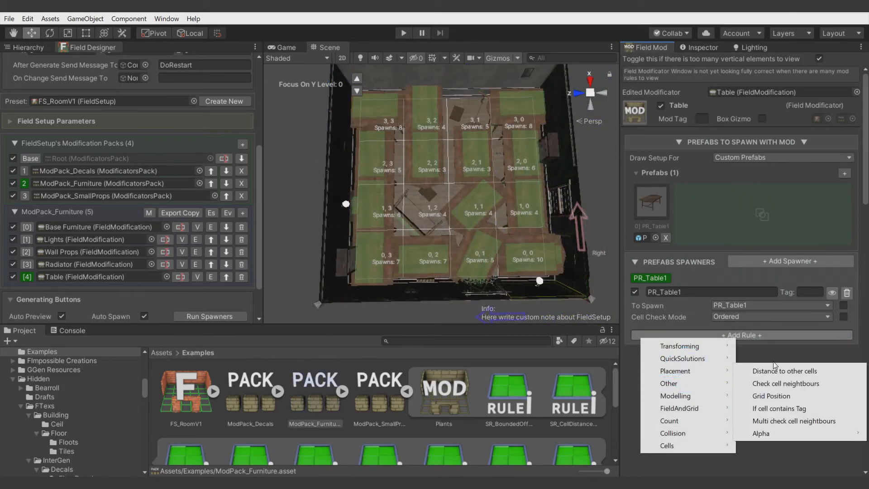
left_click(808, 398)
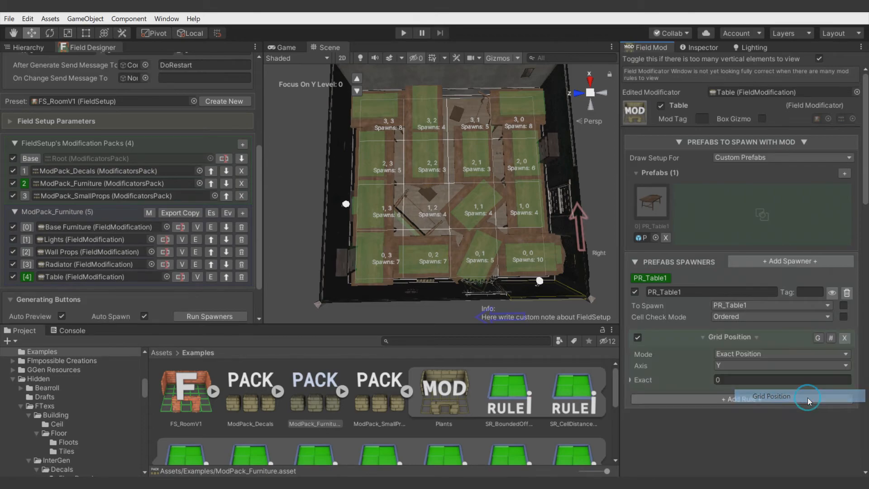
left_click(734, 365)
left_click(735, 379)
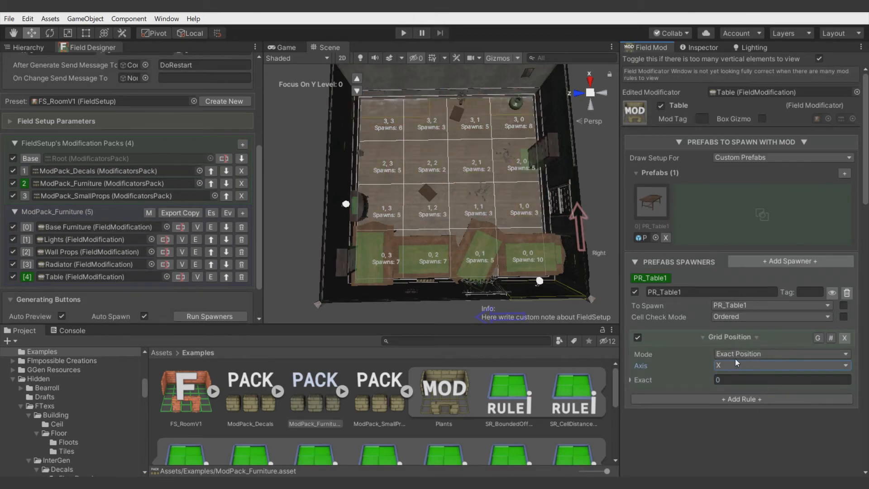
left_click(735, 354)
left_click(746, 412)
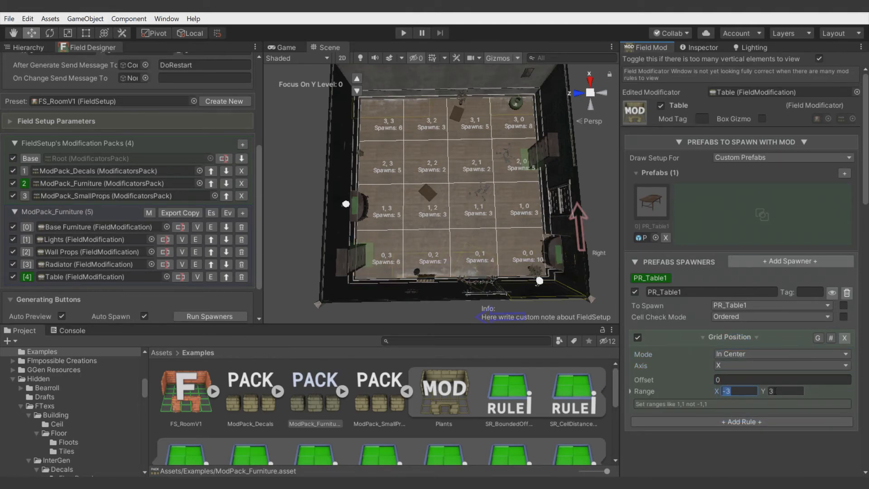
type("1")
key("Tab")
type("1")
Duplicate the Grid Position rule, set the copy's axis to Z and collapse both rules.
right_click(719, 334)
left_click(729, 340)
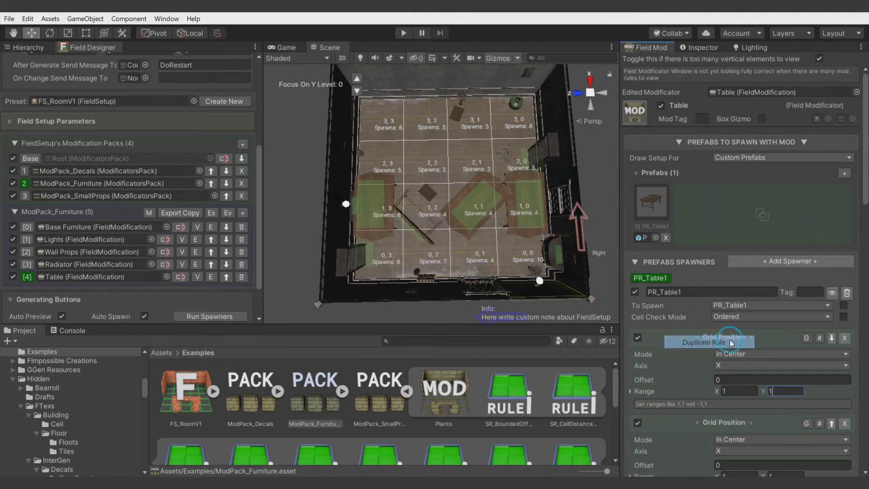
scroll(726, 366, "down", 2)
left_click(746, 421)
right_click_drag(534, 217, 517, 245)
key("w")
key("s")
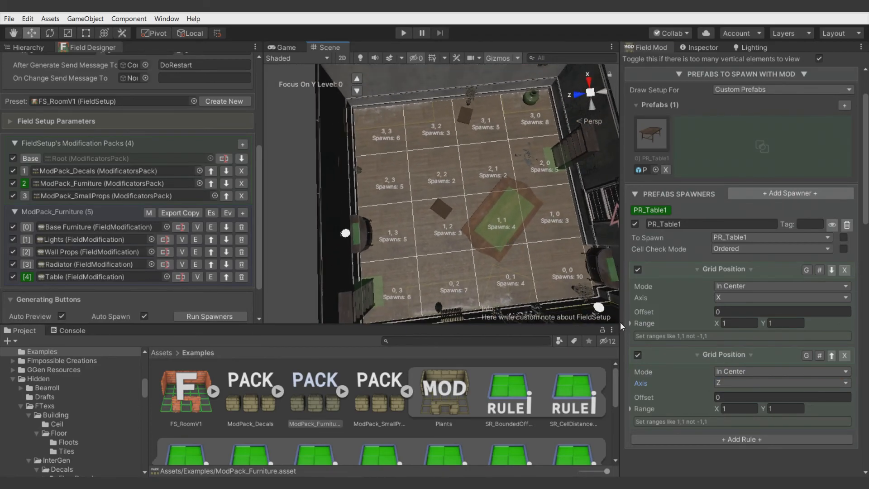
left_click(707, 268)
left_click(708, 288)
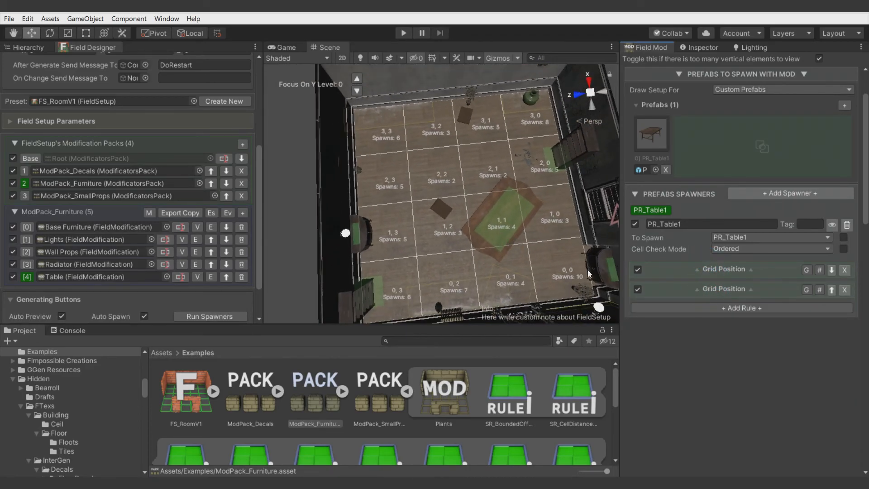
Add a Correct to Center rule to the table spawner with its Y axis multiplier set to 0.
right_click_drag(587, 269, 516, 287)
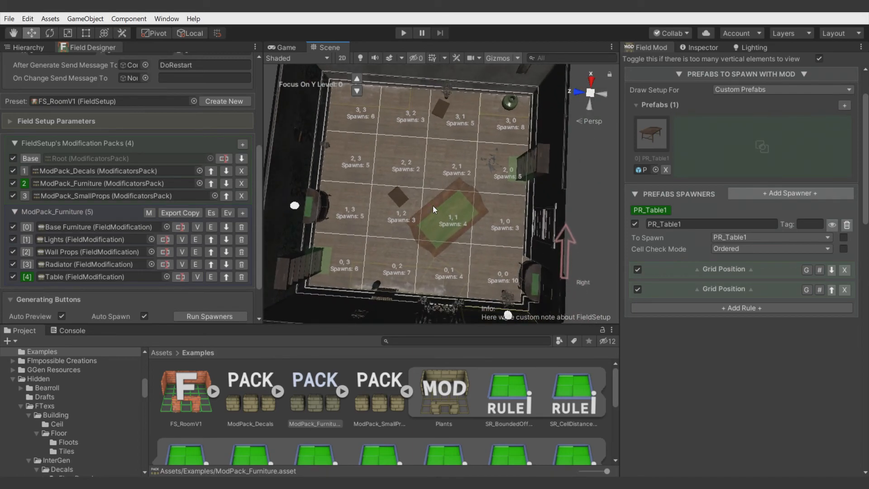
right_click_drag(441, 216, 491, 215)
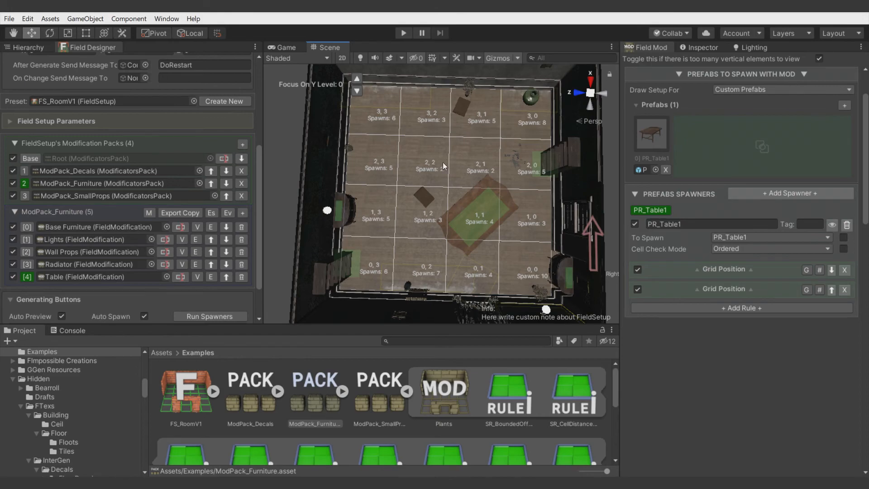
left_click(662, 308)
mouse_move(705, 378)
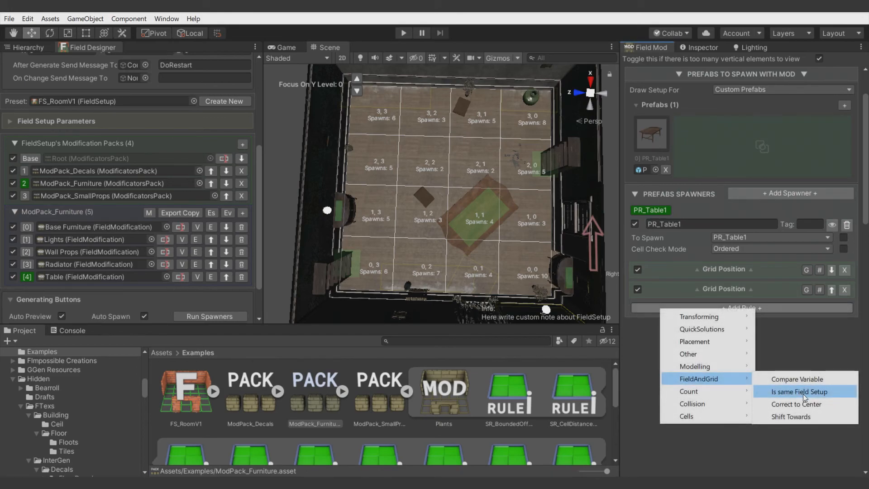
left_click(796, 404)
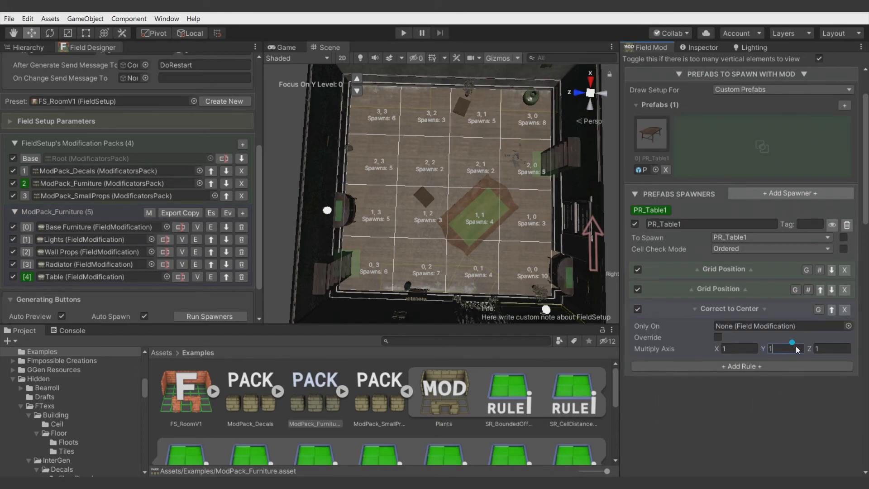
type("0")
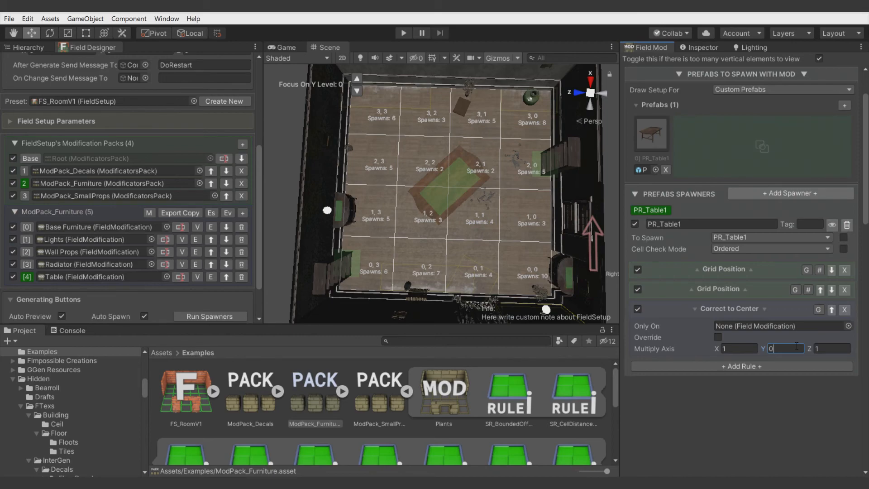
Set the random Y rotation to 180 in the table's Rotate rule and generate a new grid with spawns to inspect the table.
scroll(228, 302, "down", 3)
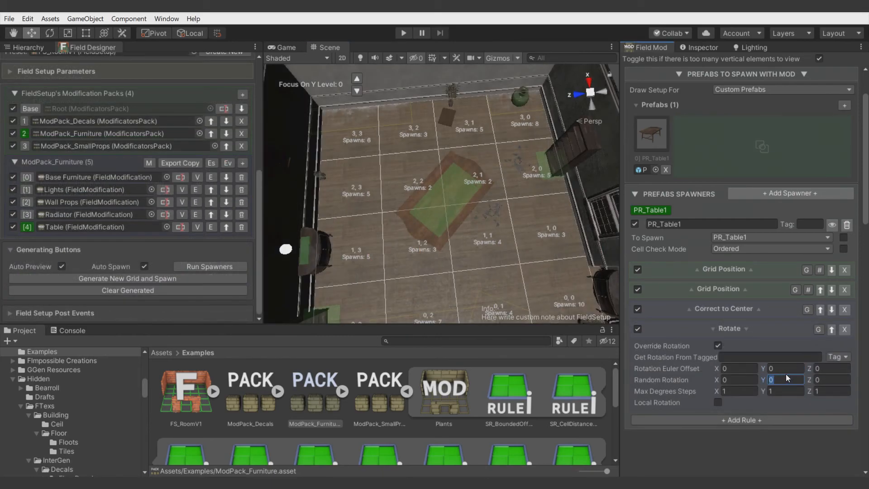
type("180")
left_click(126, 278)
left_click_drag(421, 253, 460, 205, "alt")
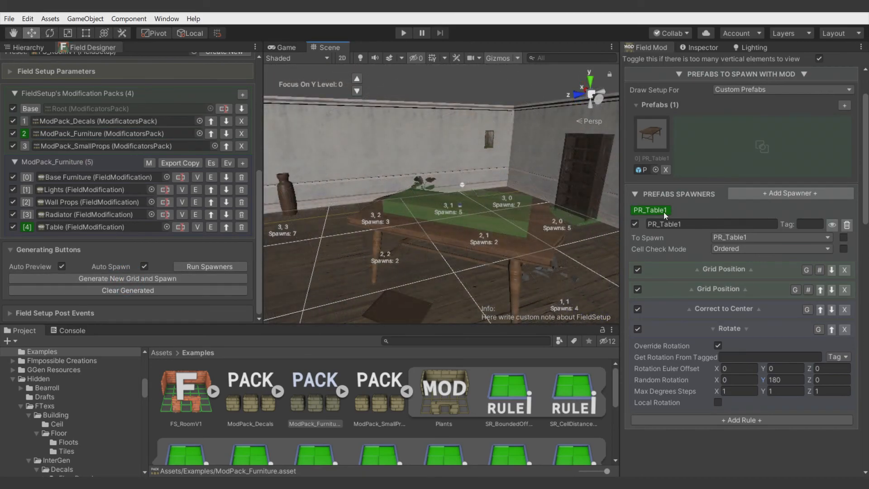
Add the Lamp2 prefab to the Table modification and create a spawner that spawns it.
left_click(844, 105)
type("lamp")
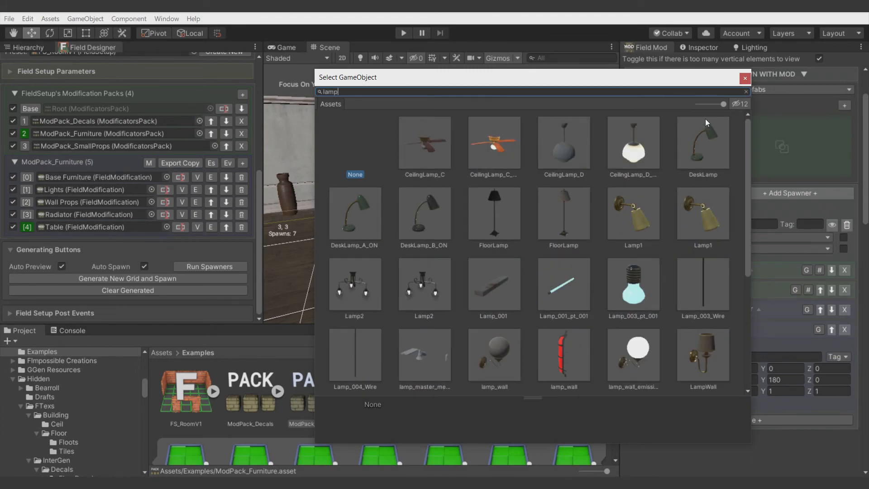
double_click(430, 281)
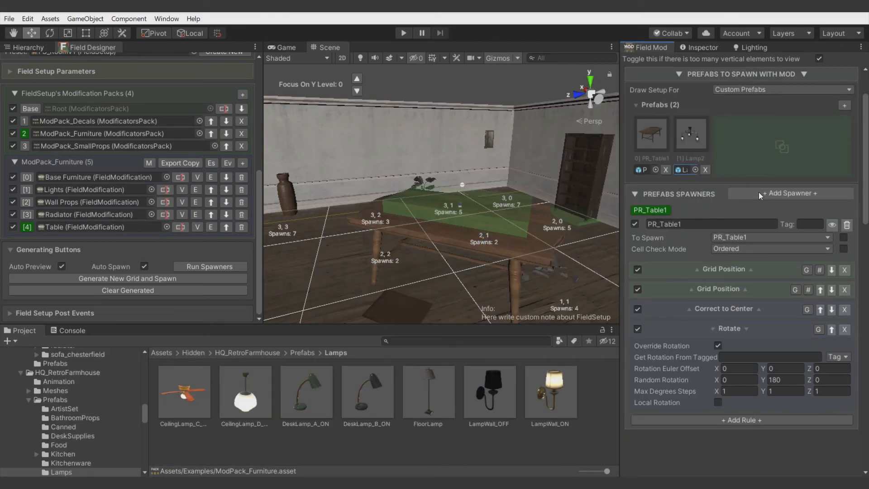
left_click(740, 237)
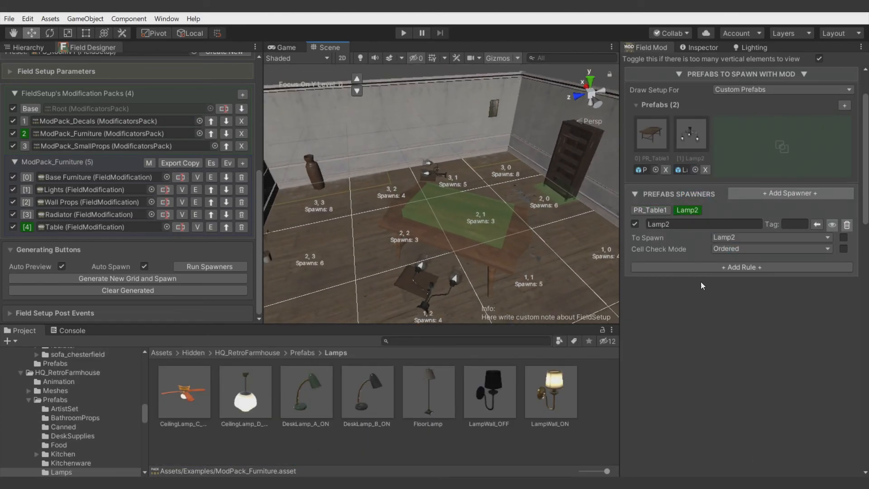
Add a Get Coordinates rule to the Lamp2 spawner, reading from the spawner renamed Table, with spawning disabled when no tagged object exists.
left_click(727, 267)
mouse_move(726, 277)
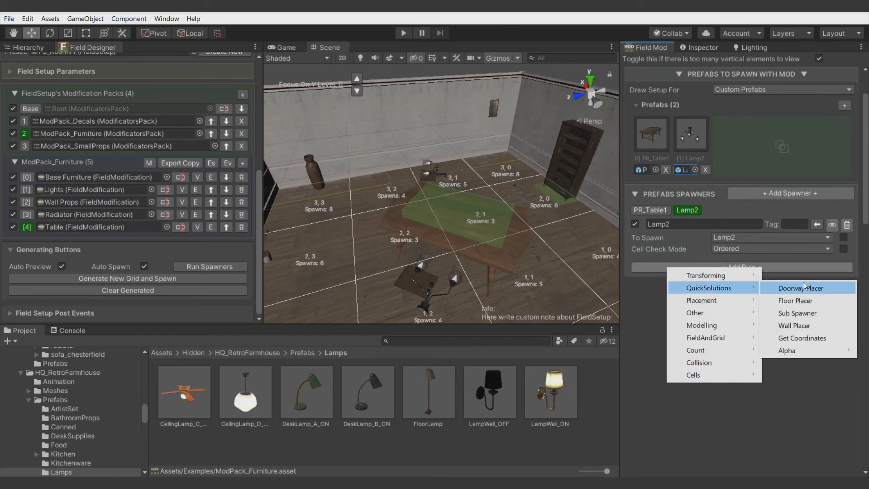
left_click(796, 338)
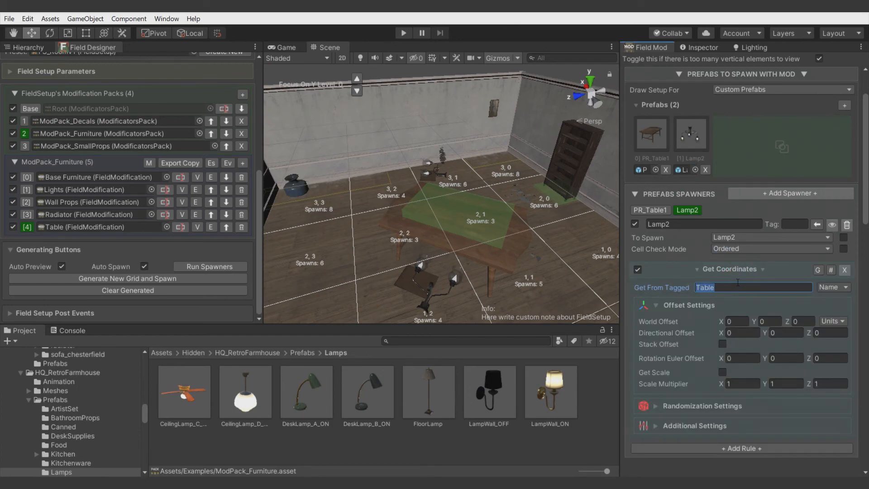
left_click(650, 210)
left_click(672, 210)
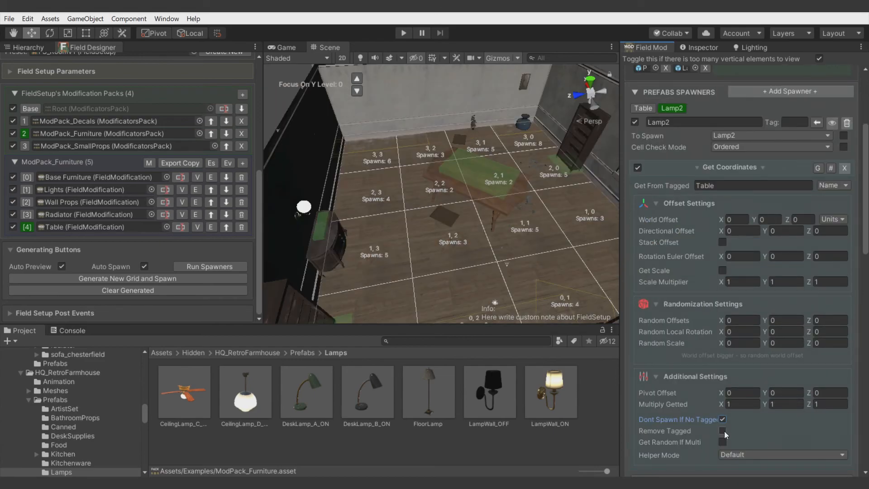
left_click(723, 419)
Show the ceiling layer in the scene and set the lamp's Get Coordinates World Offset Y to 2.7.
right_click_drag(528, 240, 506, 179)
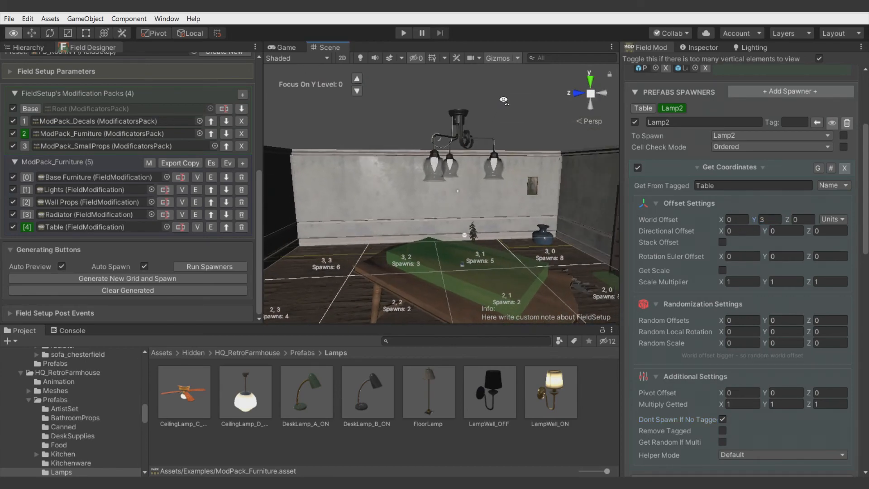
left_click(792, 33)
left_click(853, 127)
left_click(770, 220)
type("2,7")
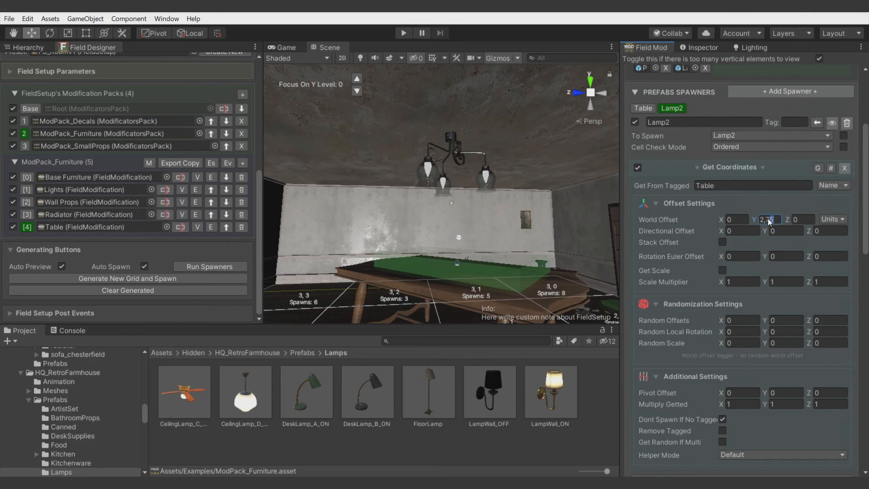
Inspect the lamp hanging above the table and hide the ceiling layer in the scene again.
right_click_drag(516, 174, 444, 285)
left_click(832, 34)
left_click(787, 34)
left_click(854, 128)
Show the room in a widened Game view, disable the Lights modification and generate another room variation.
left_click(285, 47)
left_click_drag(262, 192, 5, 193)
left_click(13, 189)
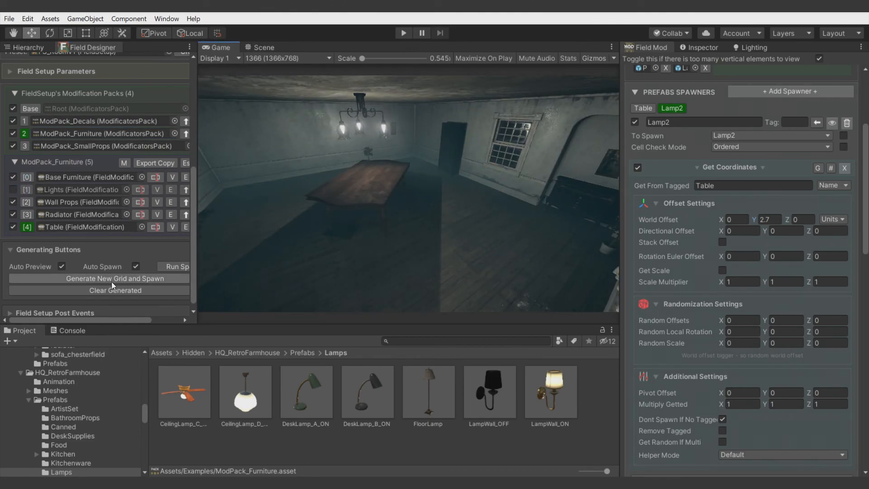
scroll(112, 226, "up", 8)
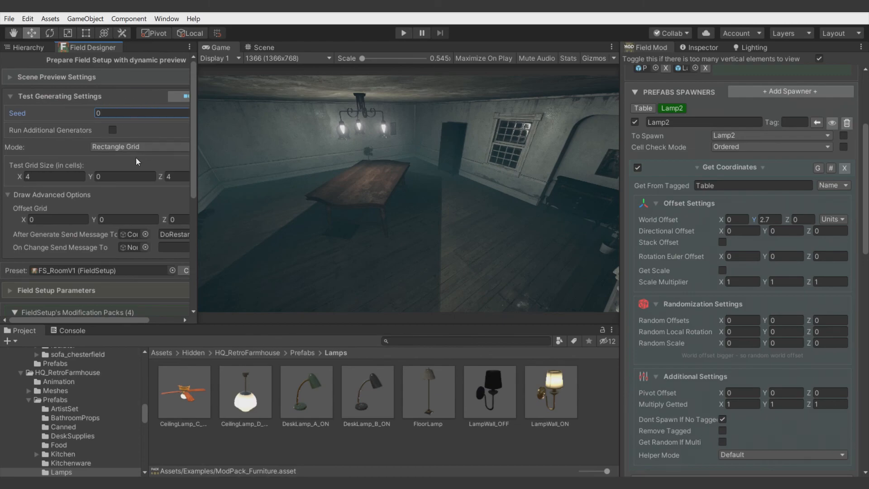
scroll(113, 181, "down", 8)
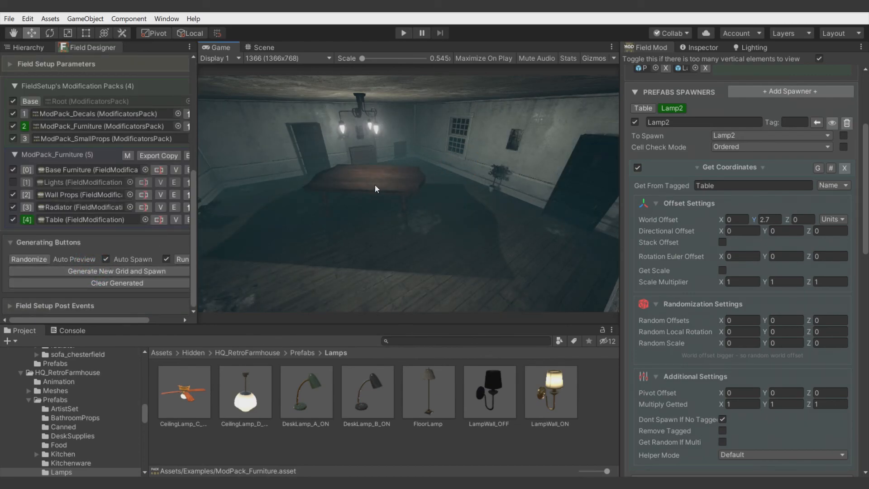
Frame the table and hanging lamp in the scene and align the Main Camera to that view.
left_click(271, 48)
right_click_drag(426, 176, 593, 151)
key("w")
key("s")
left_click(38, 48)
left_click(50, 79)
key("ctrl+shift+f")
right_click_drag(401, 176, 427, 124)
key("w")
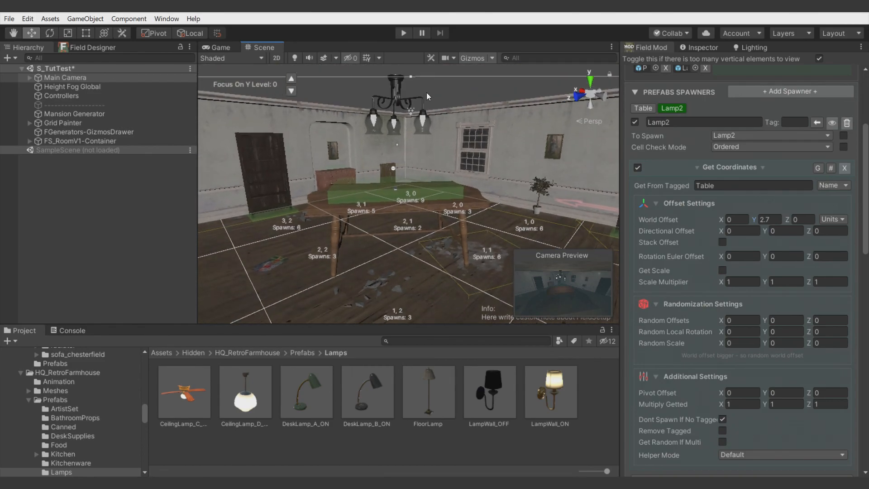